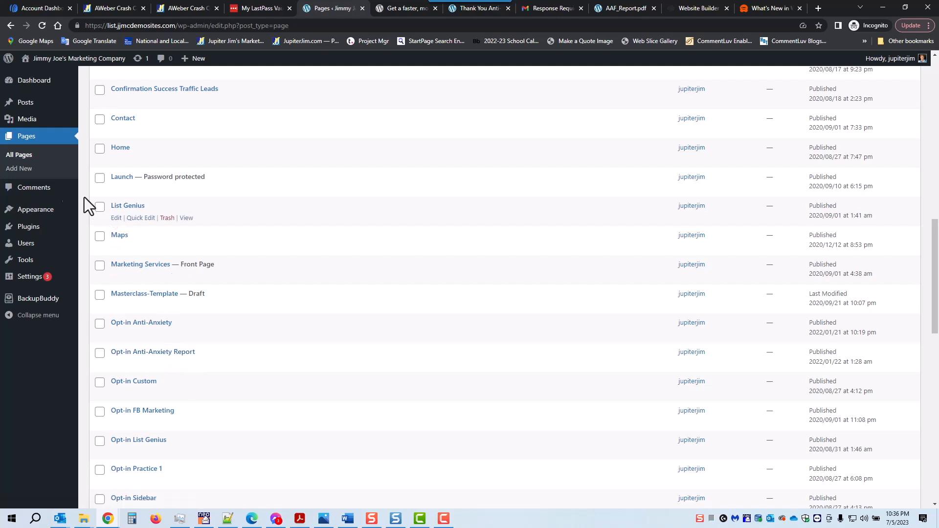
Create a new page titled 'Opt-in Anti-Anxiety Book' and bring up the block inserter.
scroll(83, 172, "up", 10)
scroll(86, 170, "up", 2)
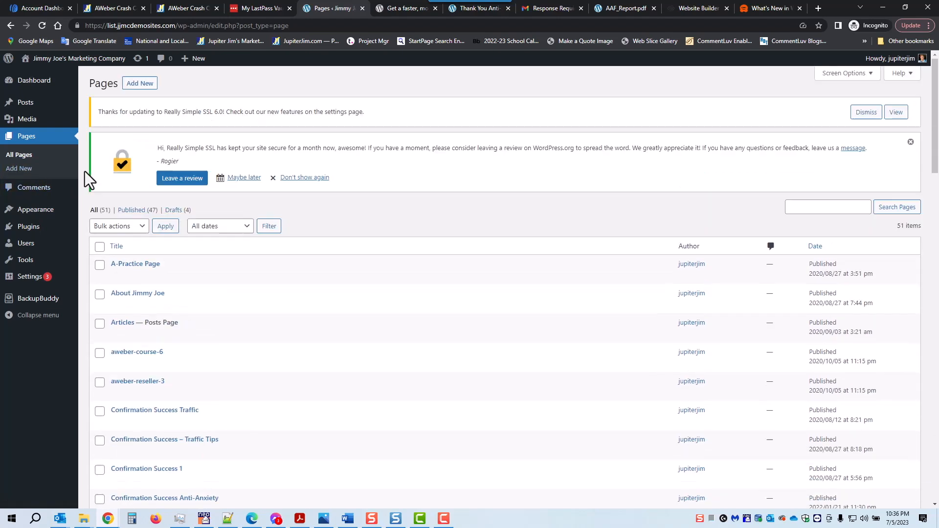
left_click(141, 87)
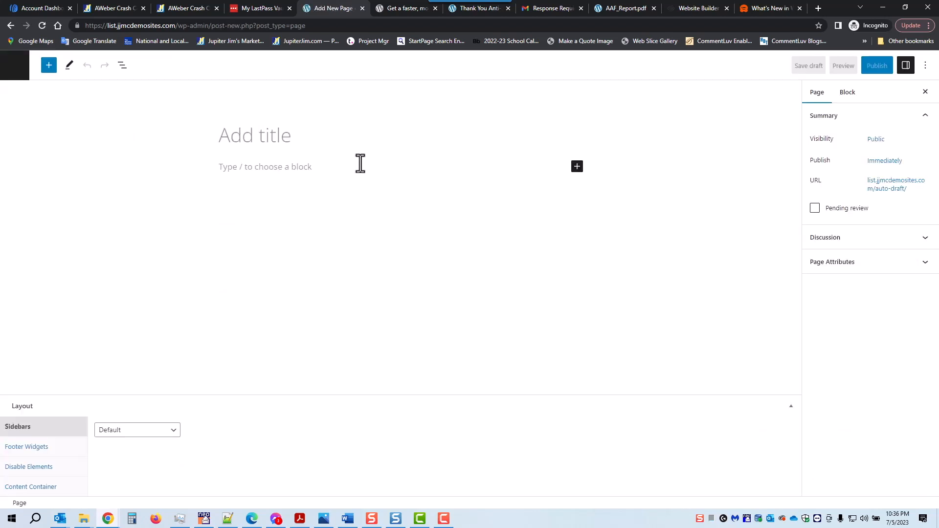
type("Opt-in A")
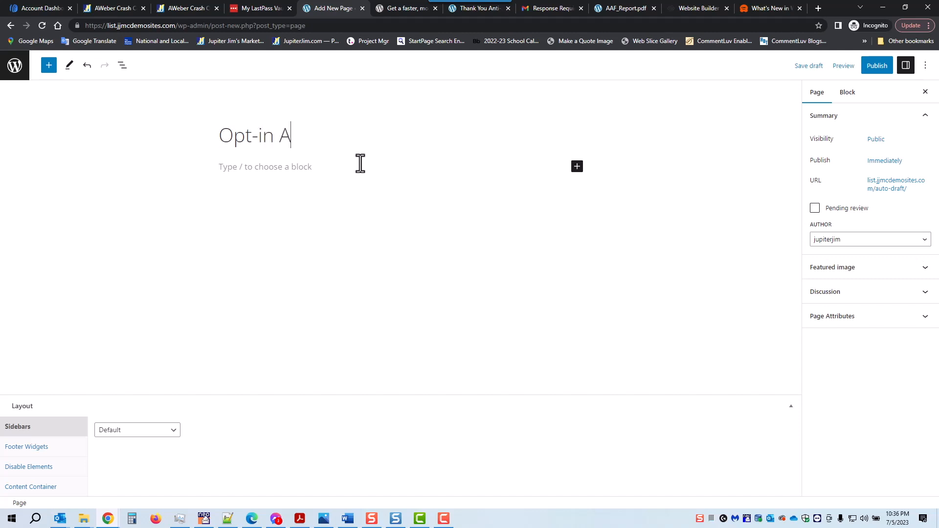
type("nti-Anxiety Book")
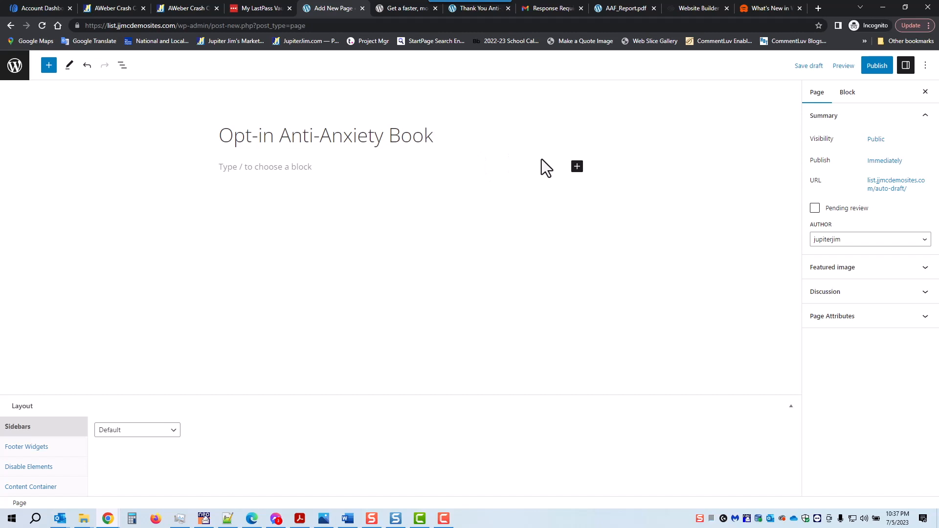
left_click(577, 166)
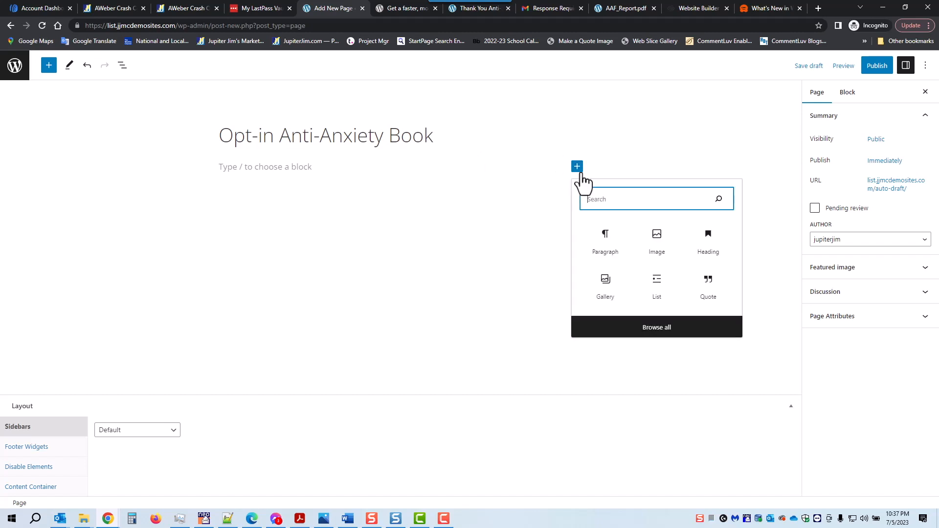
Insert the 7 Ways Anxiety cover from the Media Library, resized to 331 × 456 and centred.
left_click(658, 242)
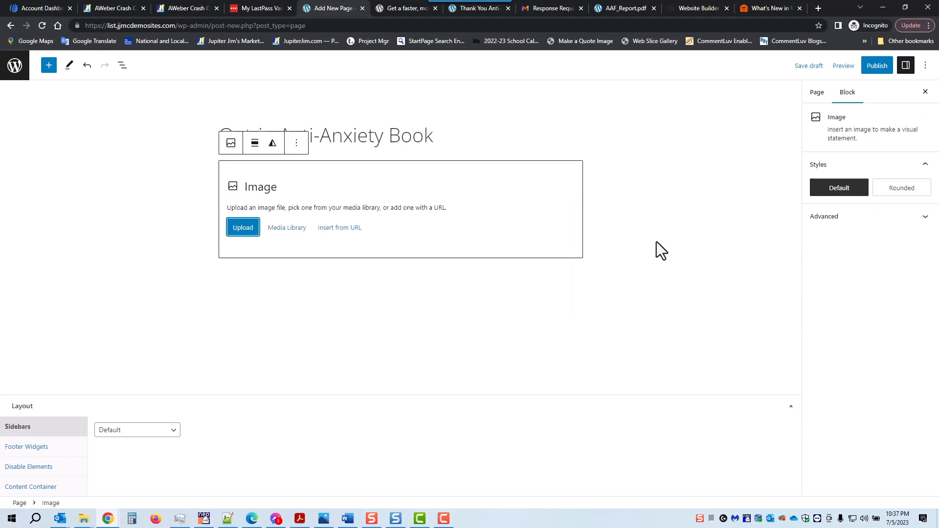
left_click(286, 232)
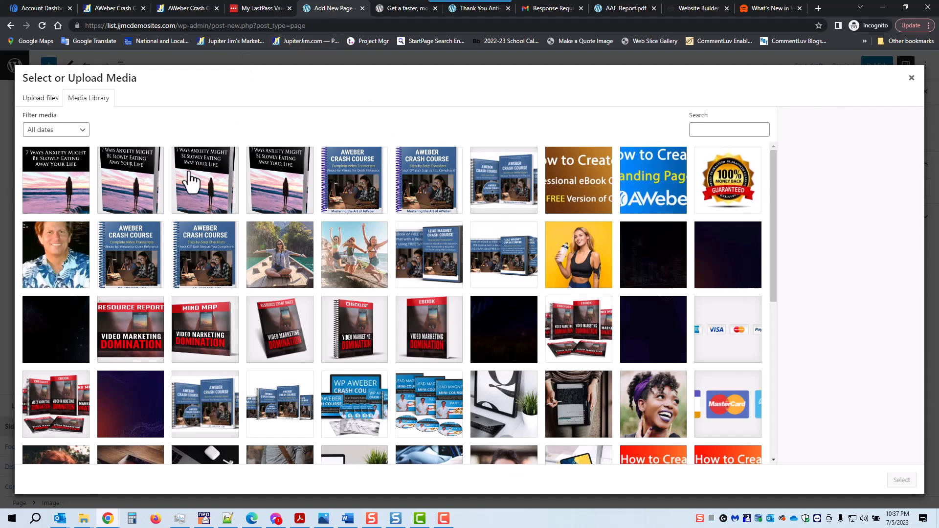
left_click(129, 193)
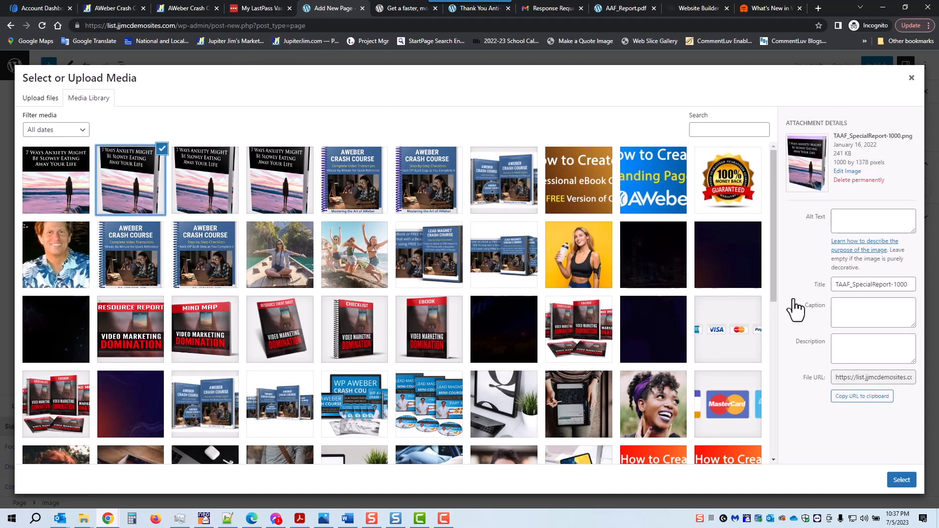
left_click(902, 480)
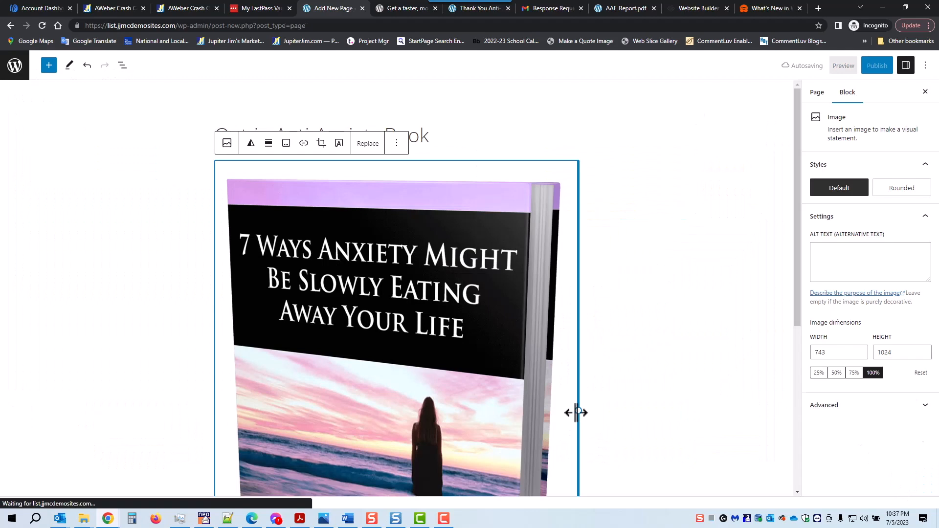
left_click_drag(542, 409, 373, 384)
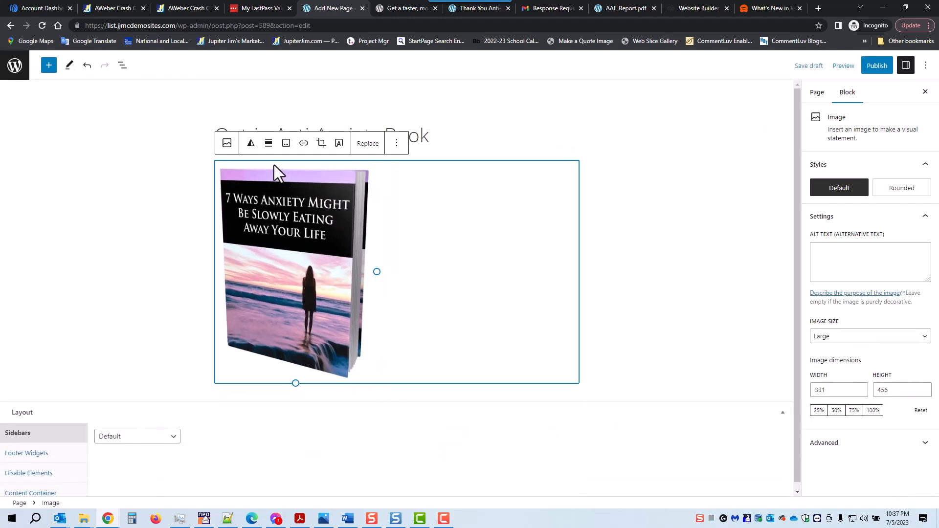
left_click(269, 144)
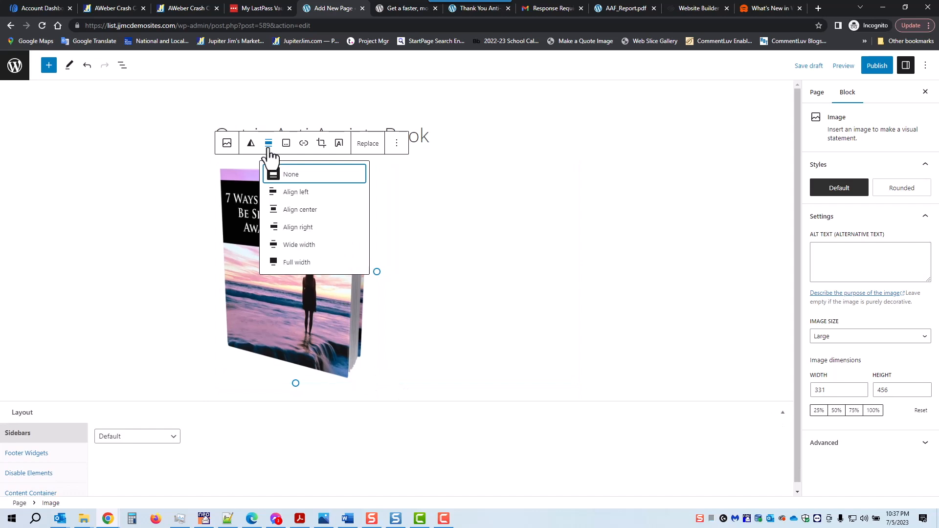
left_click(276, 211)
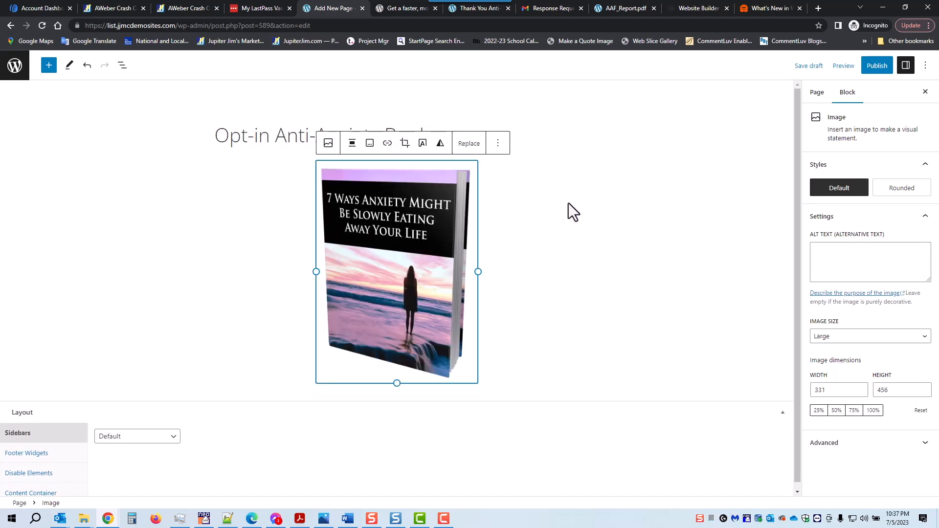
left_click(585, 111)
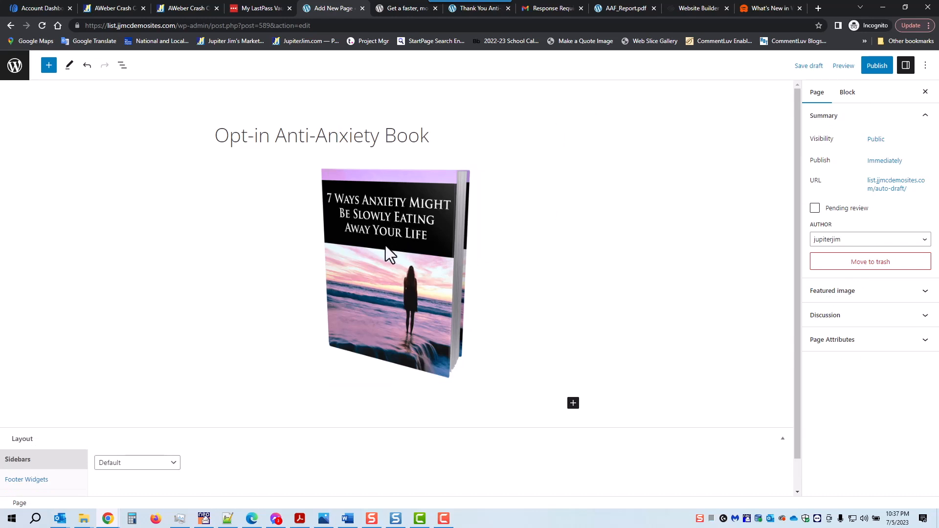
Insert a heading reading 'Sign Up Below to Get Your Free Report' above the book image.
left_click(399, 268)
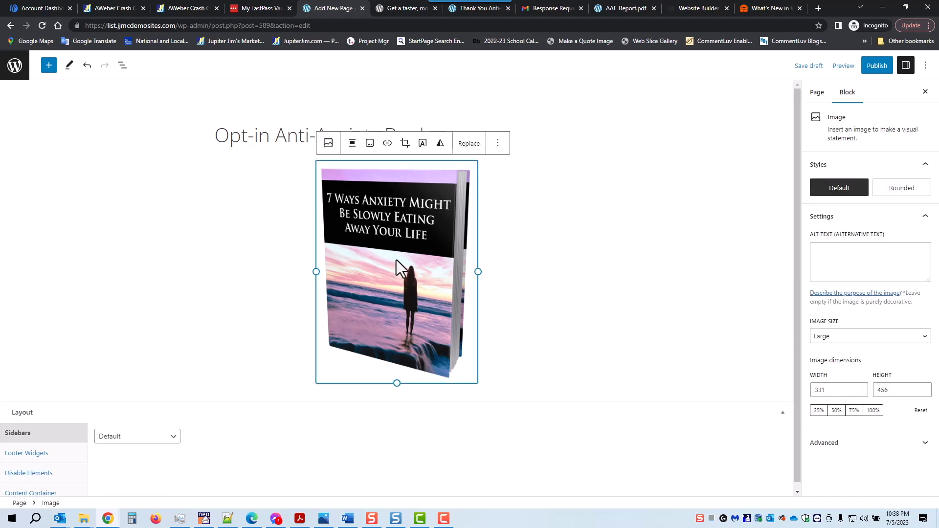
left_click(494, 147)
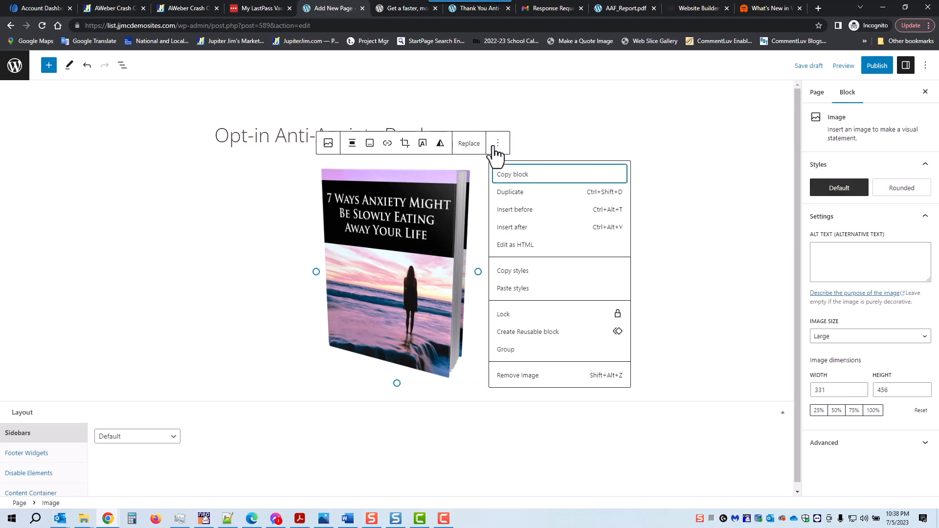
left_click(509, 210)
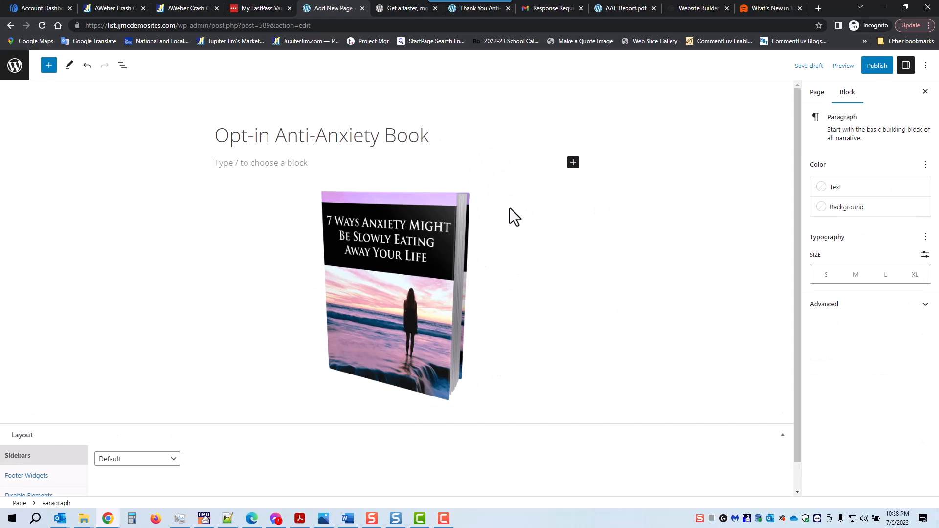
left_click(573, 162)
left_click(699, 237)
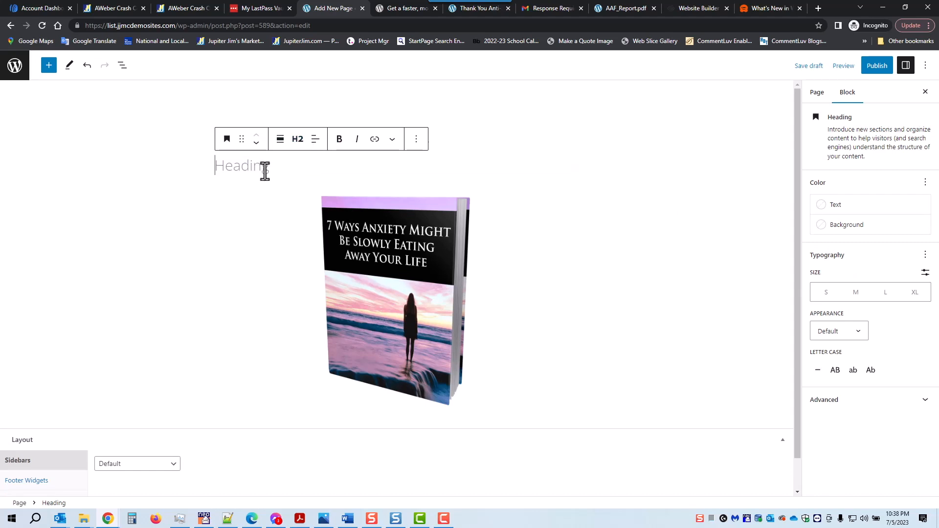
type("Sign")
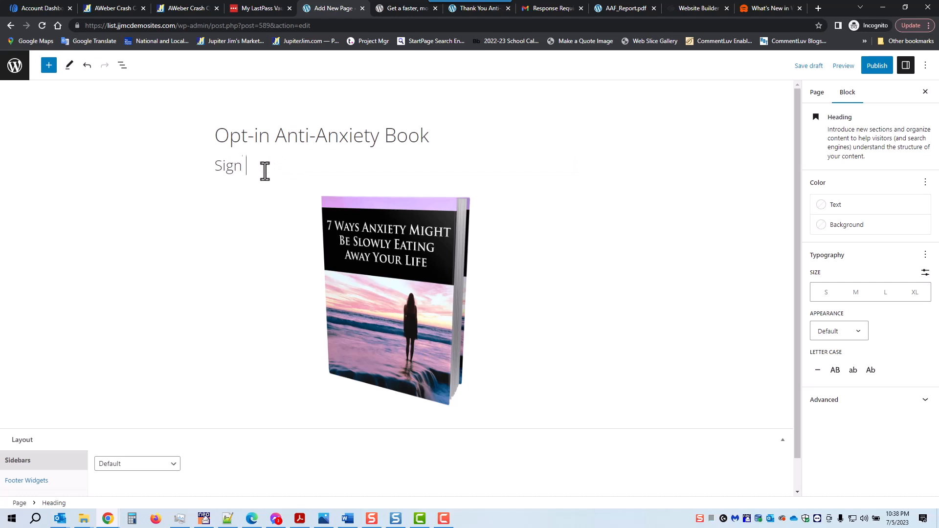
type(" Up Below to Get Your ")
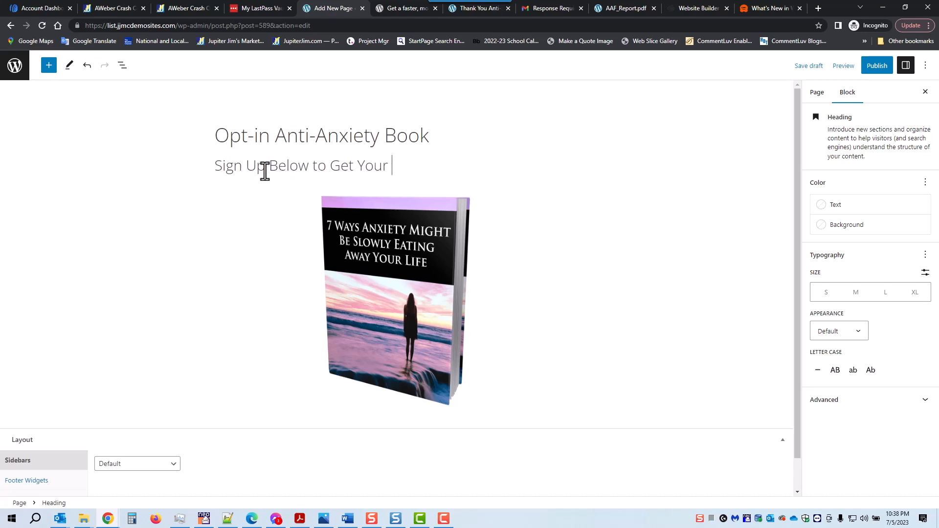
type("Free Report")
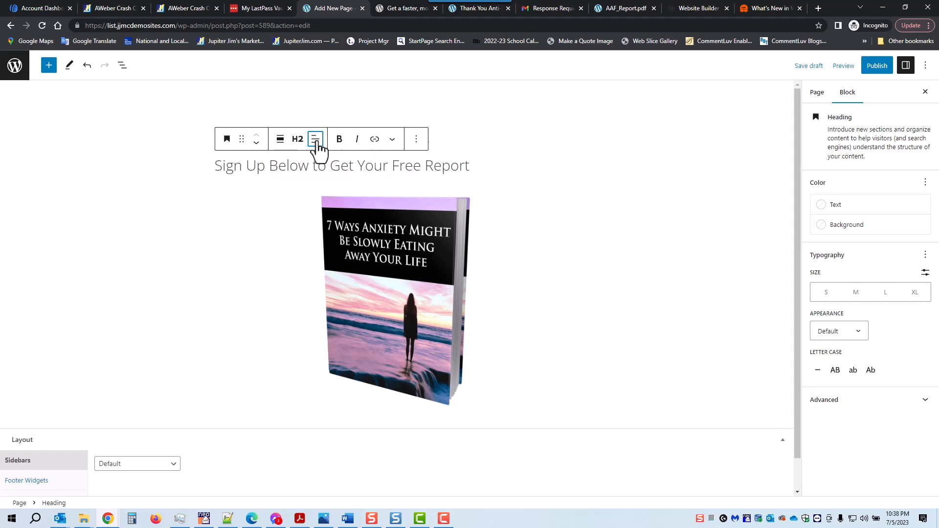
Centre the heading, make it bold, and save the page as a draft.
left_click(315, 141)
left_click(334, 187)
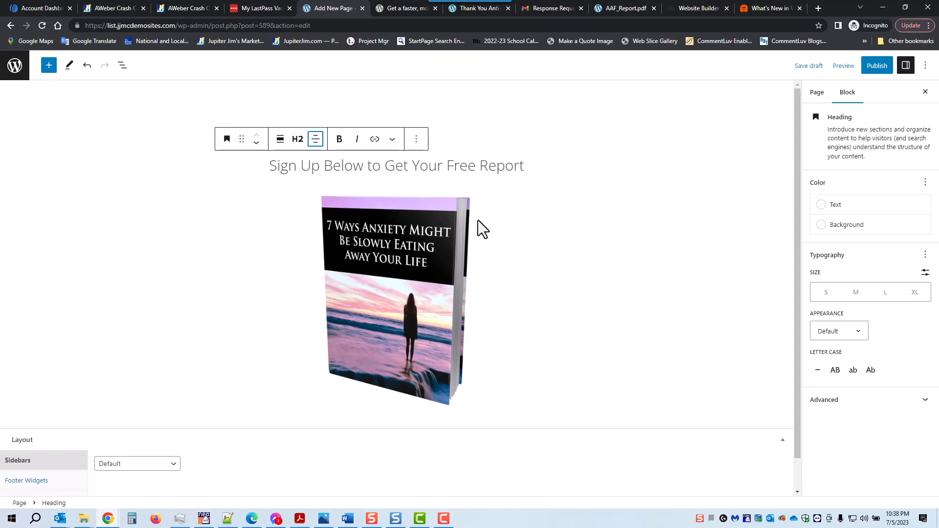
triple_click(400, 171)
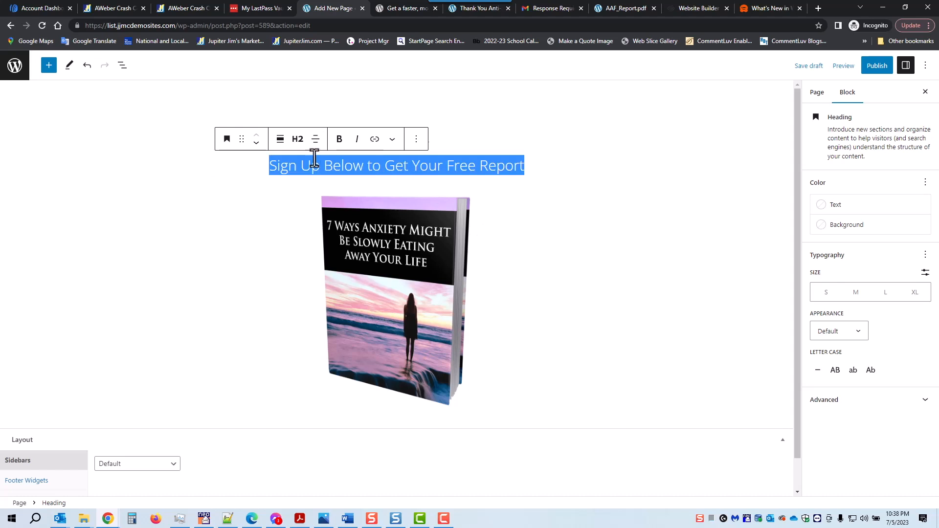
left_click(339, 139)
left_click(566, 262)
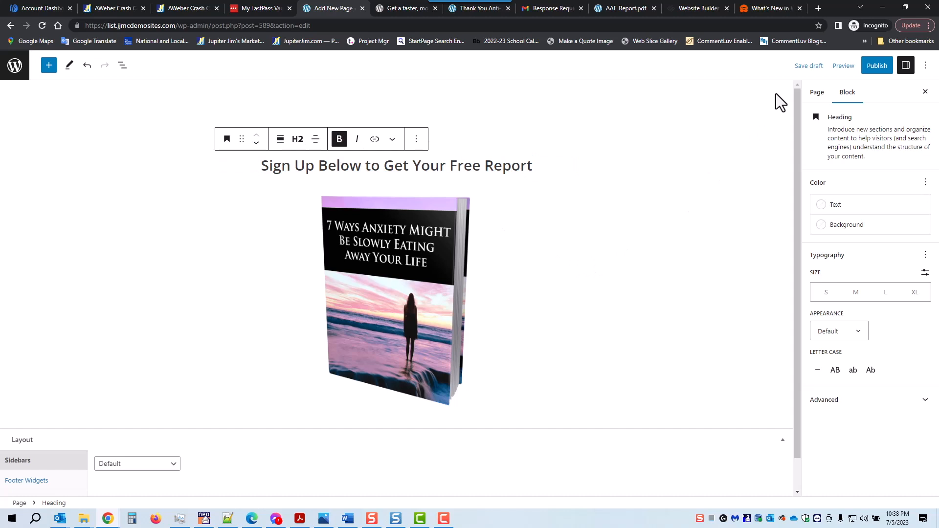
left_click(810, 68)
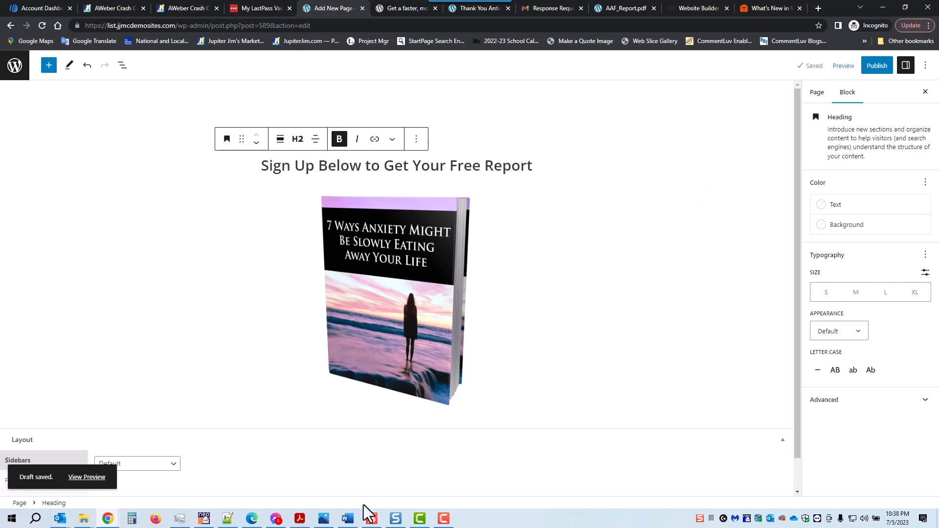
Review the AWeber opt-in flow chart in Photos, then switch back to the WordPress dashboard.
left_click(326, 521)
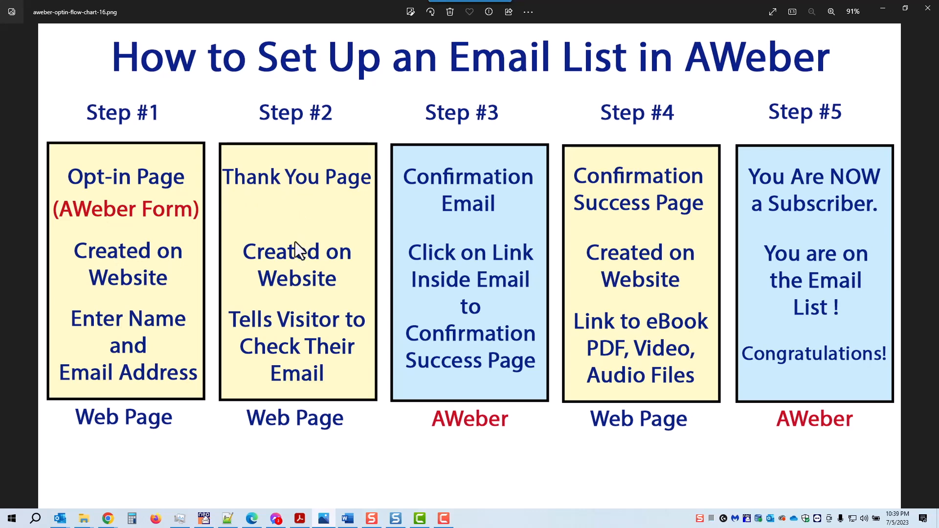
left_click(883, 8)
key("alt+Tab")
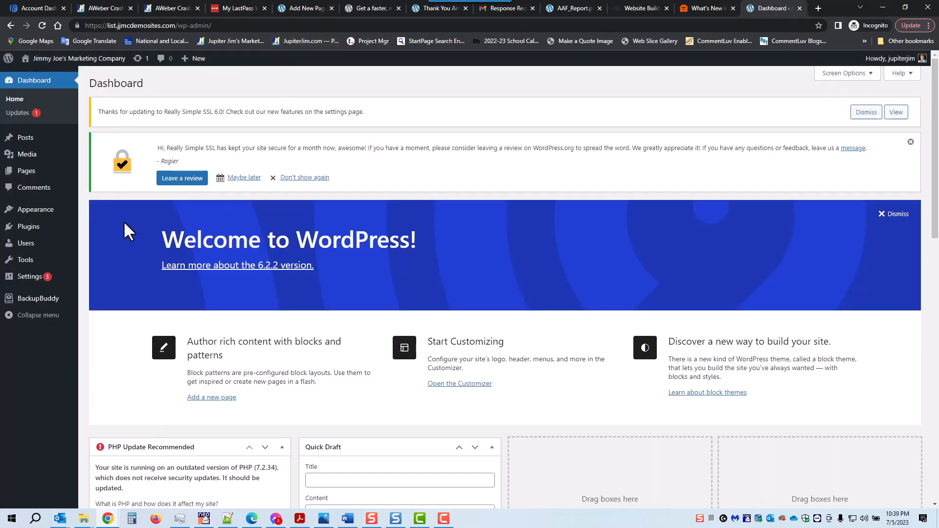
Open the All Pages list and scroll down to the Thank You Anti-Anxiety Report page.
mouse_move(24, 174)
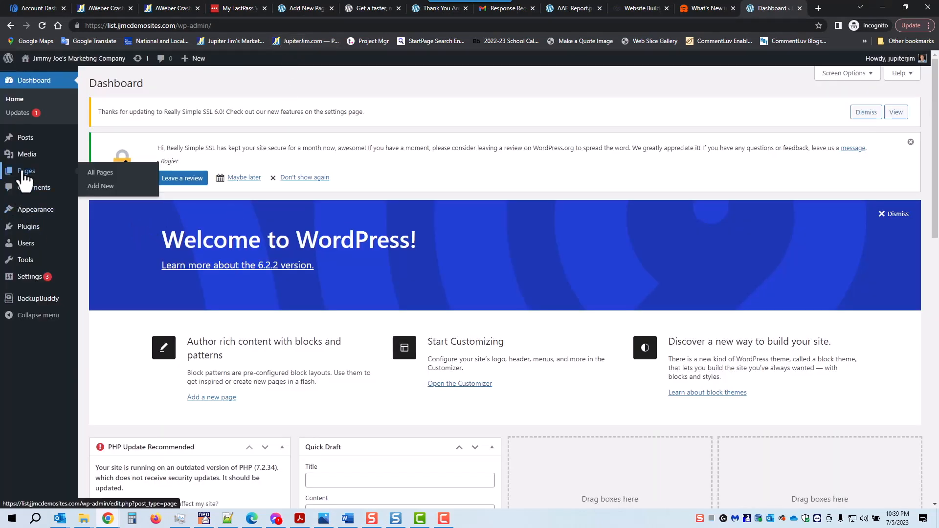
left_click(101, 175)
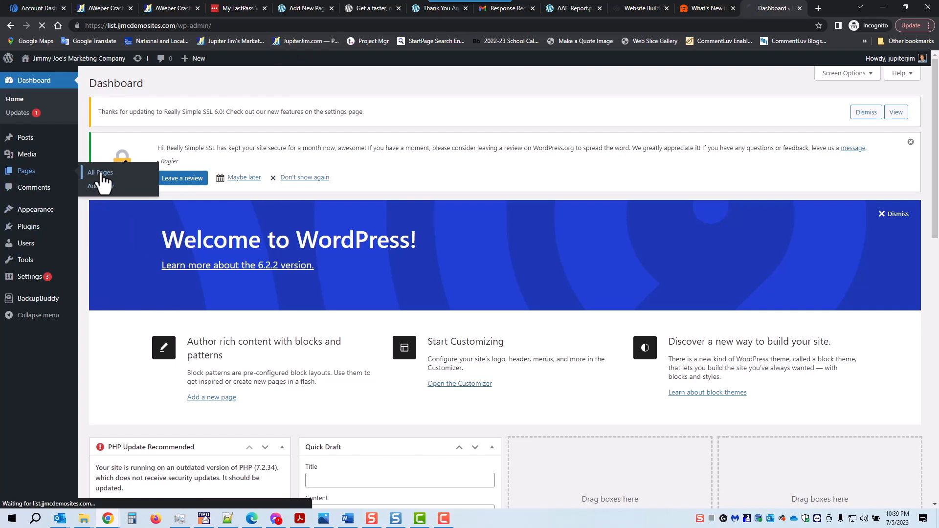
scroll(301, 234, "down", 7)
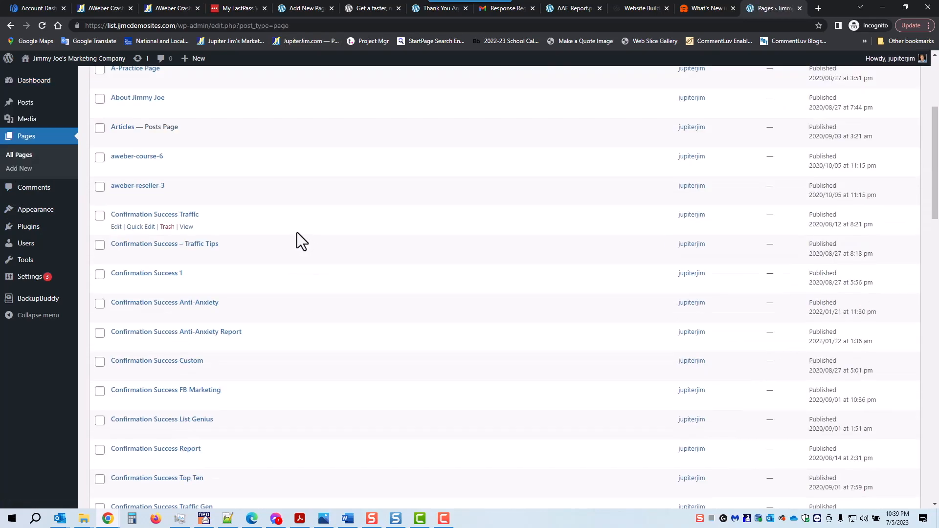
scroll(287, 235, "down", 10)
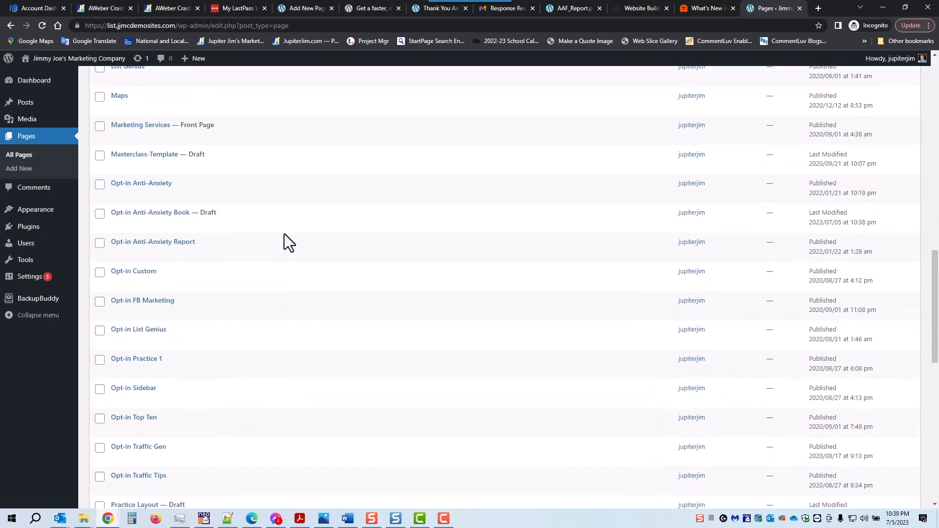
scroll(285, 234, "down", 7)
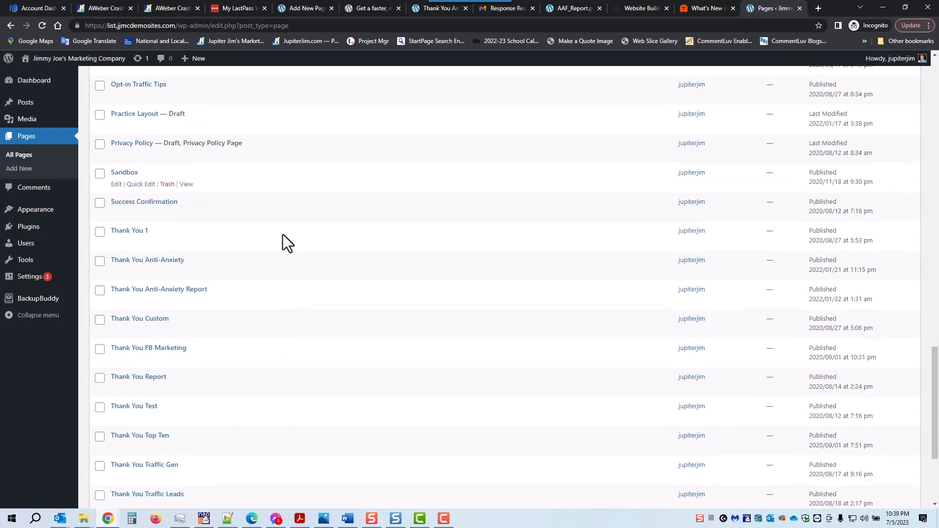
scroll(259, 315, "down", 1)
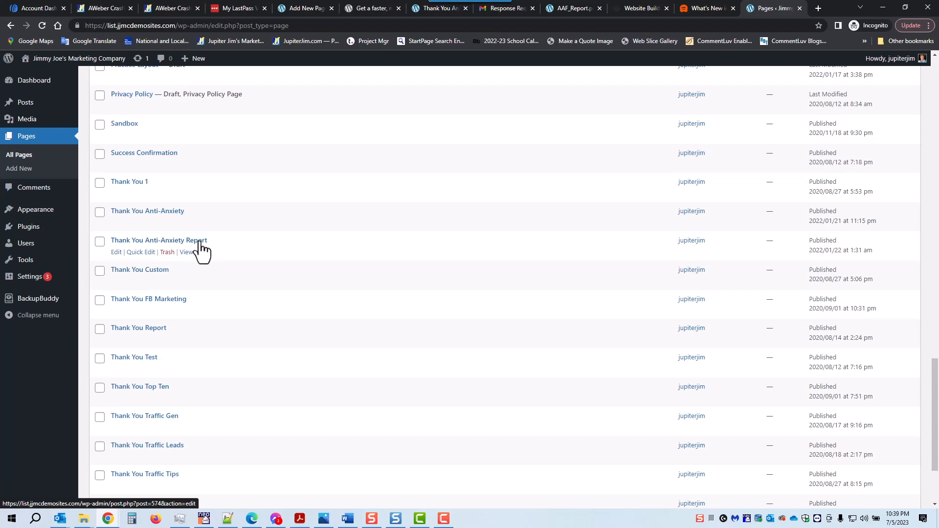
Open the Thank You Anti-Anxiety Report page in a new tab and copy its confirmation heading.
right_click(186, 252)
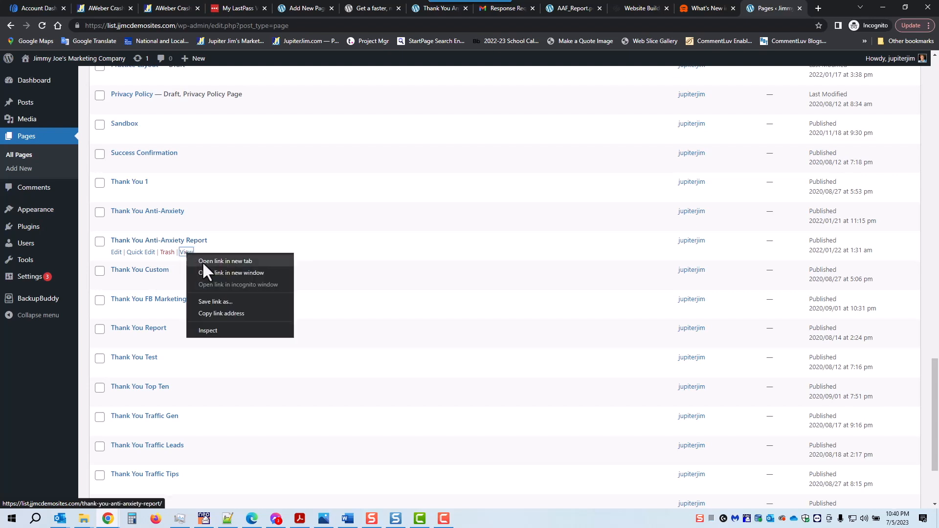
left_click(202, 261)
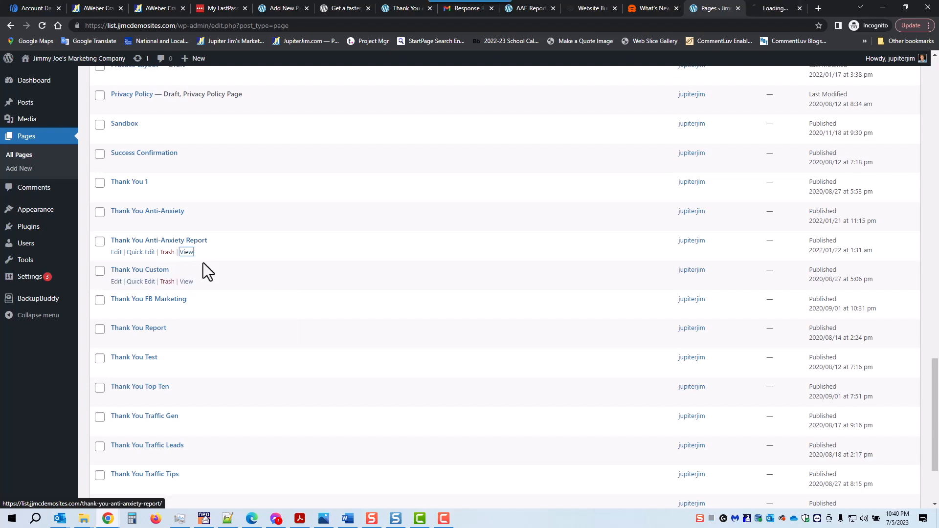
left_click(770, 10)
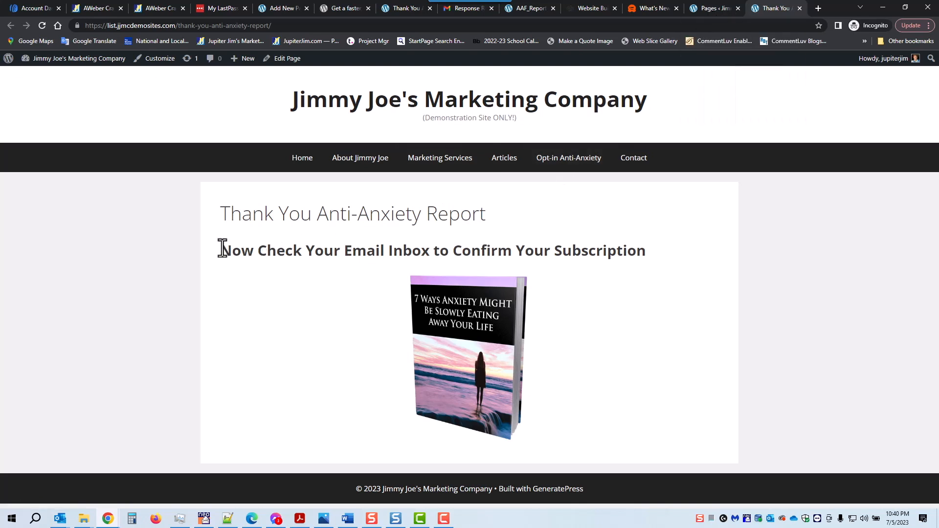
left_click_drag(220, 249, 646, 249)
key("ctrl+c")
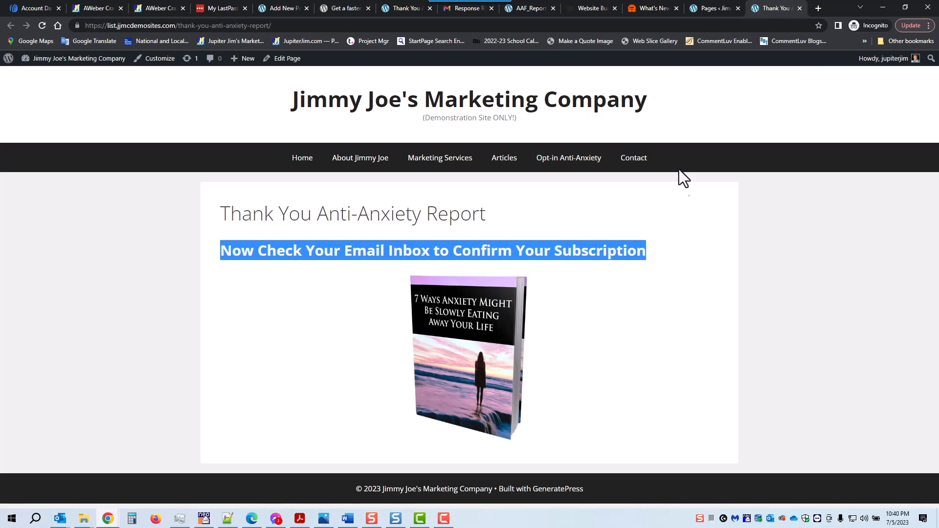
left_click(712, 8)
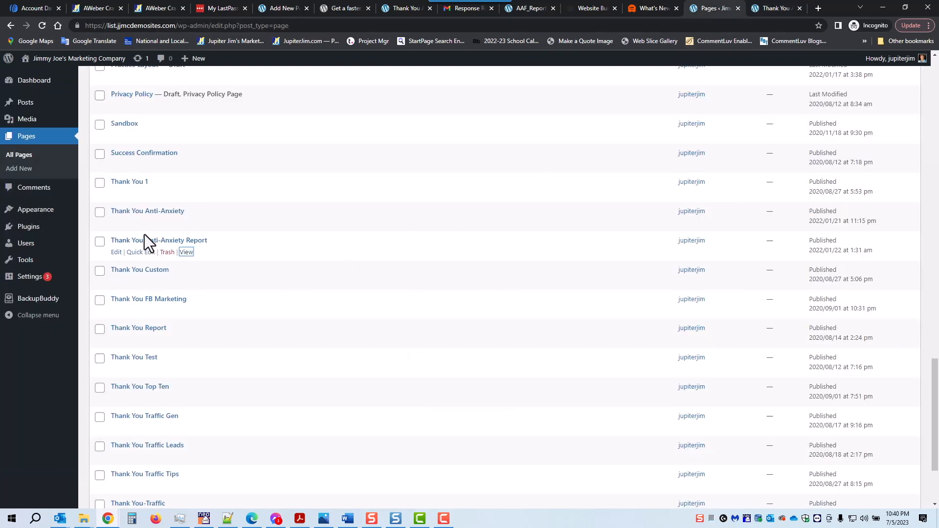
scroll(142, 230, "up", 10)
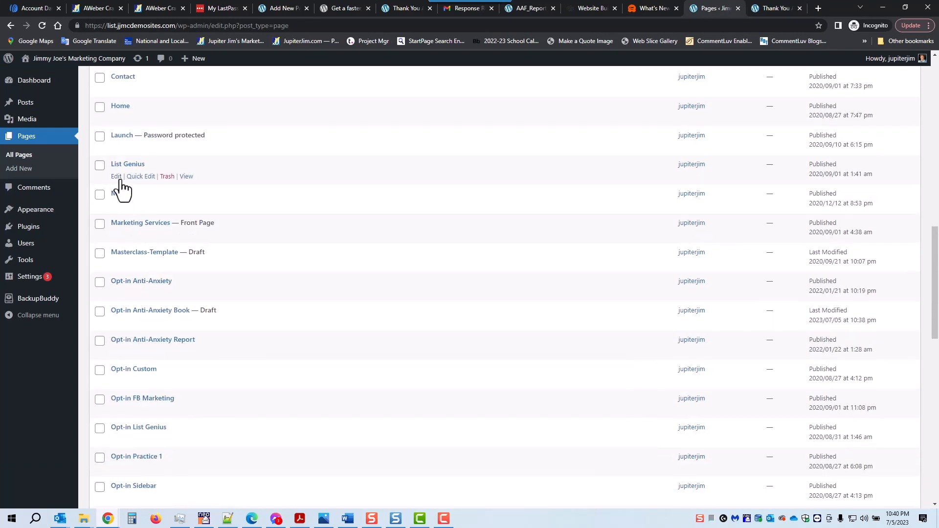
scroll(122, 188, "up", 8)
Create a page titled 'Thank You Anti-Anxiety Book' and paste the confirm-subscription sentence as its body.
left_click(139, 84)
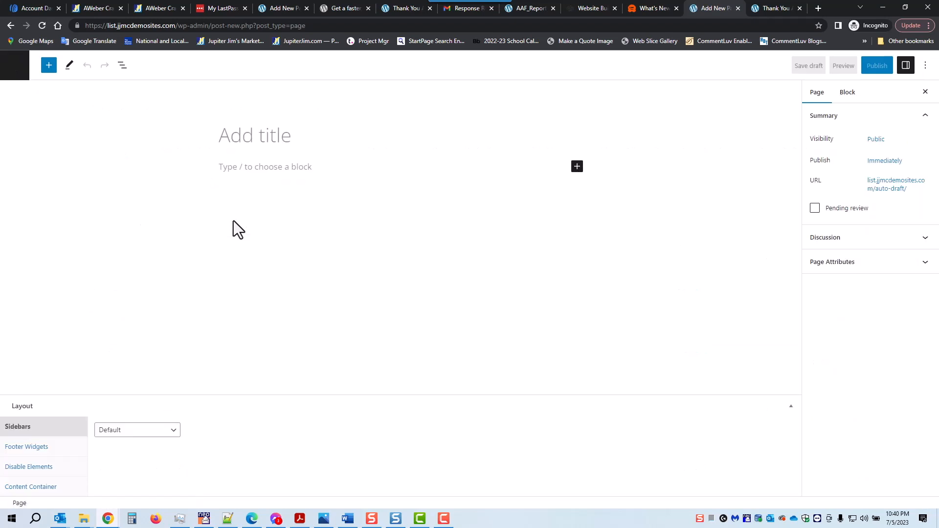
type("Thank You Anti-An")
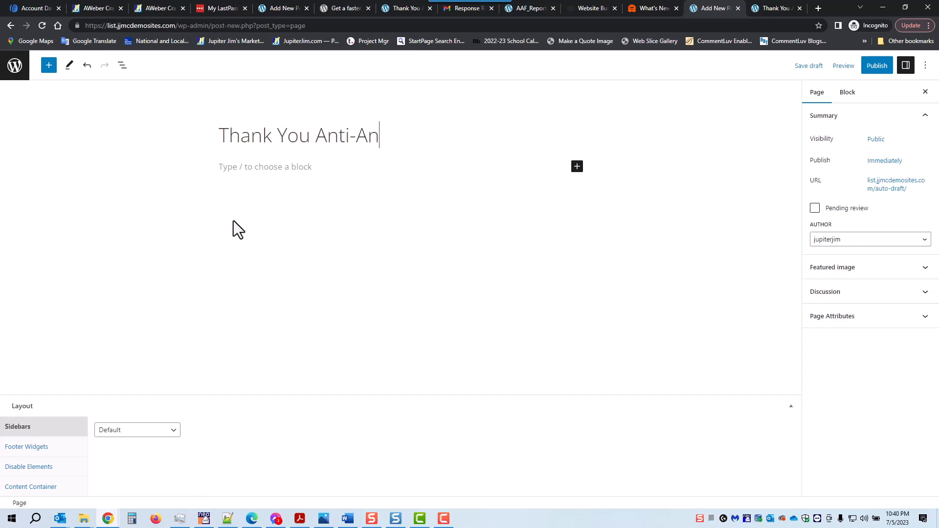
type("xiety Book")
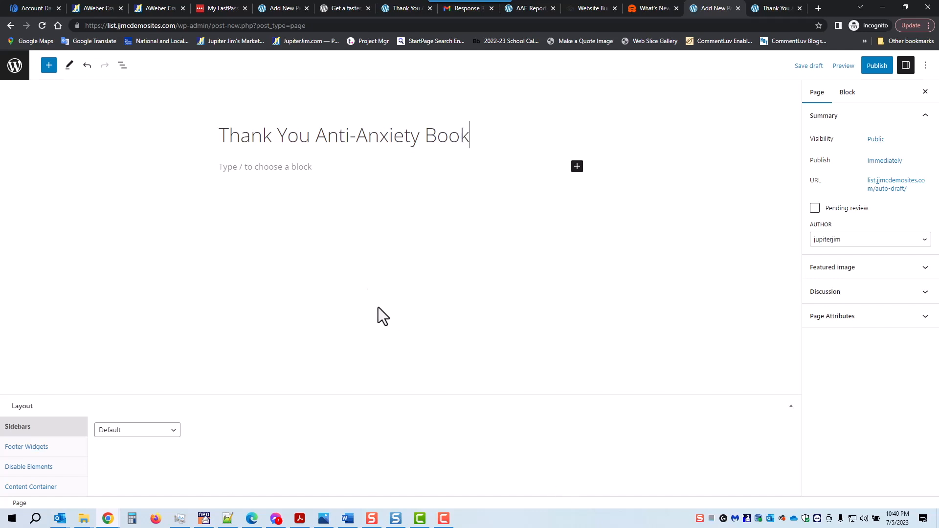
left_click(311, 168)
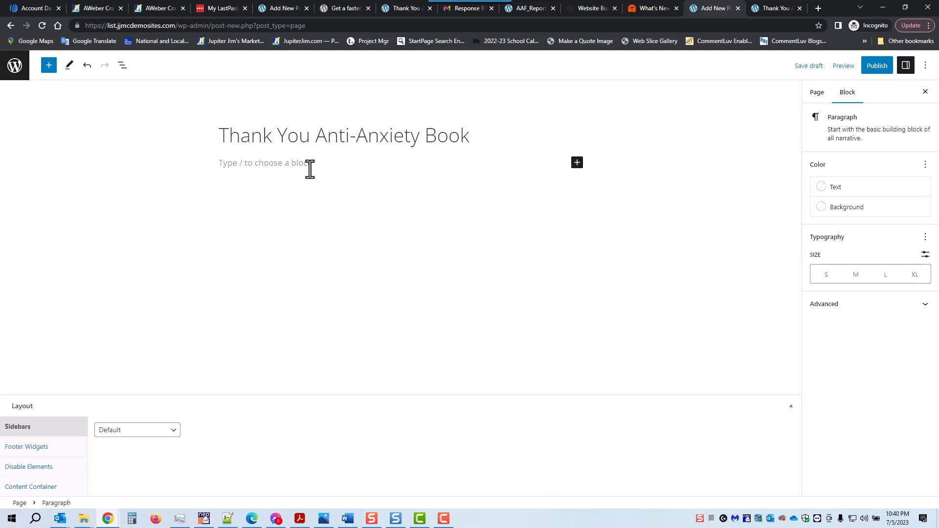
key("ctrl+v")
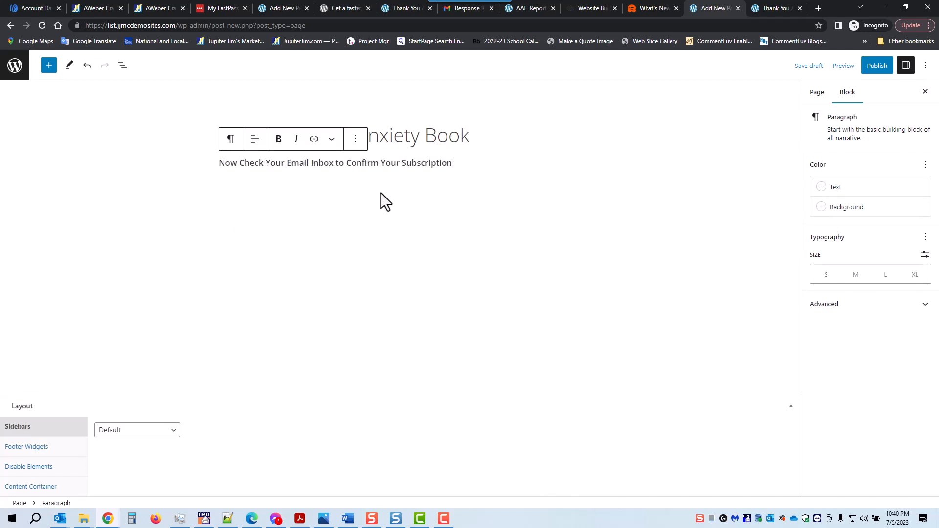
Transform the 'Now Check Your Email Inbox' paragraph into a heading and add a block below.
triple_click(302, 163)
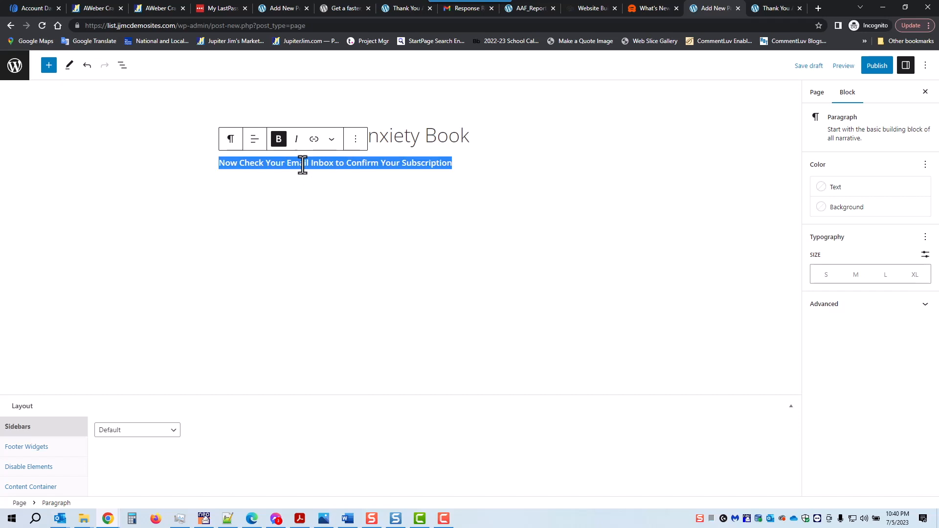
left_click(229, 141)
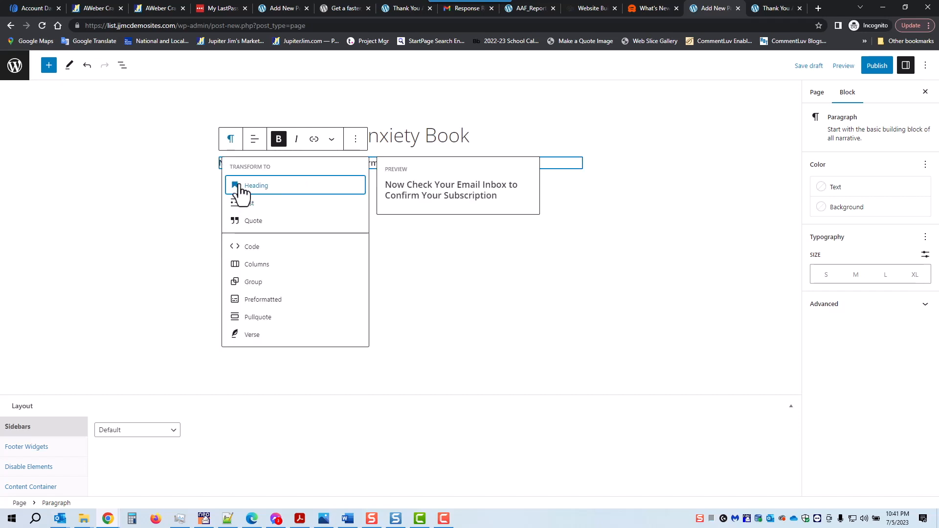
left_click(241, 189)
left_click(388, 209)
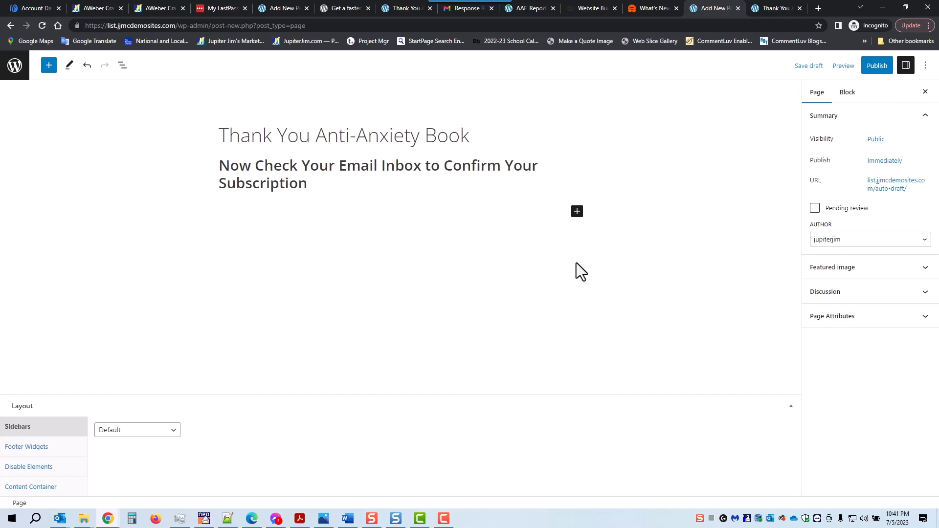
left_click(577, 214)
Insert the 7 Ways Anxiety cover from the Media Library, resized to 330 × 455 and centred.
left_click(708, 289)
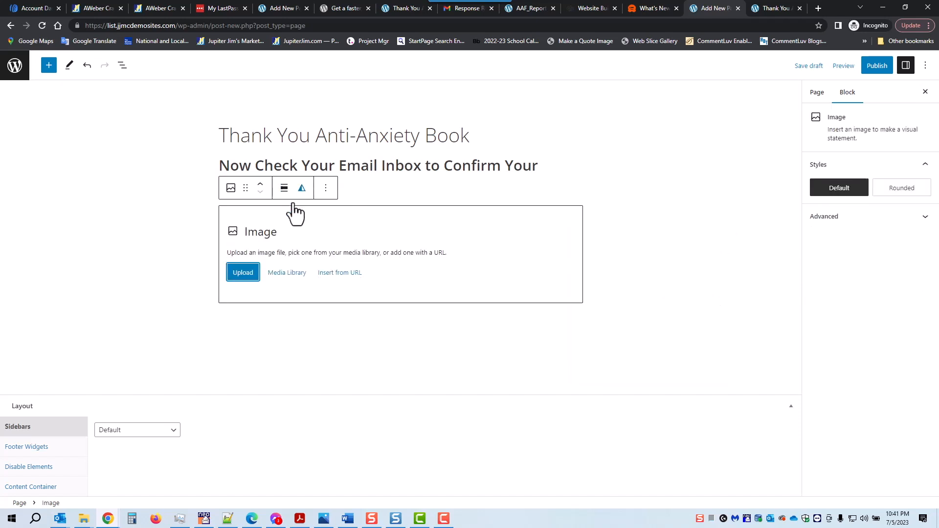
left_click(287, 272)
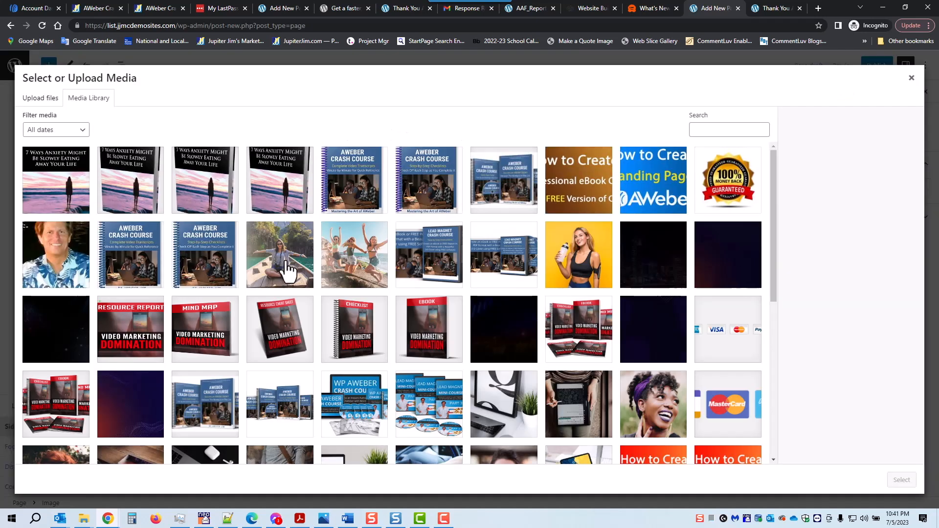
left_click(123, 182)
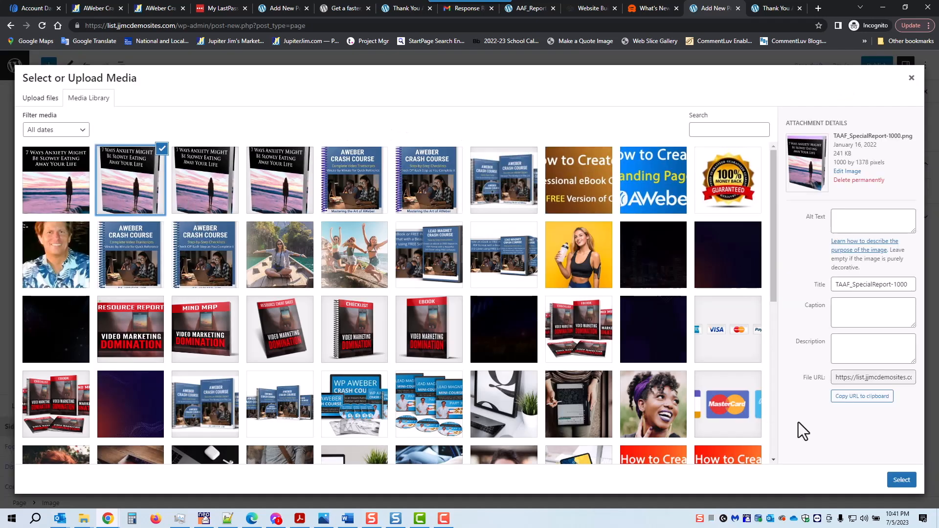
left_click(902, 479)
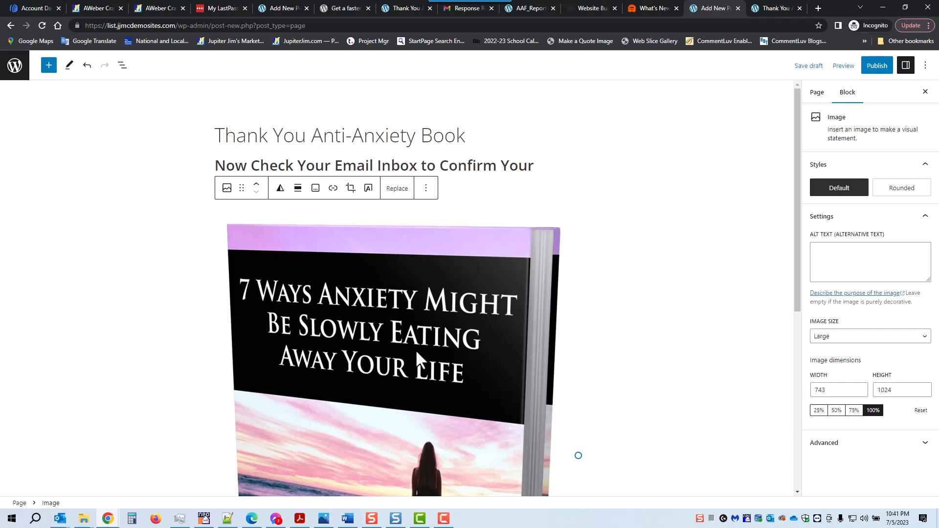
scroll(444, 357, "down", 3)
left_click_drag(579, 308, 369, 279)
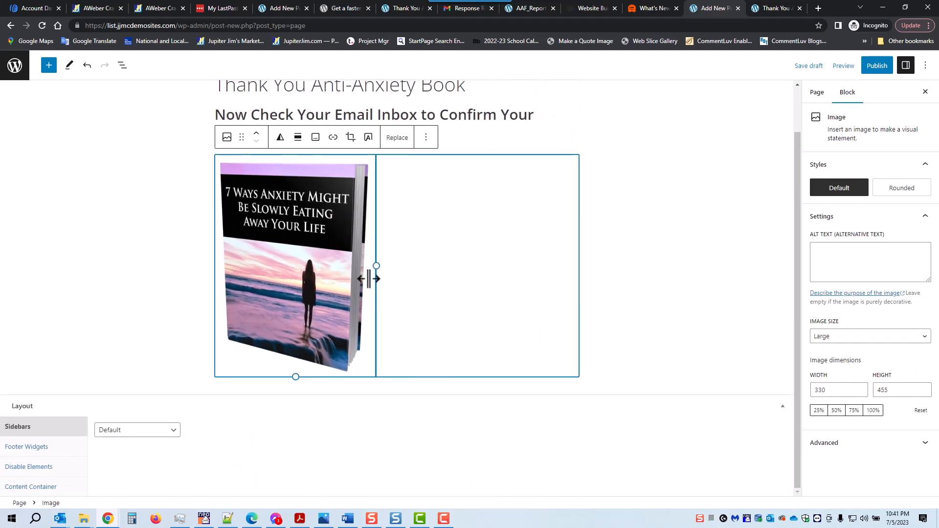
left_click(298, 138)
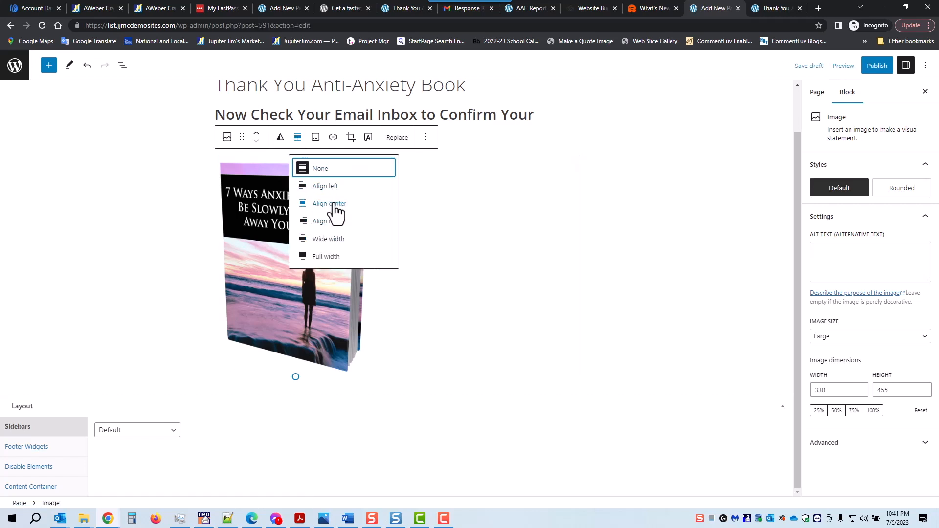
left_click(332, 204)
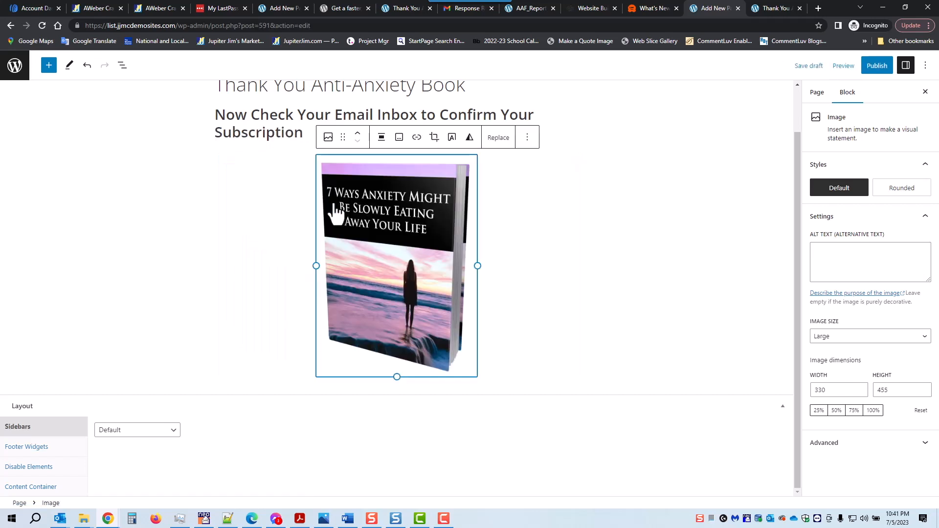
Save the Thank You Anti-Anxiety Book page as a draft and publish it.
left_click(808, 74)
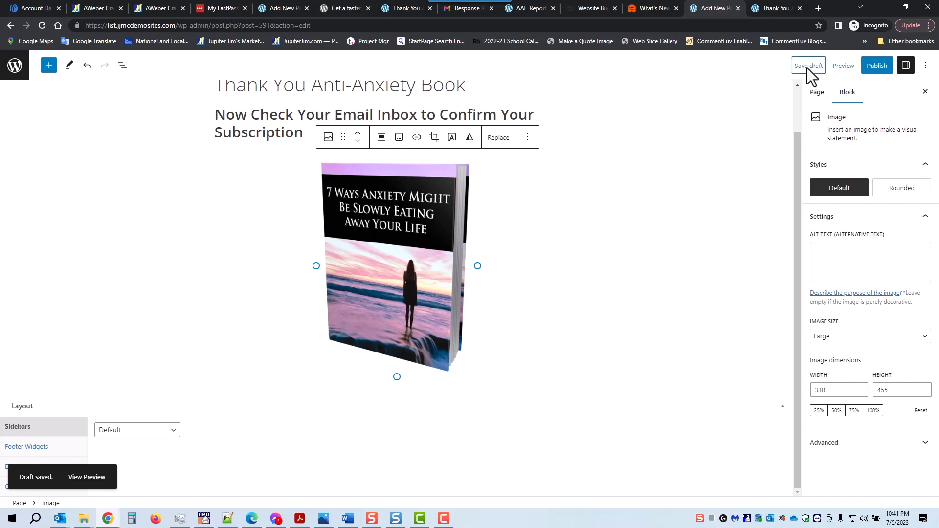
left_click(878, 68)
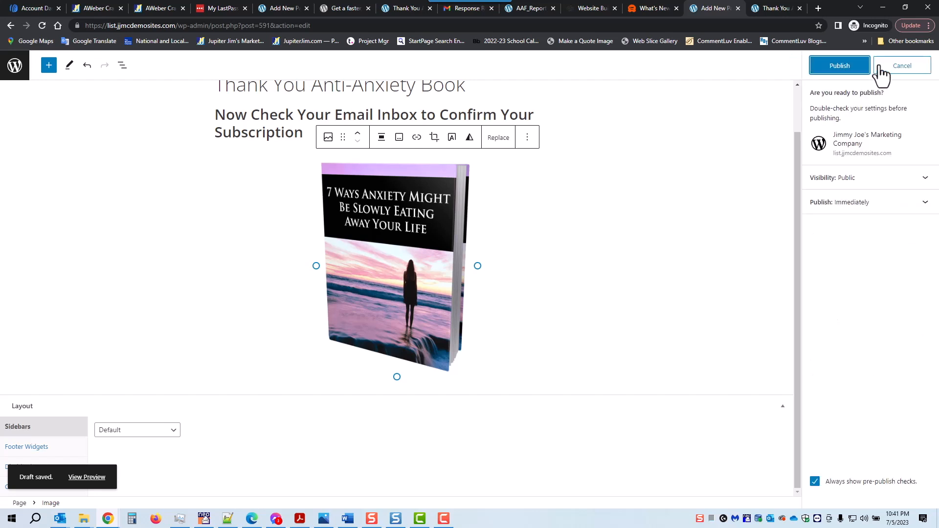
left_click(839, 66)
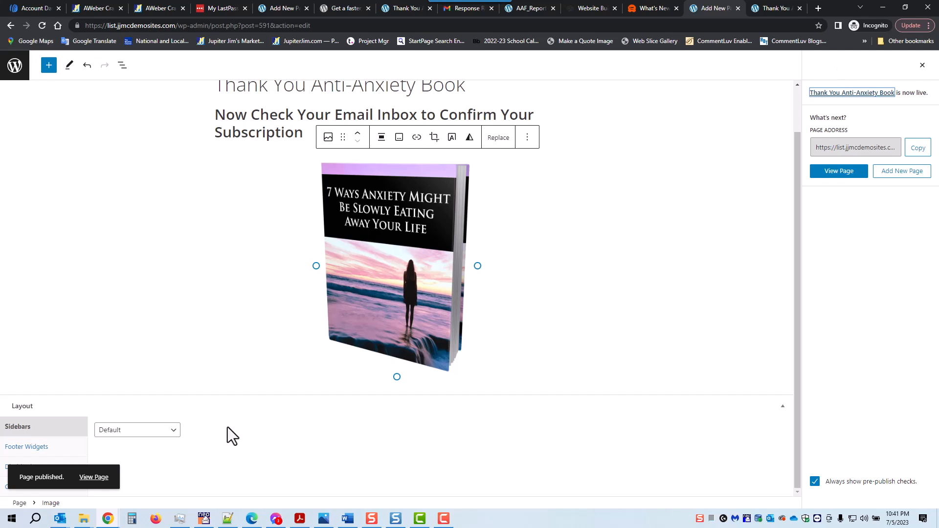
right_click(91, 480)
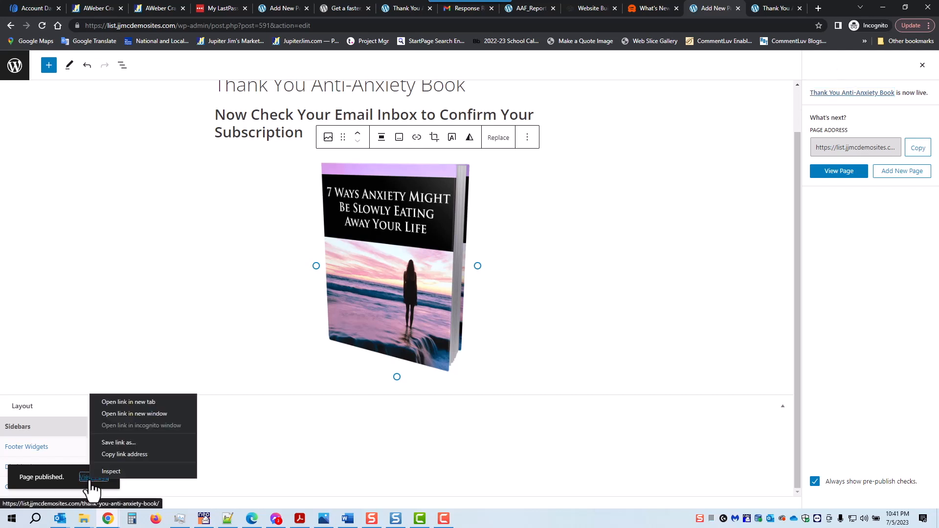
Check the published Thank You Anti-Anxiety Book page in a new tab, then return to its editor.
left_click(118, 402)
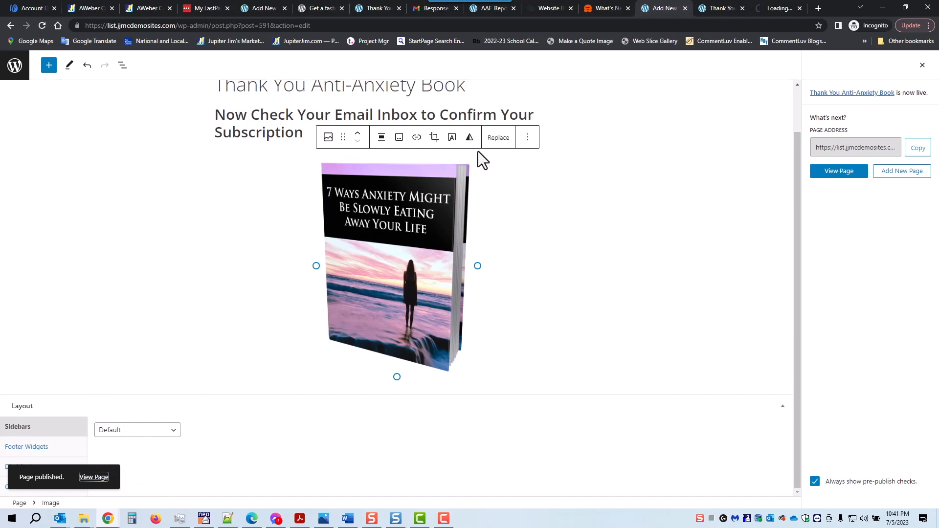
left_click(782, 8)
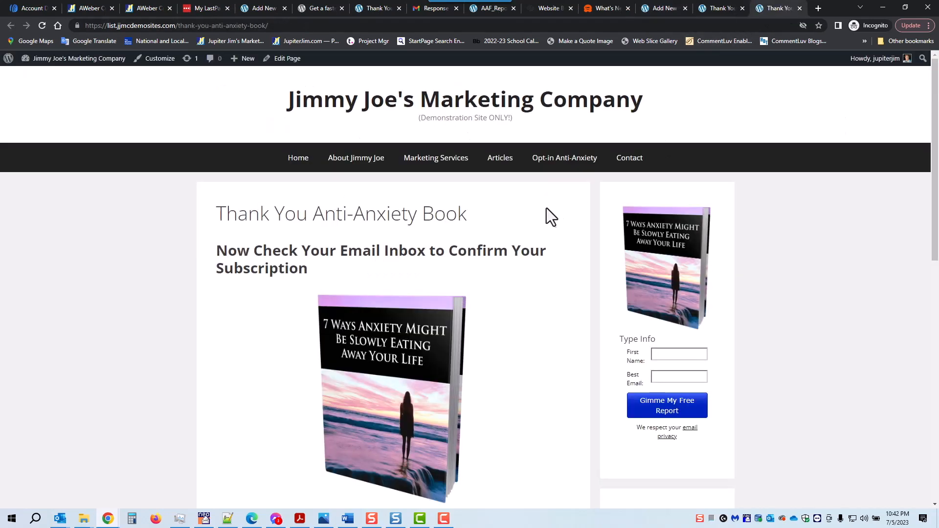
scroll(676, 275, "down", 7)
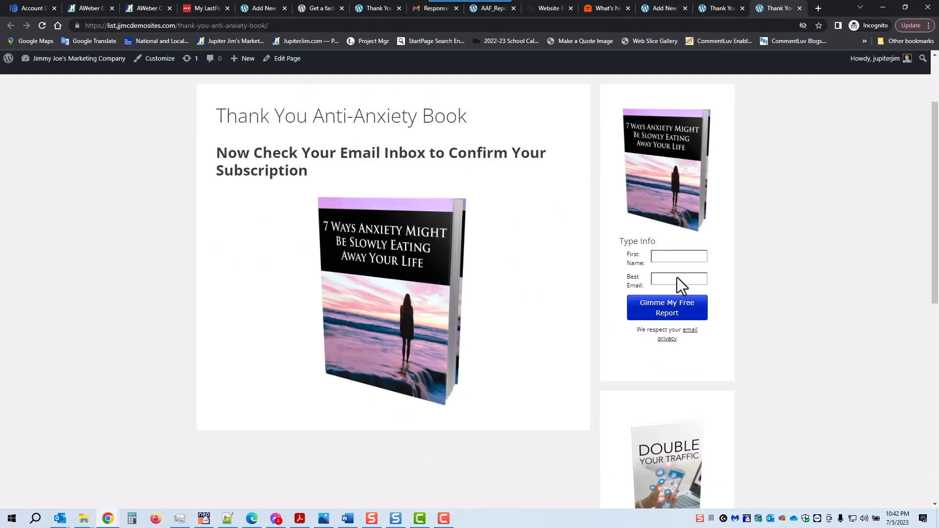
scroll(679, 299, "up", 7)
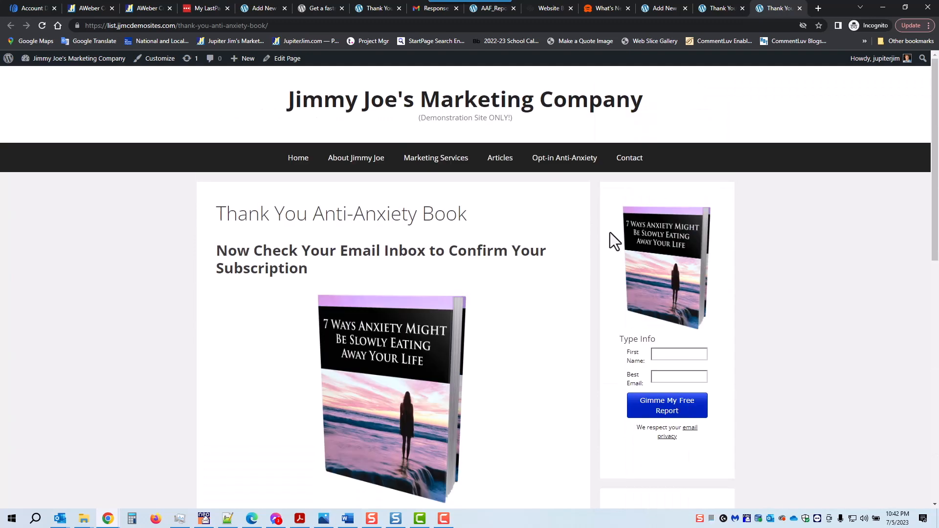
left_click(720, 7)
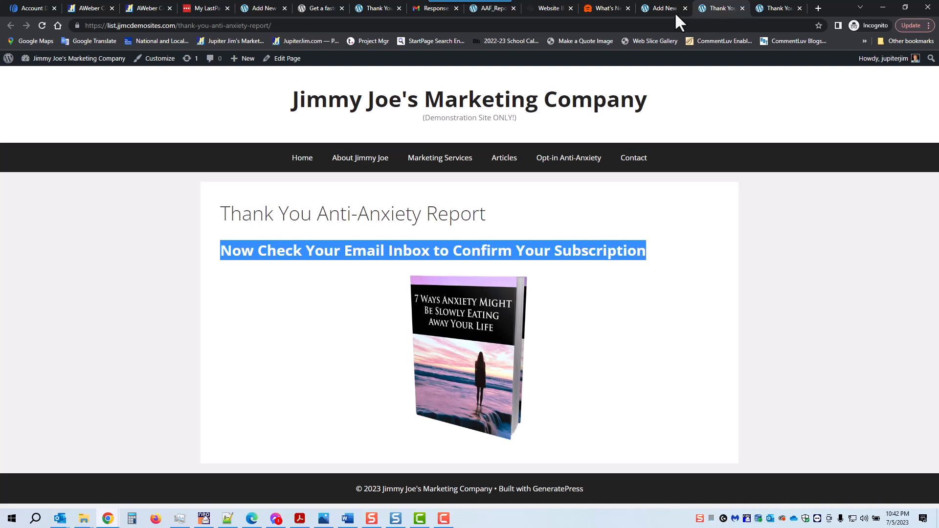
left_click(661, 8)
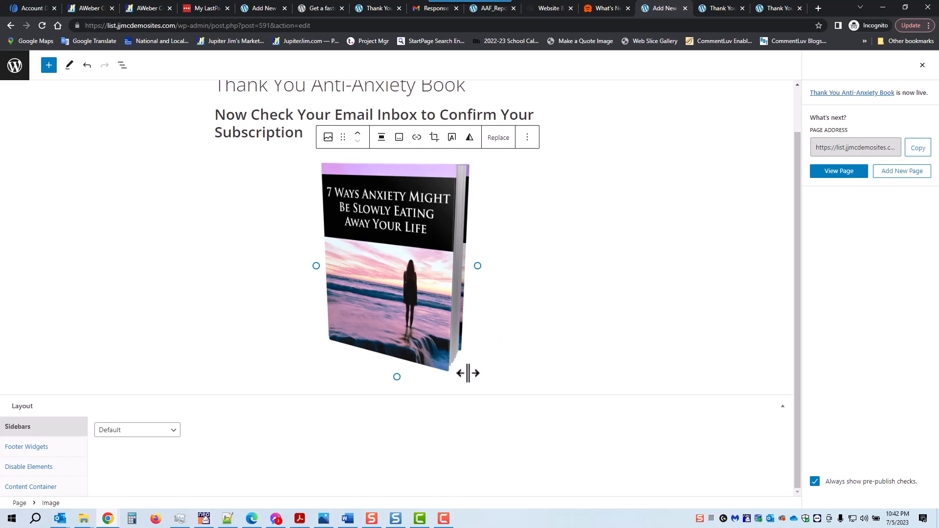
Set the Thank You Anti-Anxiety Book page's layout to No Sidebars and update the page.
left_click(173, 431)
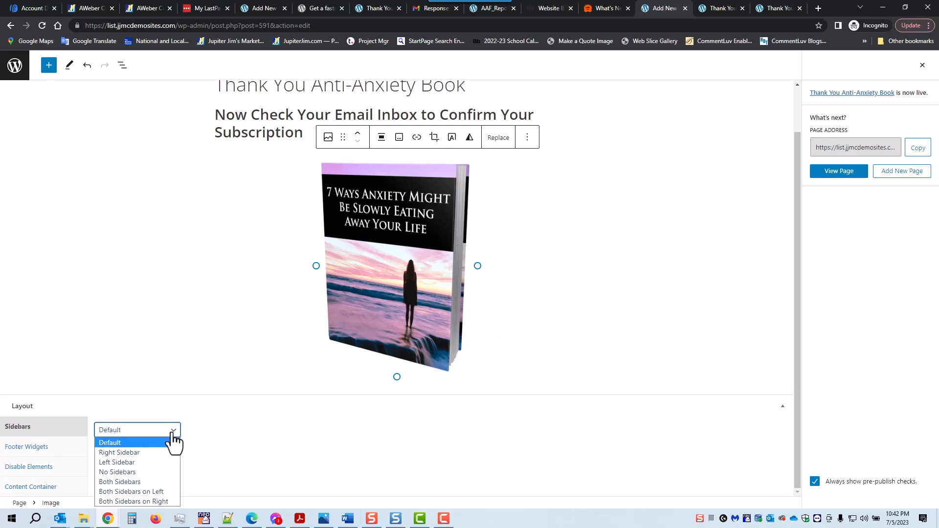
left_click(157, 470)
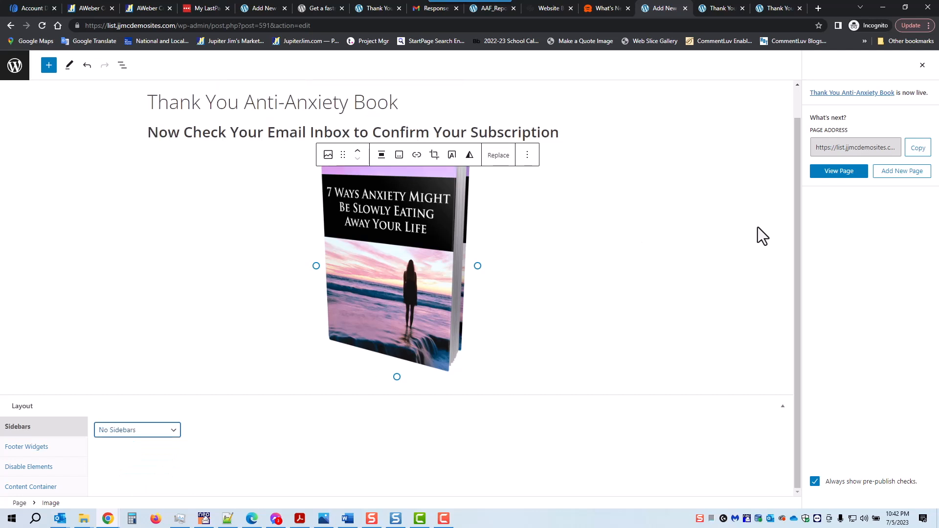
scroll(758, 227, "up", 1)
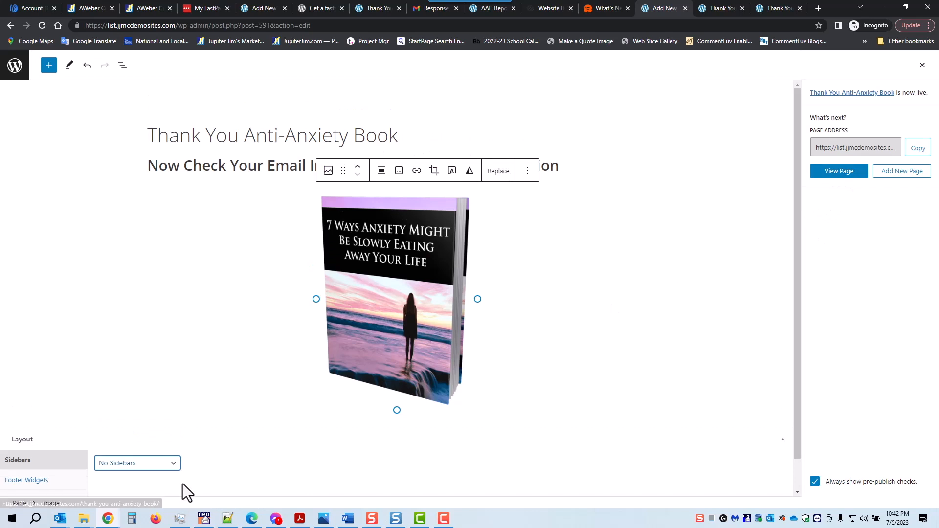
left_click(659, 258)
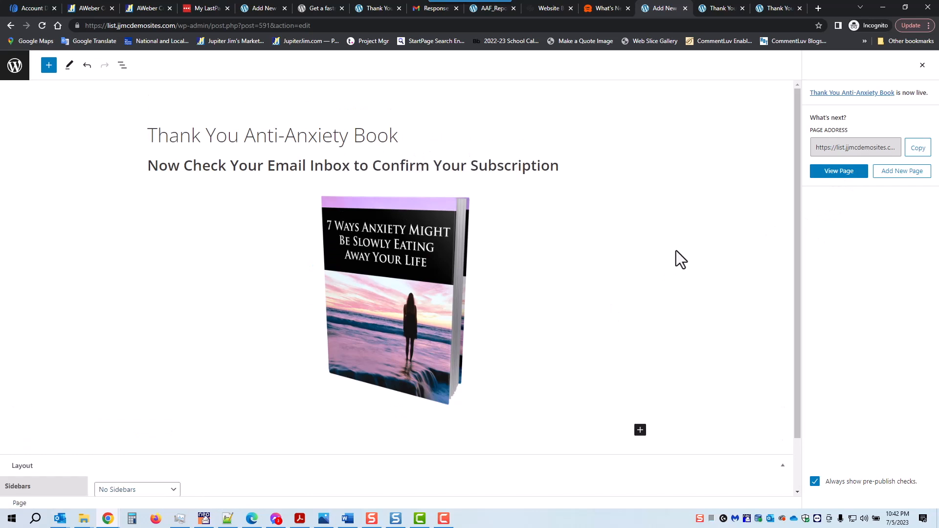
left_click(923, 69)
left_click(876, 68)
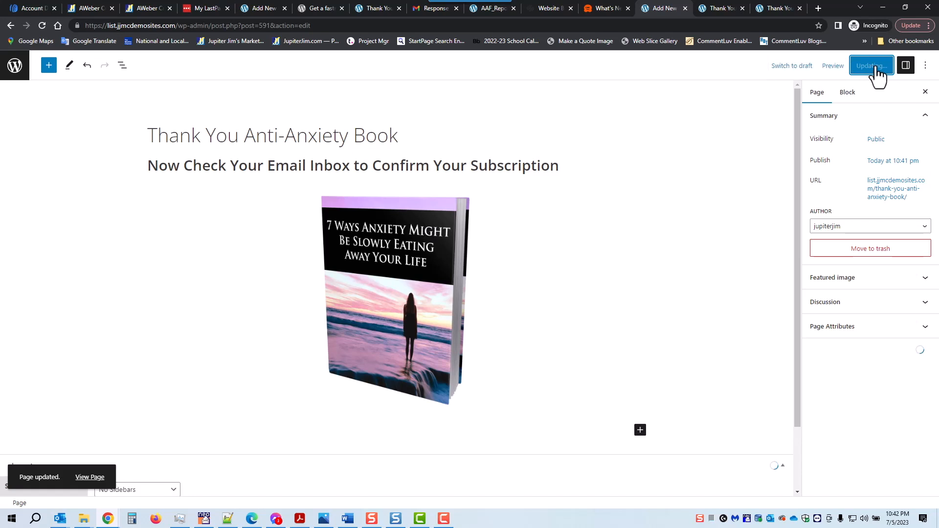
Reload the live thank-you page to confirm it now shows full width.
left_click(781, 6)
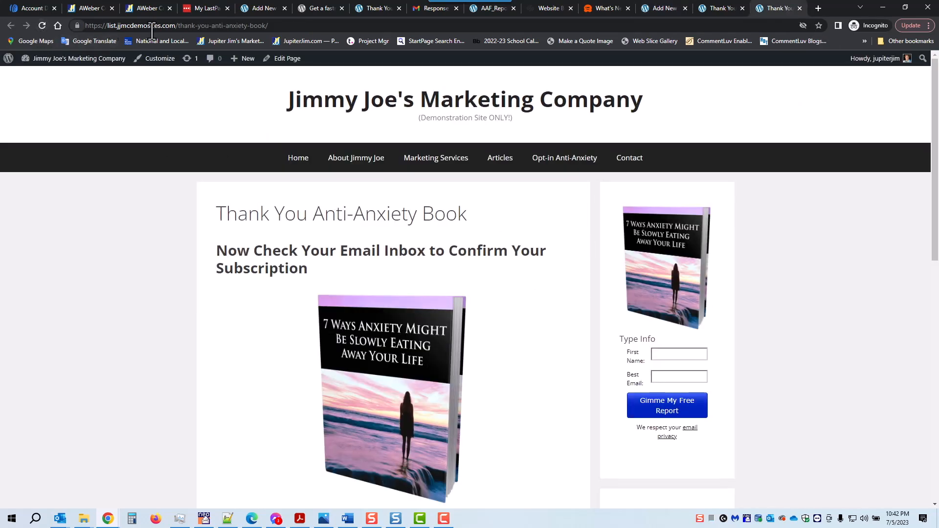
left_click(197, 27)
left_click_drag(197, 27, 262, 25)
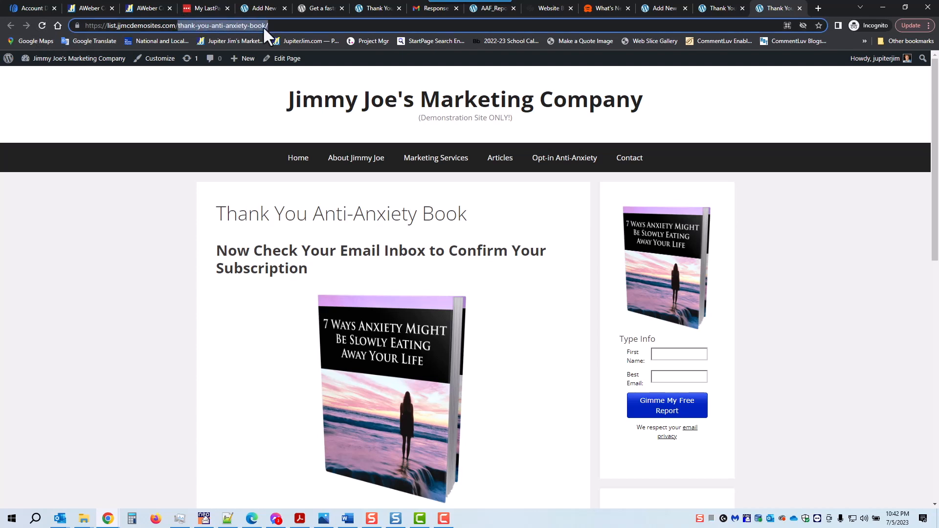
left_click(39, 26)
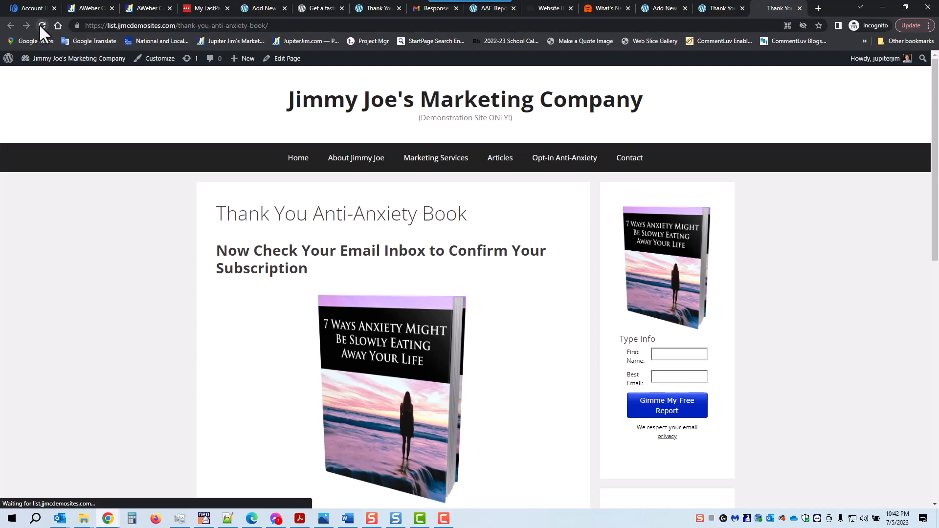
scroll(427, 359, "down", 1)
scroll(427, 359, "up", 1)
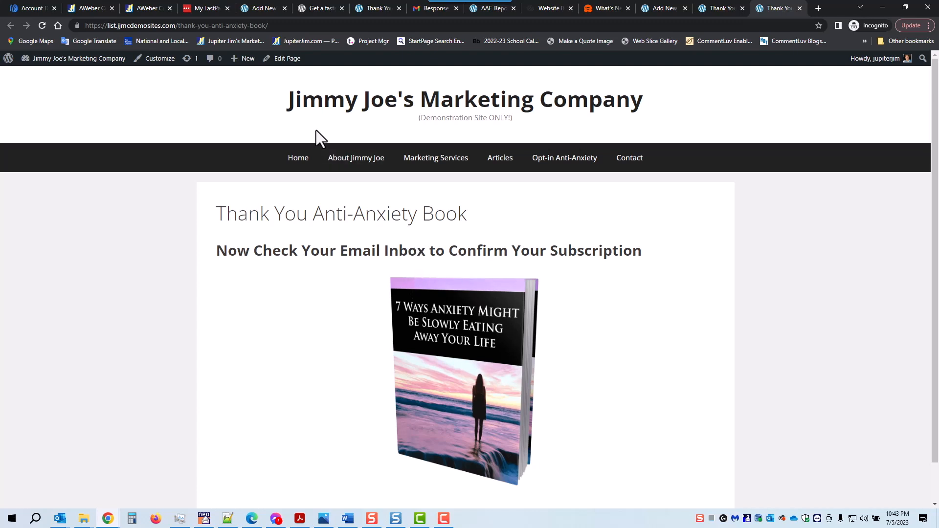
Go to All Pages and scroll down to the Confirmation Success Anti-Anxiety Report page.
left_click(264, 7)
left_click(271, 27)
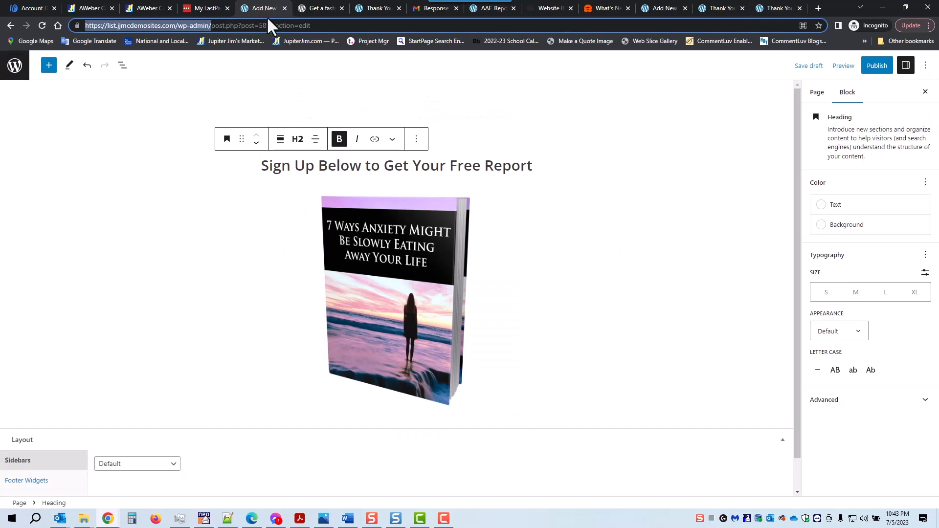
left_click(15, 65)
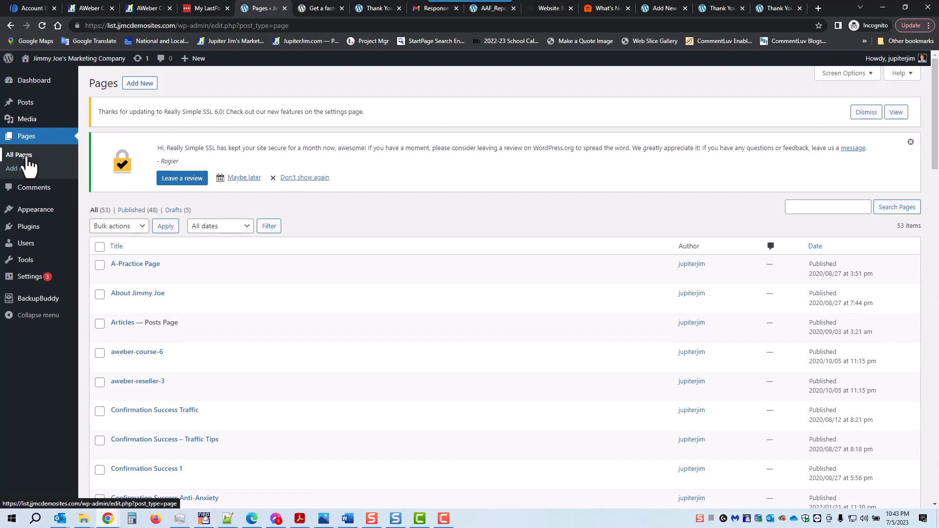
left_click(19, 159)
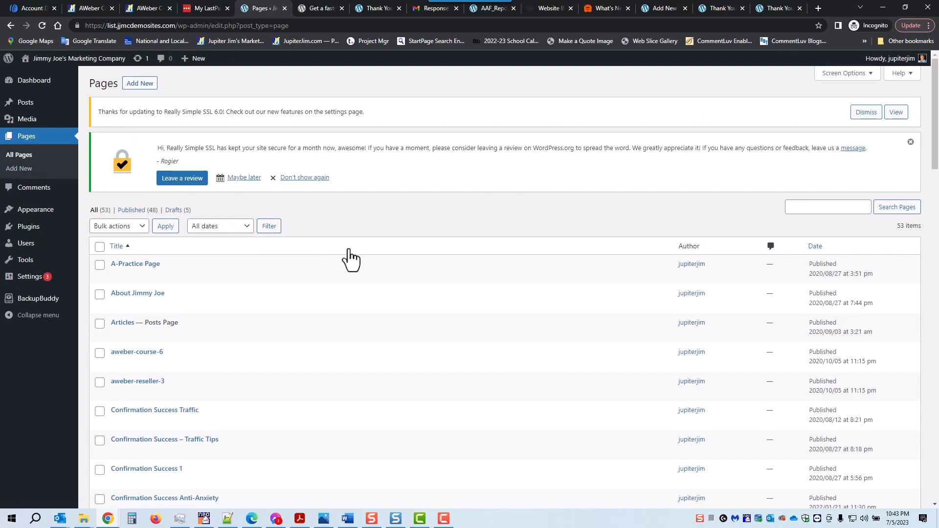
scroll(360, 248, "down", 2)
scroll(360, 248, "down", 1)
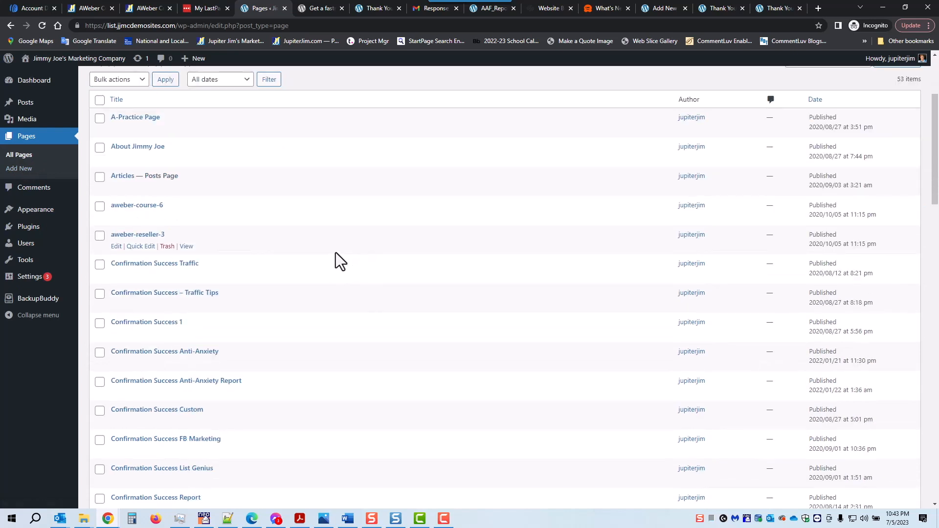
scroll(336, 252, "down", 2)
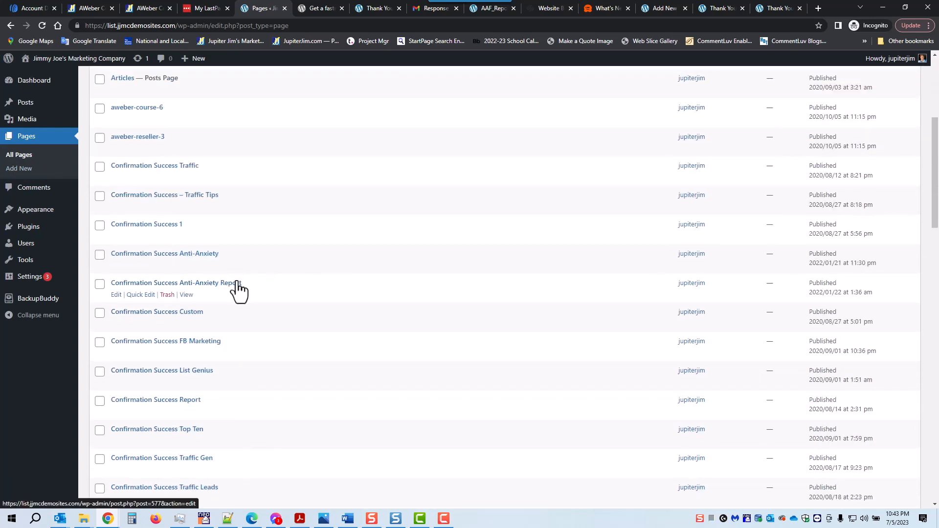
Review the Report page in a new tab, then start a new blank page.
right_click(186, 296)
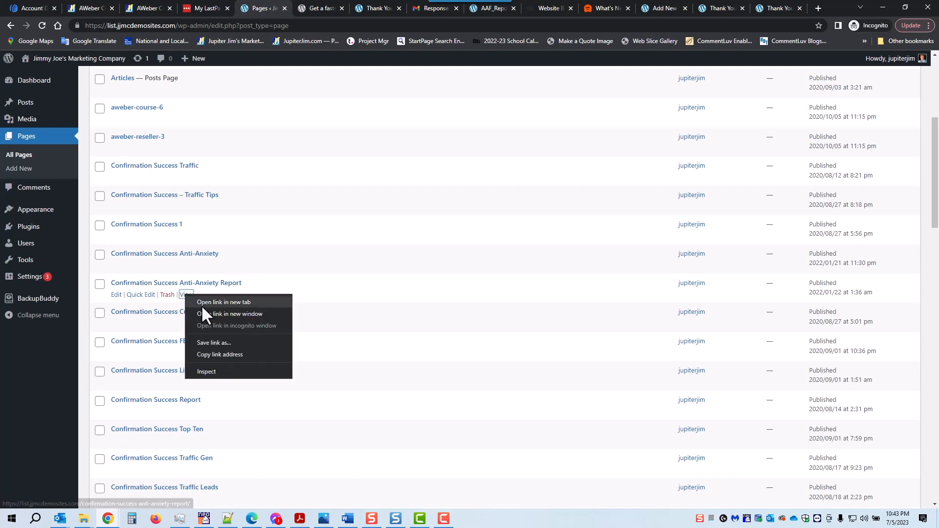
left_click(201, 304)
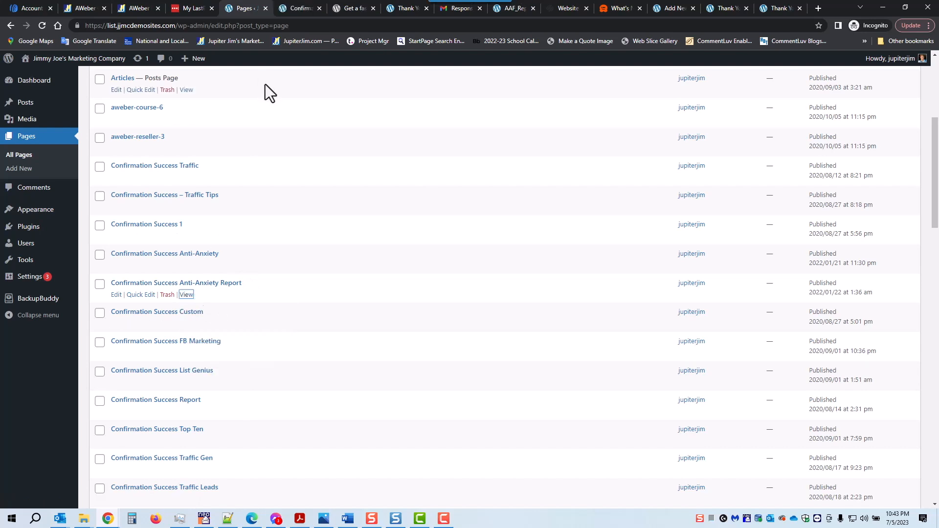
left_click(296, 7)
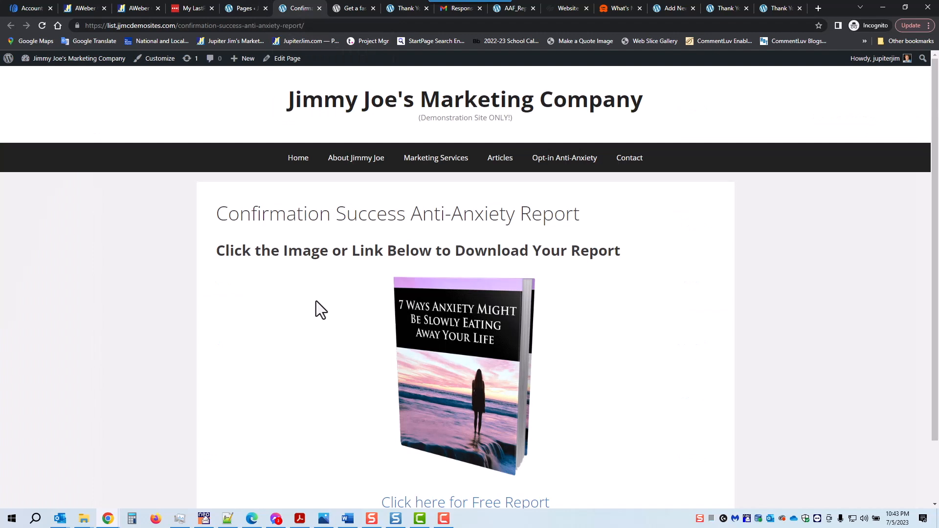
scroll(317, 298, "down", 3)
scroll(317, 299, "up", 3)
left_click_drag(217, 250, 621, 256)
key("ctrl+c")
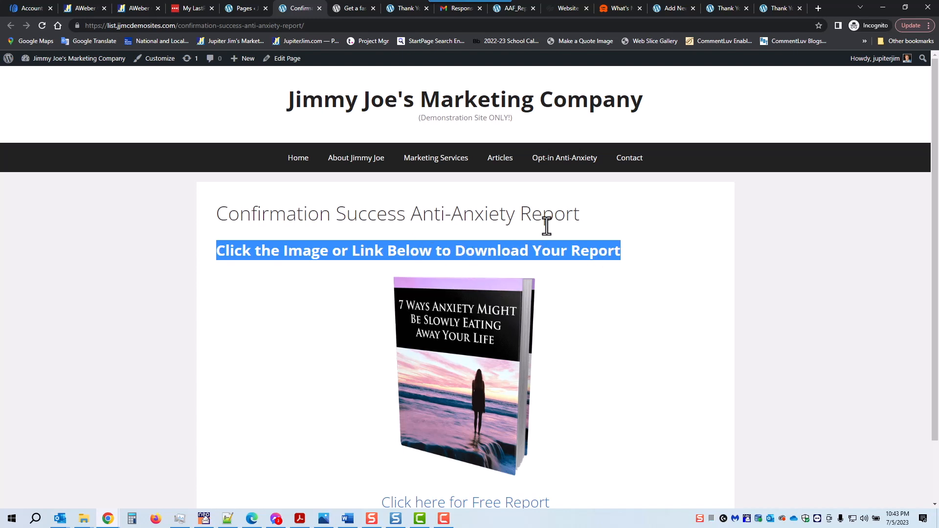
left_click(248, 5)
left_click(21, 171)
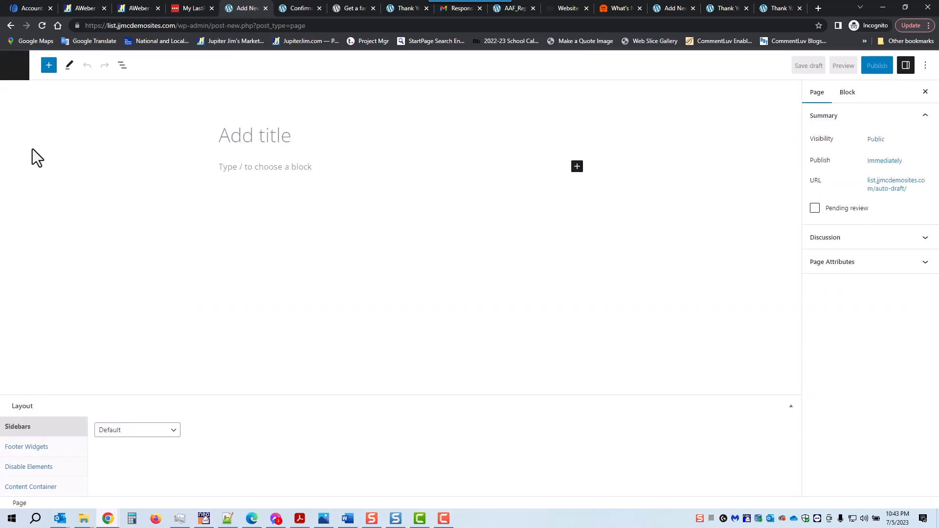
Title the new page 'Confirmation Success Anti-Anxiety Book'.
type("Confi")
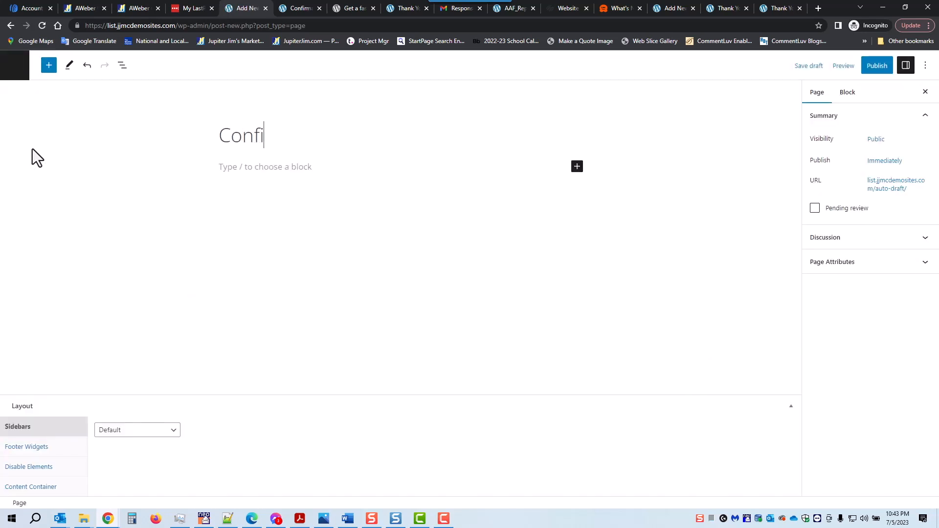
type("rmation Su")
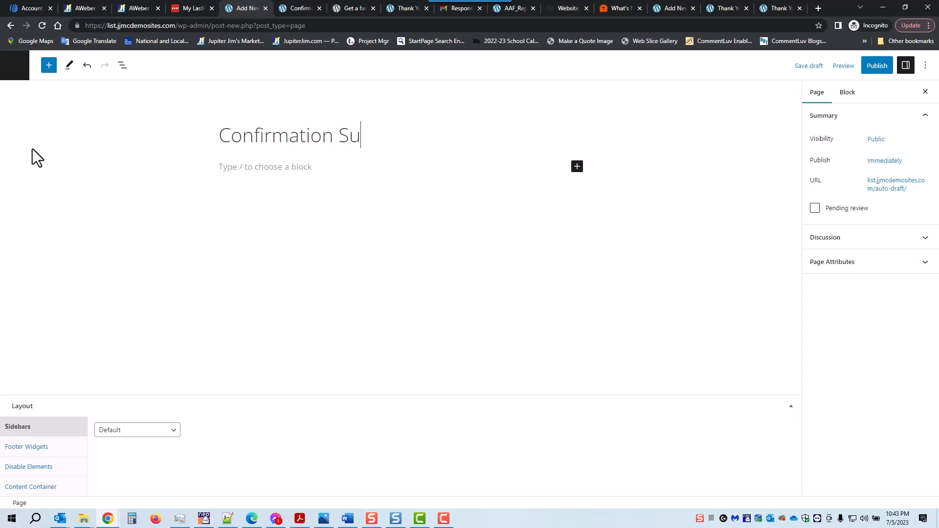
type("ccess An")
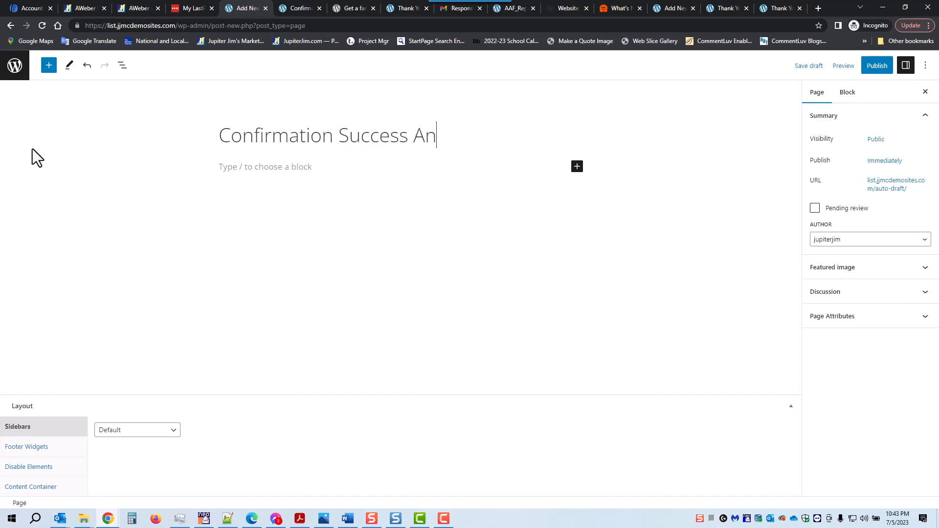
type("ti-Axiety")
key("BackSpace")
key("BackSpace")
key("BackSpace")
key("BackSpace")
key("BackSpace")
type("nxiety Book")
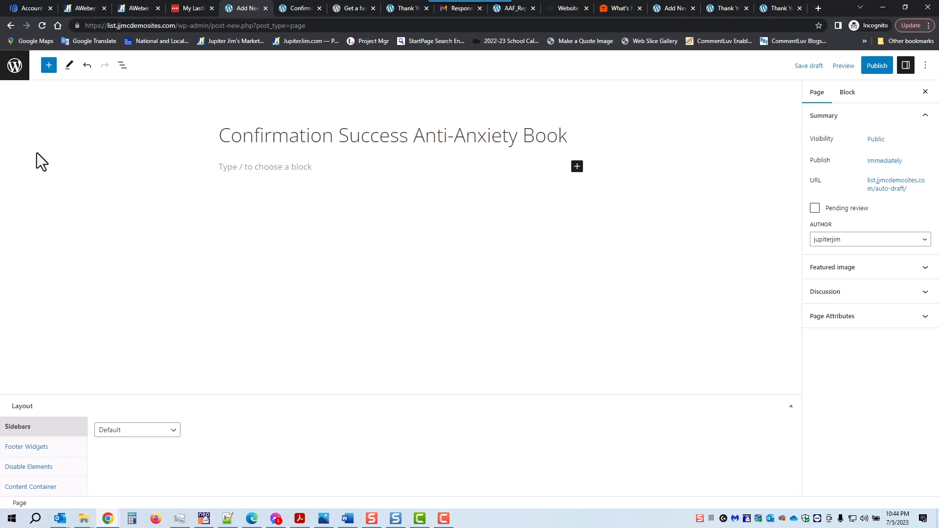
Add the heading 'Click the Image or Link Below to Download Your Report' under the title.
left_click(577, 167)
left_click(708, 243)
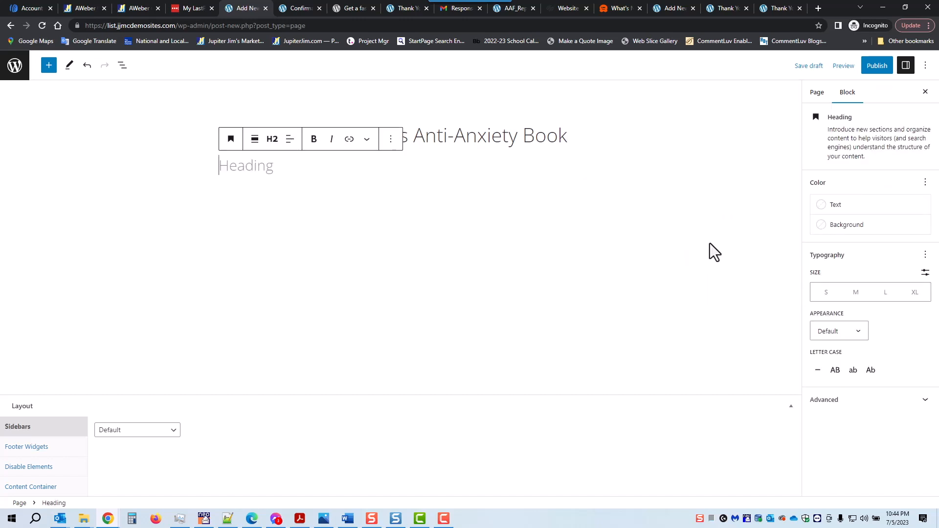
key("ctrl+v")
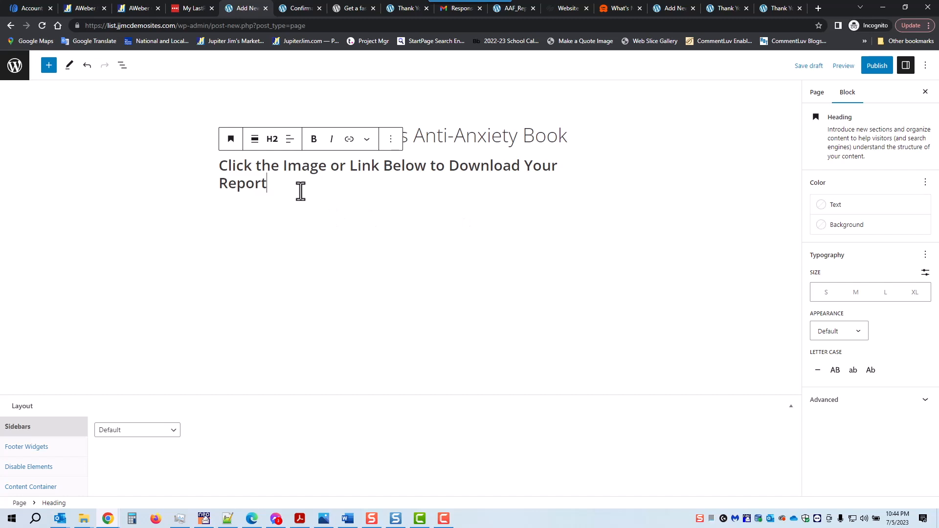
key("Return")
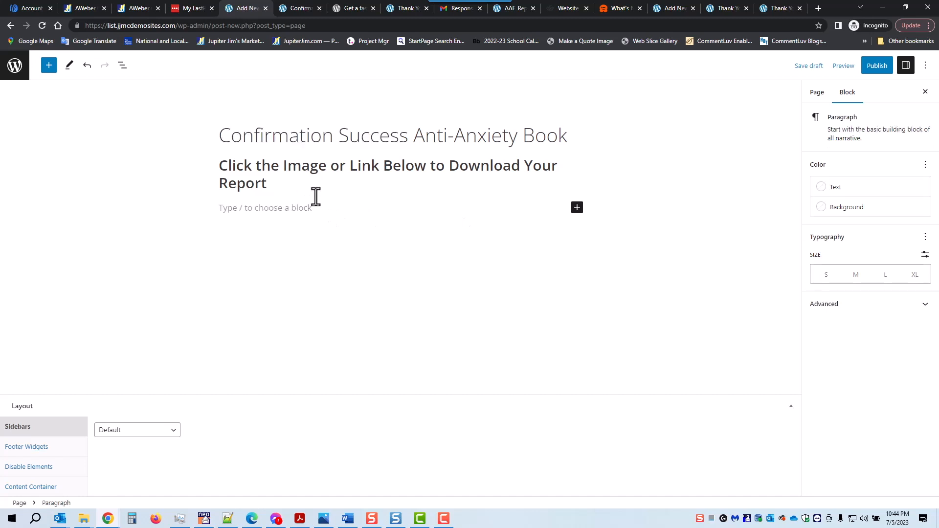
Insert the 7 Ways Anxiety book cover from the Media Library, about 317 px wide and centred.
left_click(577, 208)
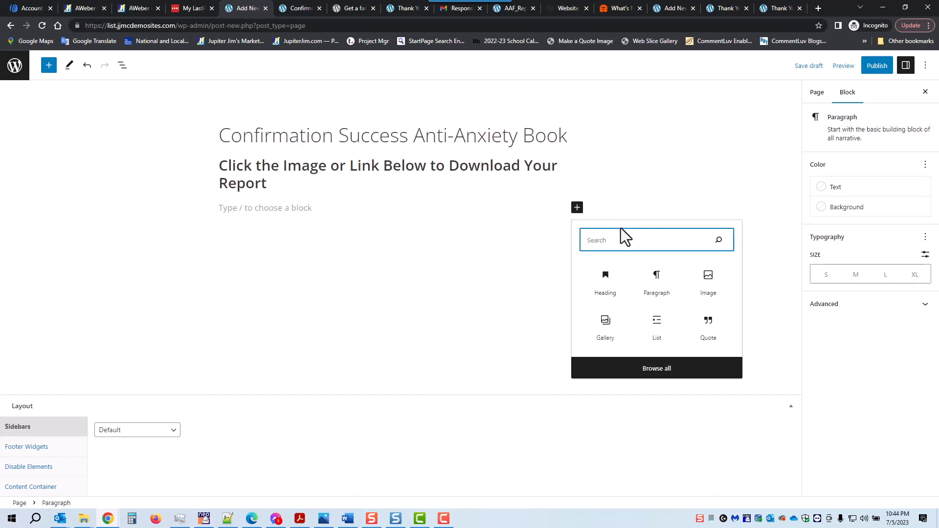
left_click(708, 282)
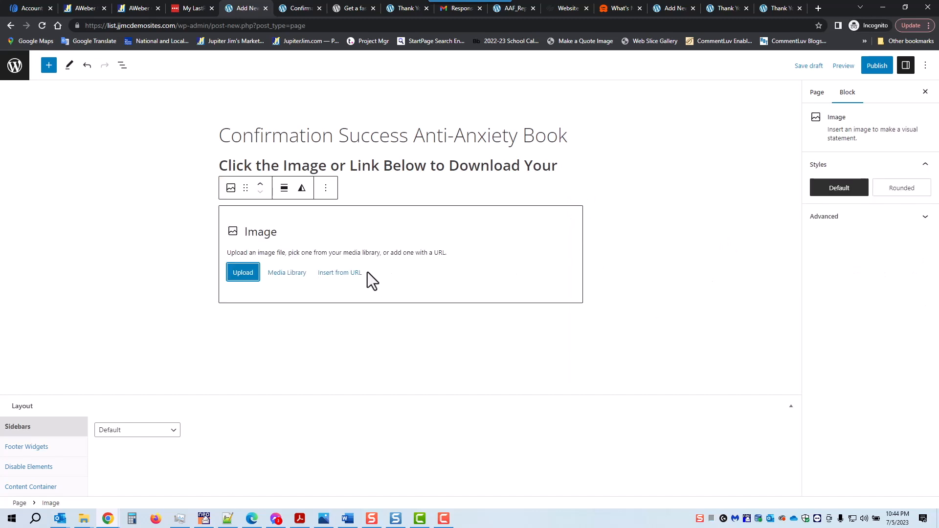
left_click(286, 273)
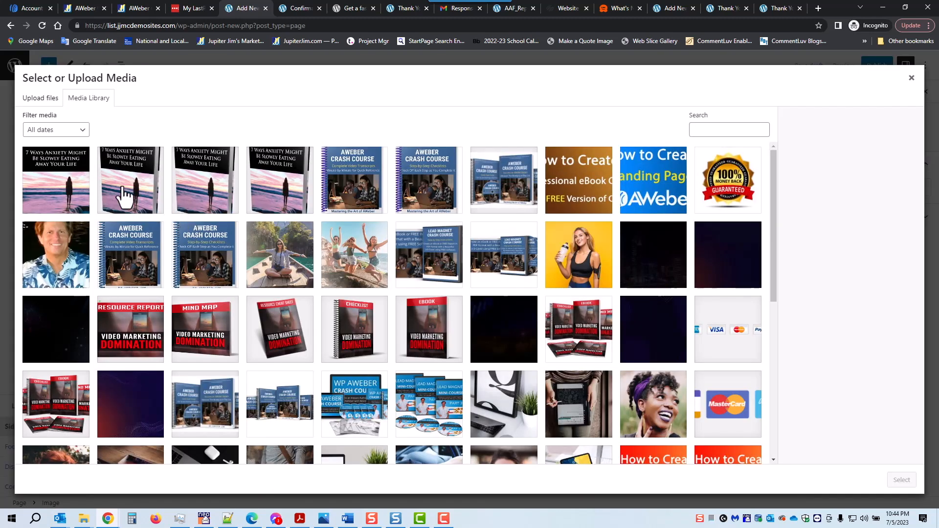
left_click(124, 189)
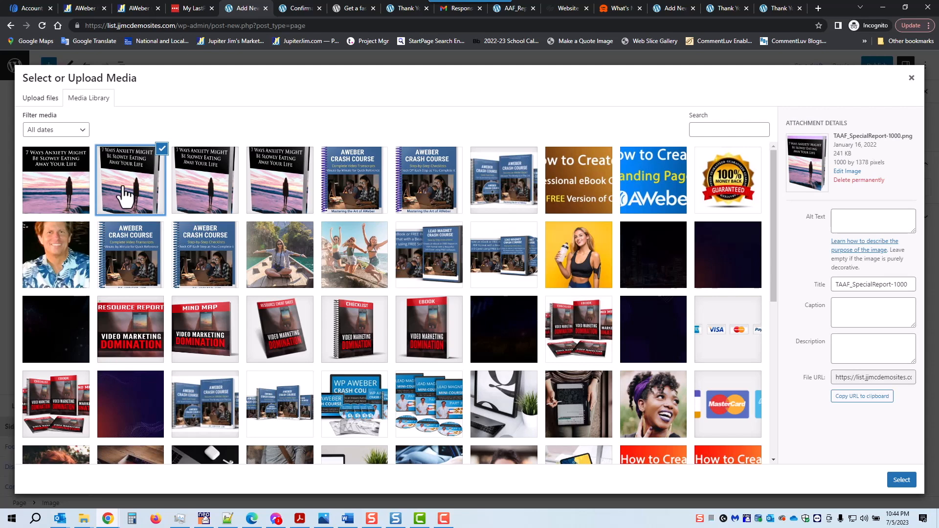
left_click(901, 480)
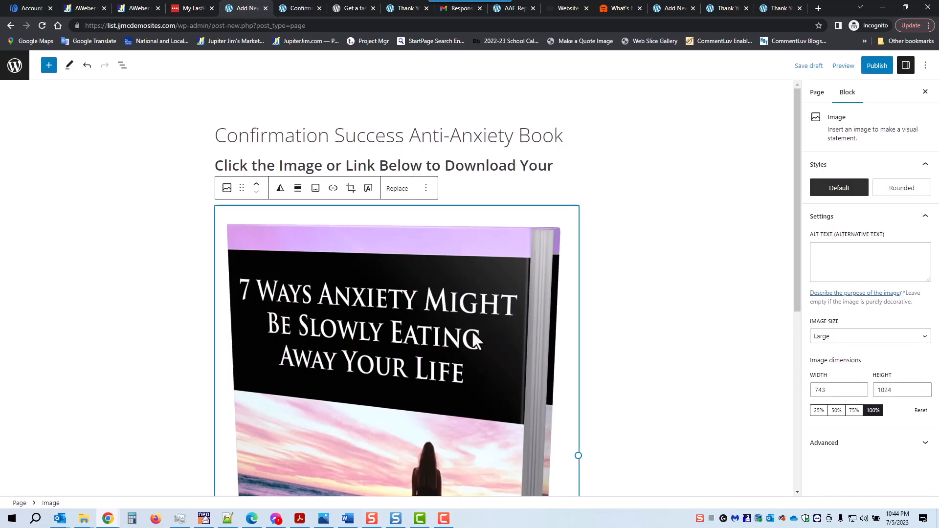
left_click_drag(577, 454, 370, 383)
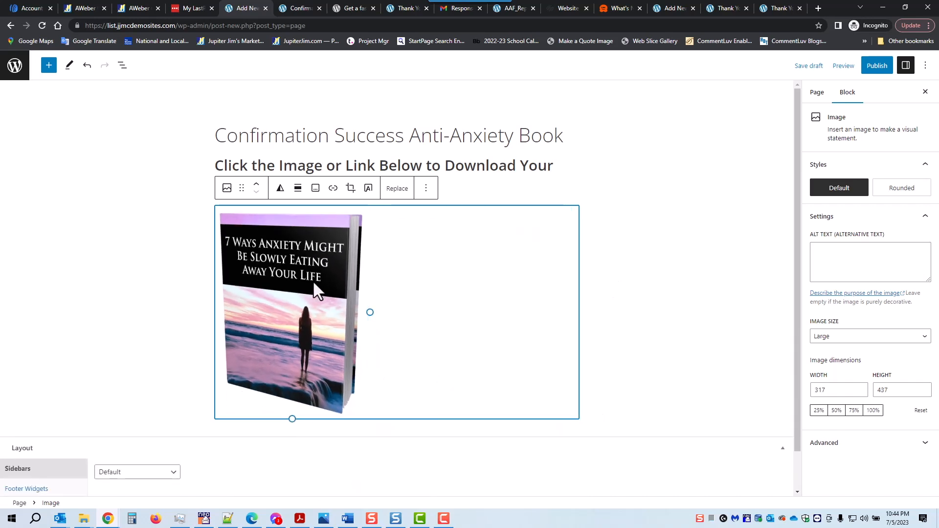
left_click(296, 191)
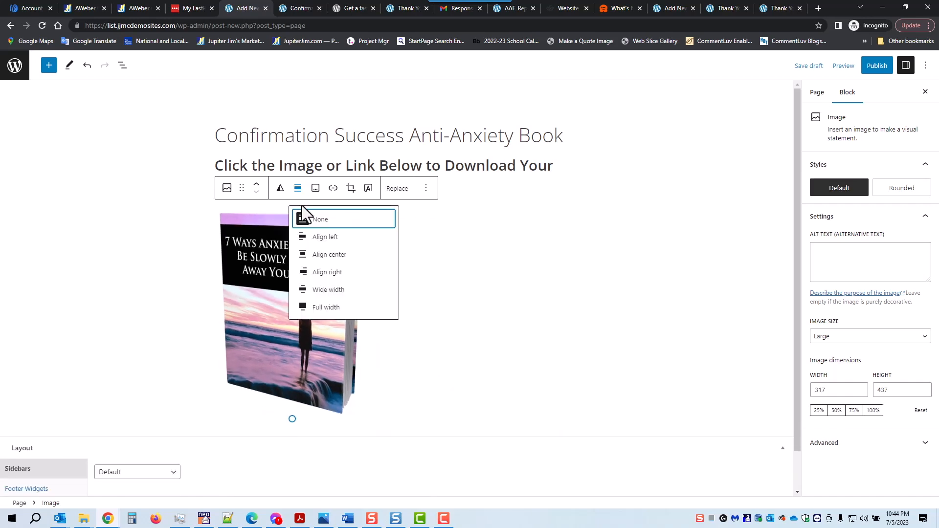
left_click(322, 256)
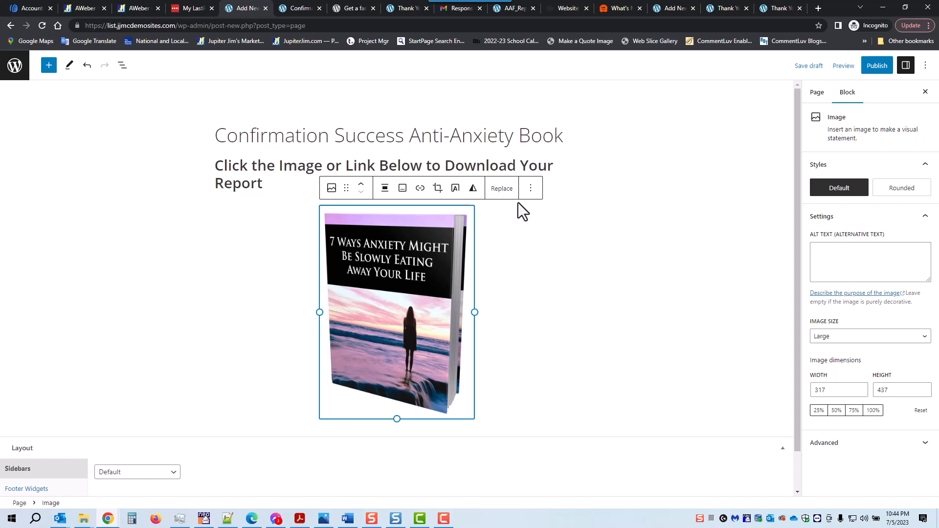
left_click(531, 189)
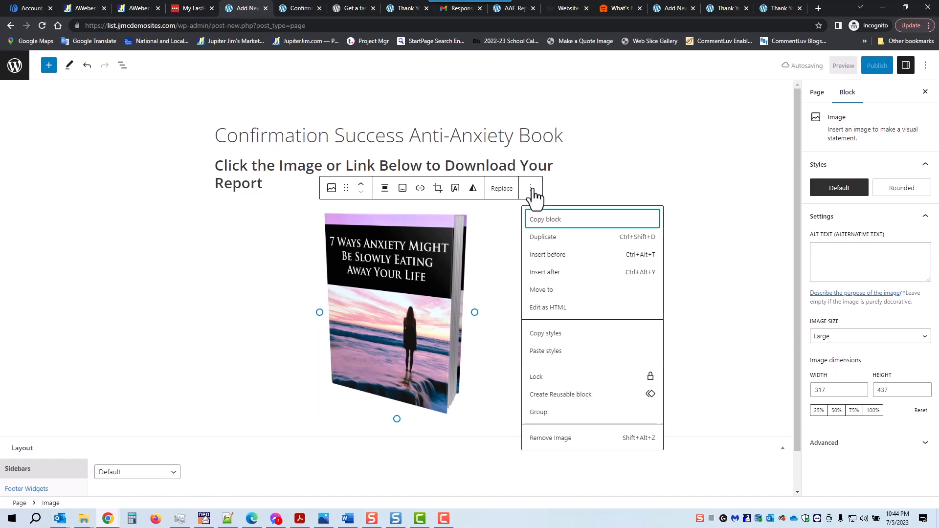
Add a heading block after the image reading 'Click Here to Download Your Free Book'.
left_click(545, 272)
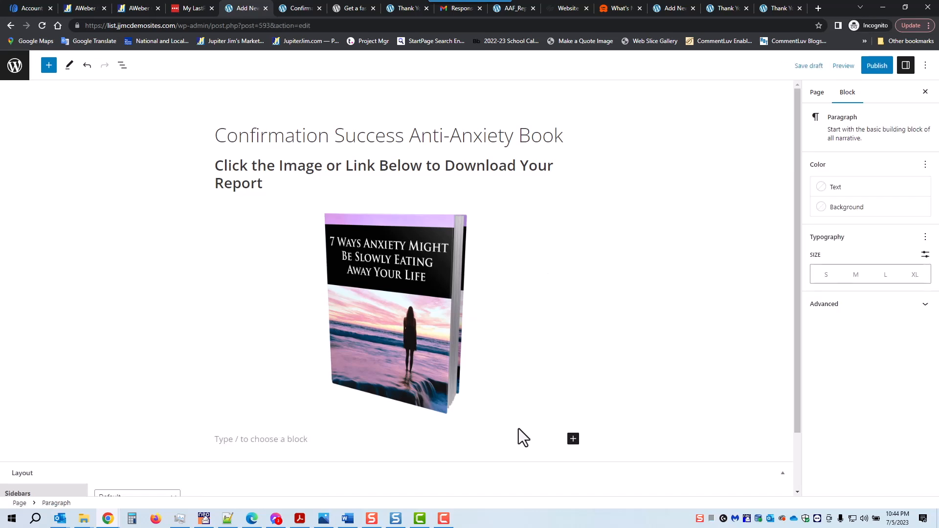
left_click(572, 440)
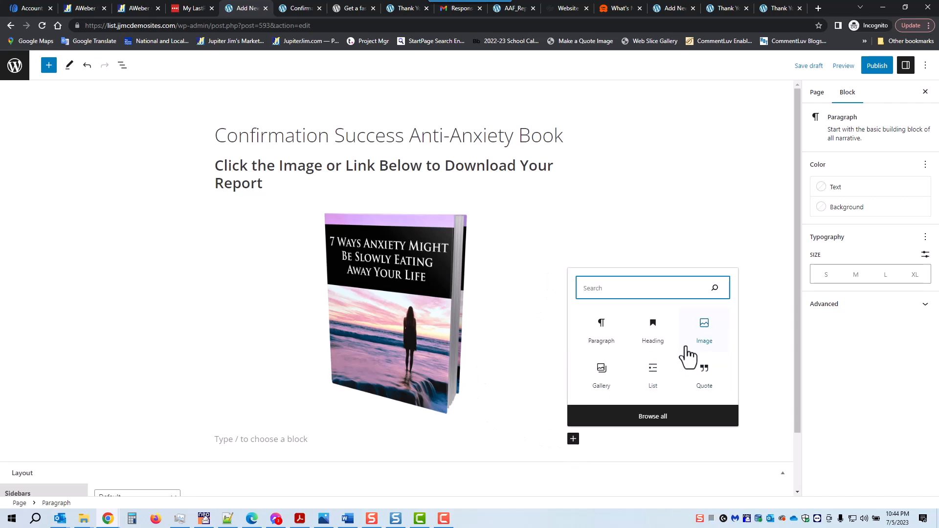
left_click(655, 334)
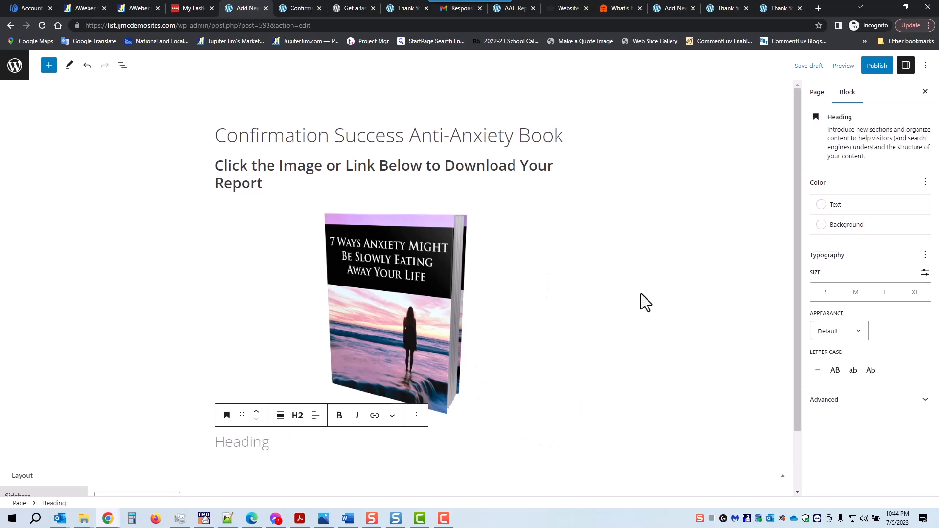
type("Click ")
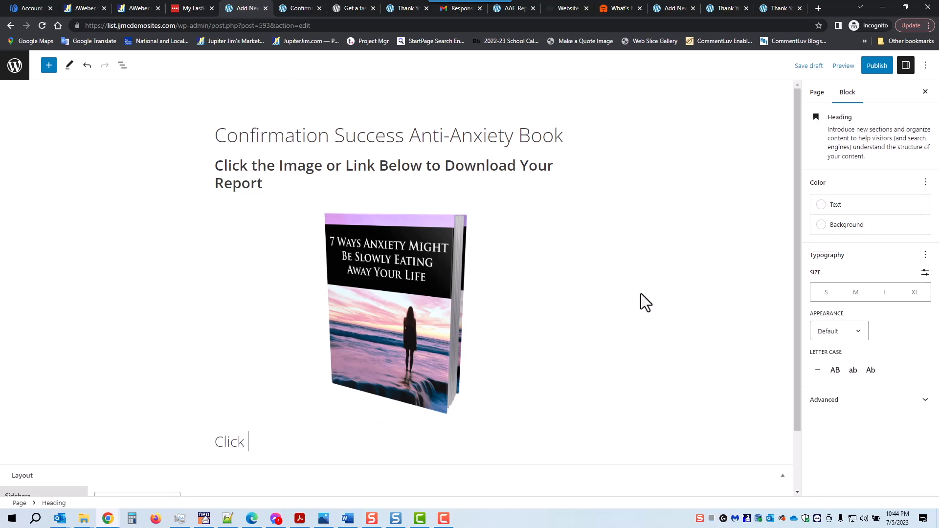
type("Here to Download")
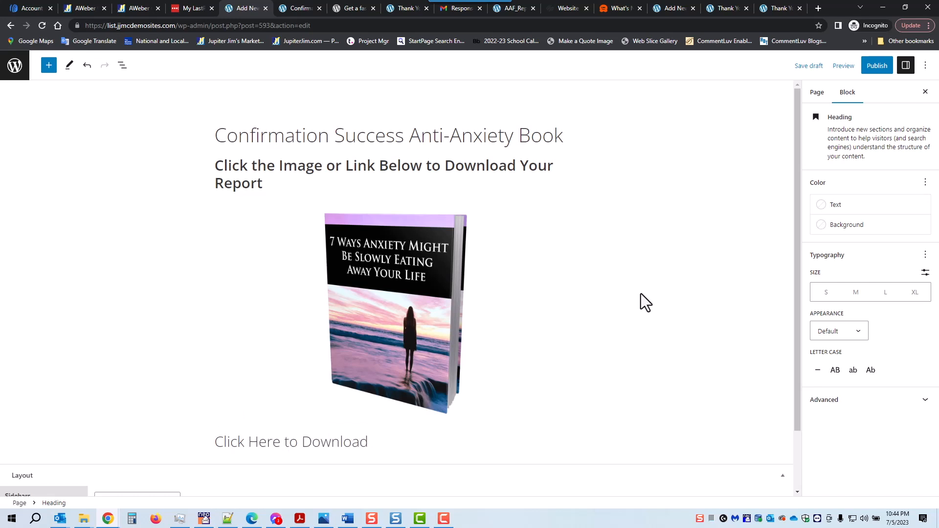
type(" Your Free Book")
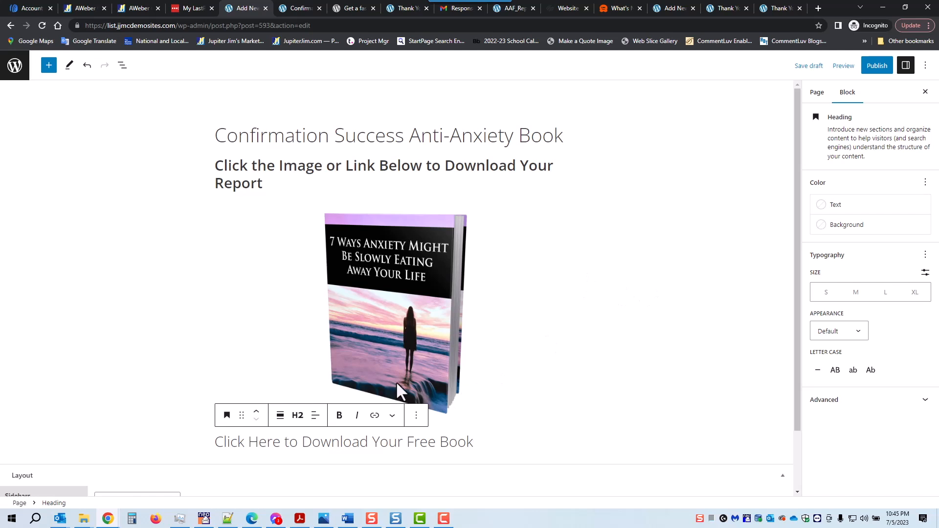
Centre the new heading's text and make it bold.
left_click(313, 416)
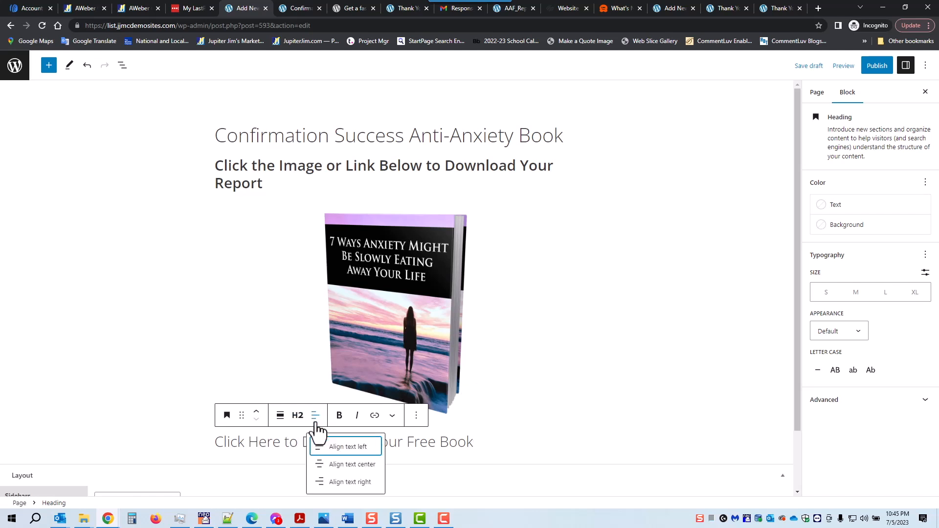
left_click(331, 463)
triple_click(377, 442)
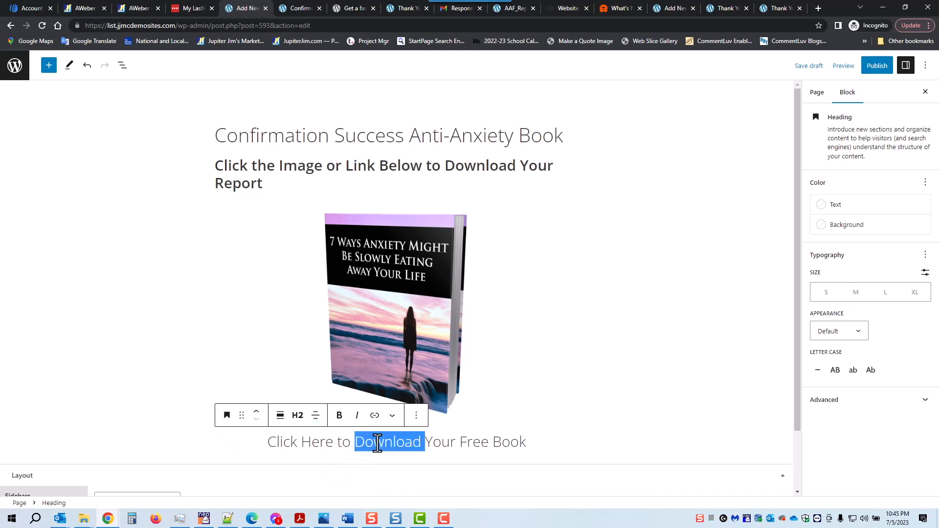
left_click(340, 416)
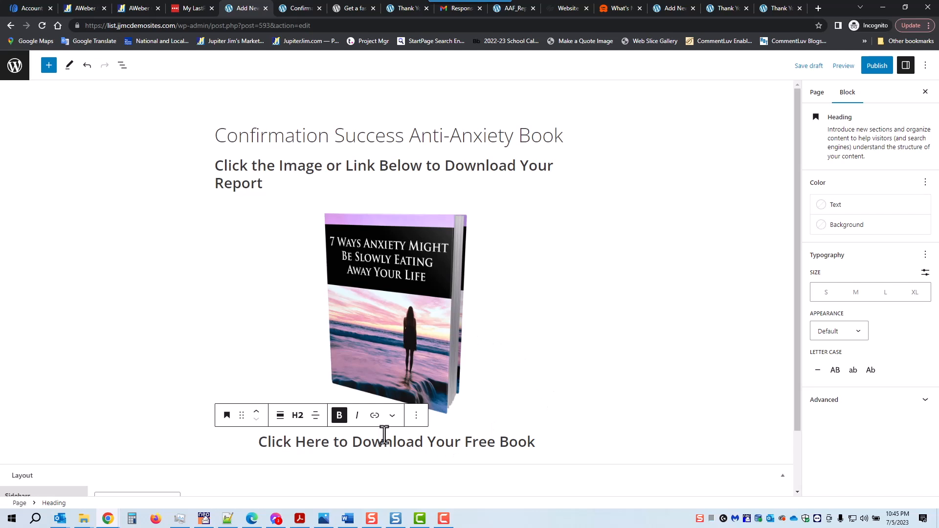
triple_click(365, 446)
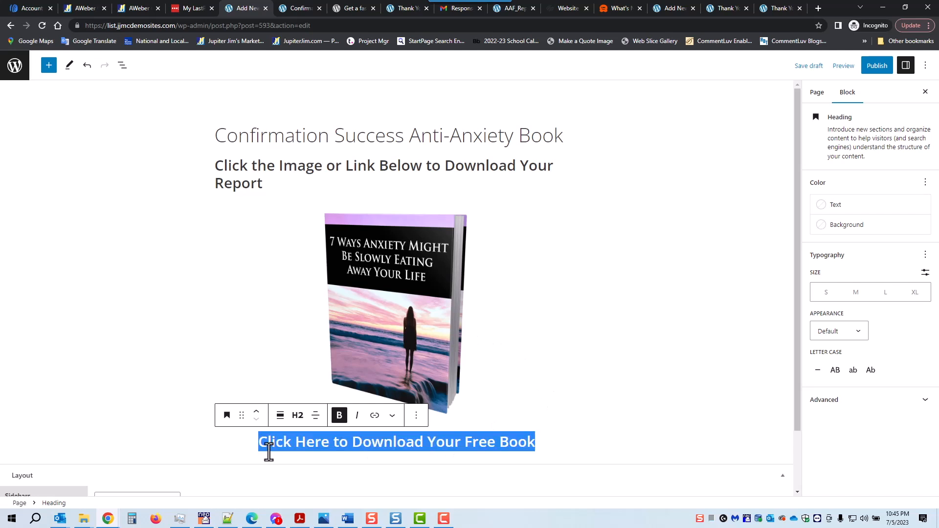
left_click(375, 416)
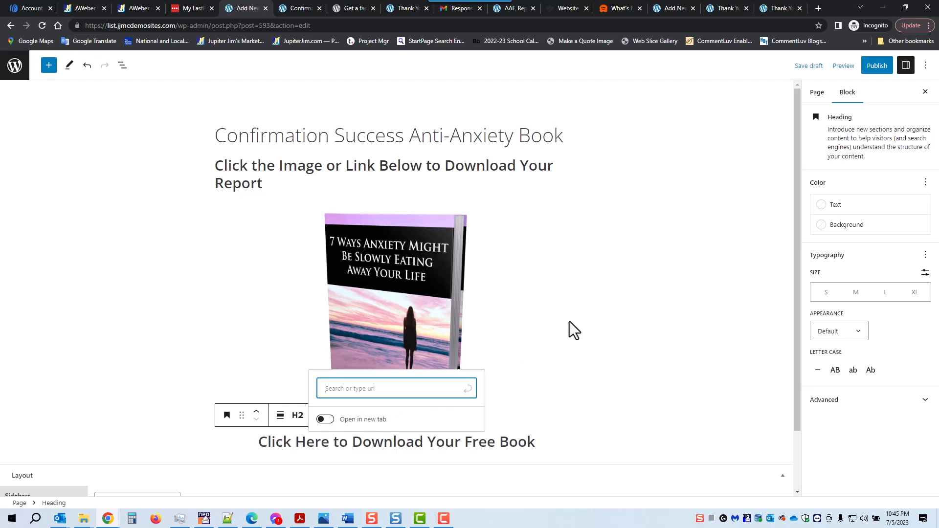
Set the heading link aside and return to the site's Pages list from the Thank You editor.
key("Escape")
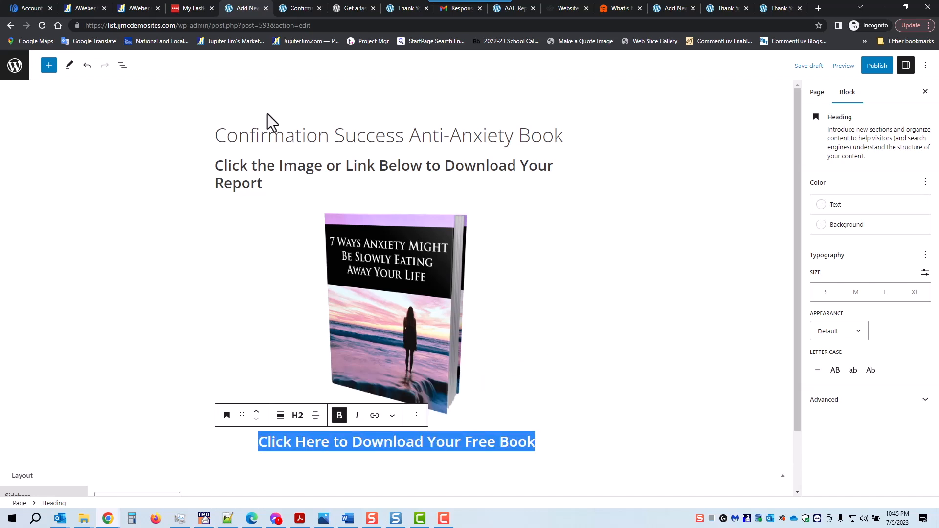
mouse_move(292, 9)
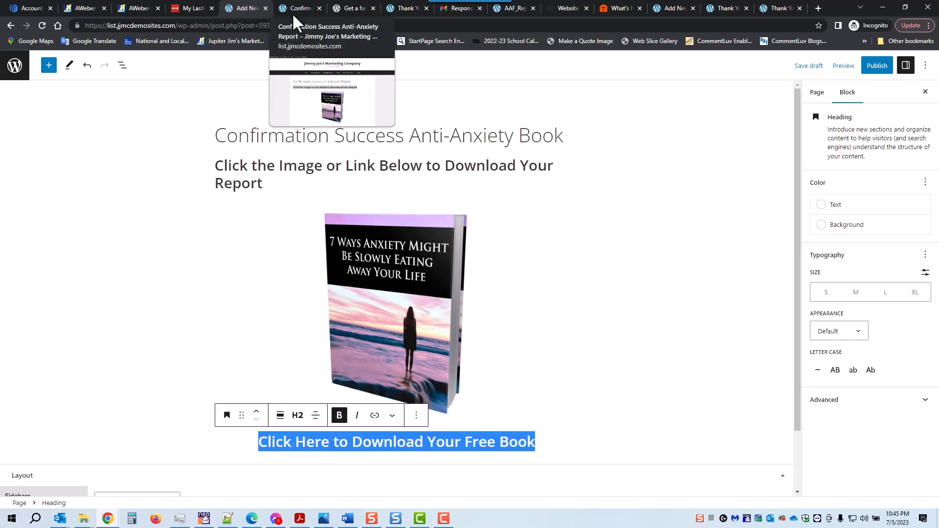
left_click(724, 9)
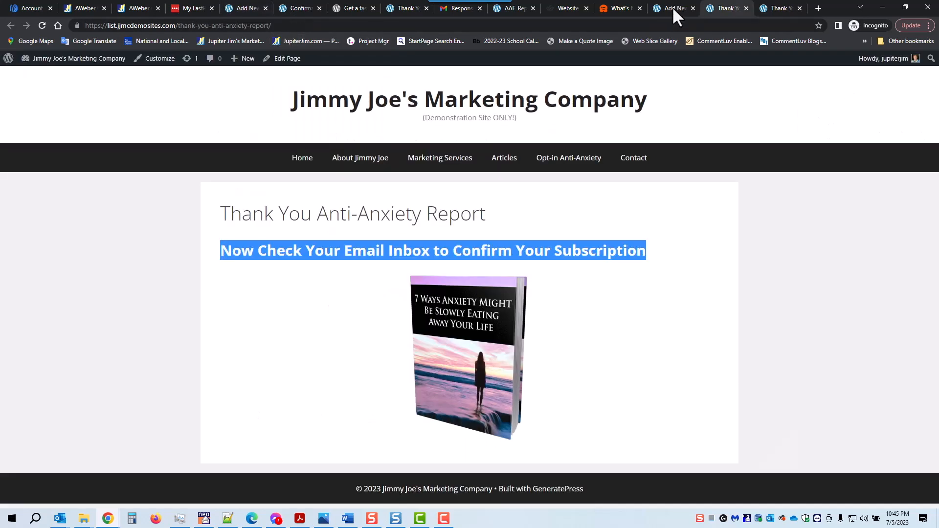
left_click(674, 10)
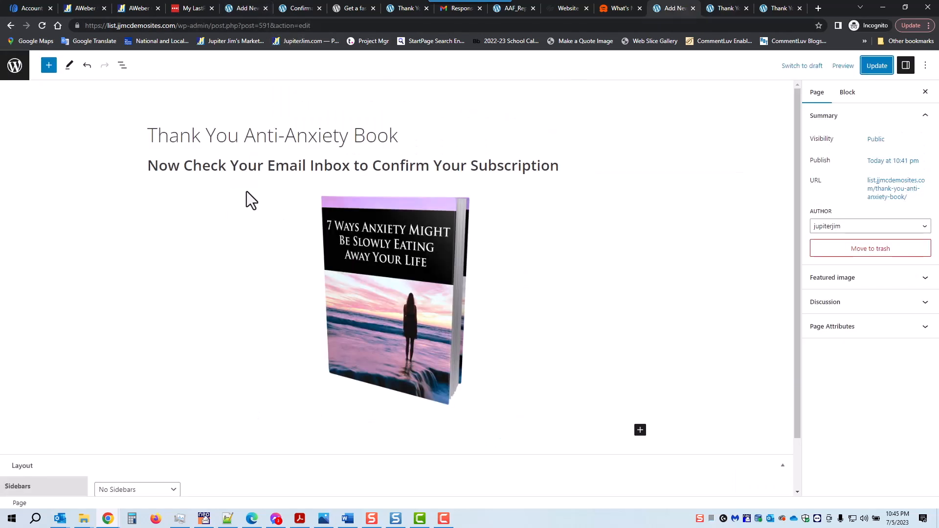
left_click(15, 69)
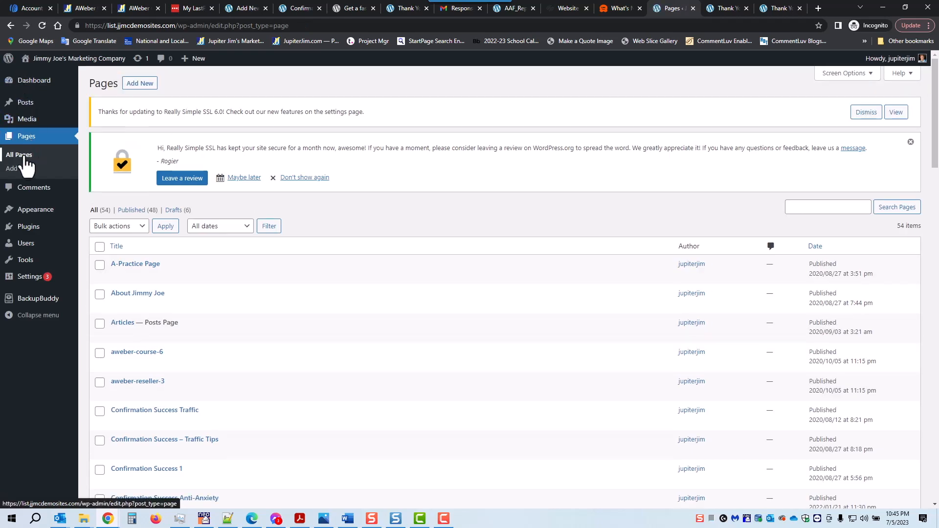
Copy the file URL of AAF_Report.pdf from the Media Library.
mouse_move(25, 121)
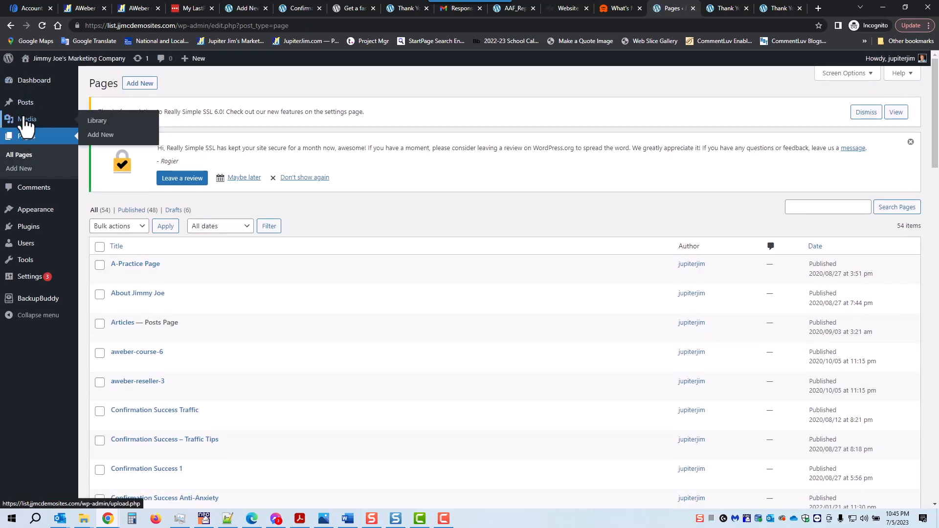
left_click(96, 128)
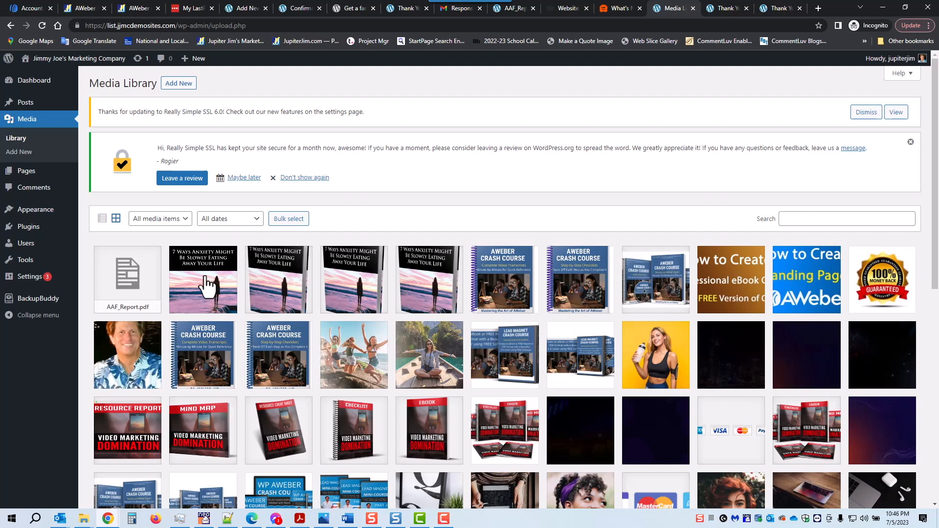
left_click(125, 293)
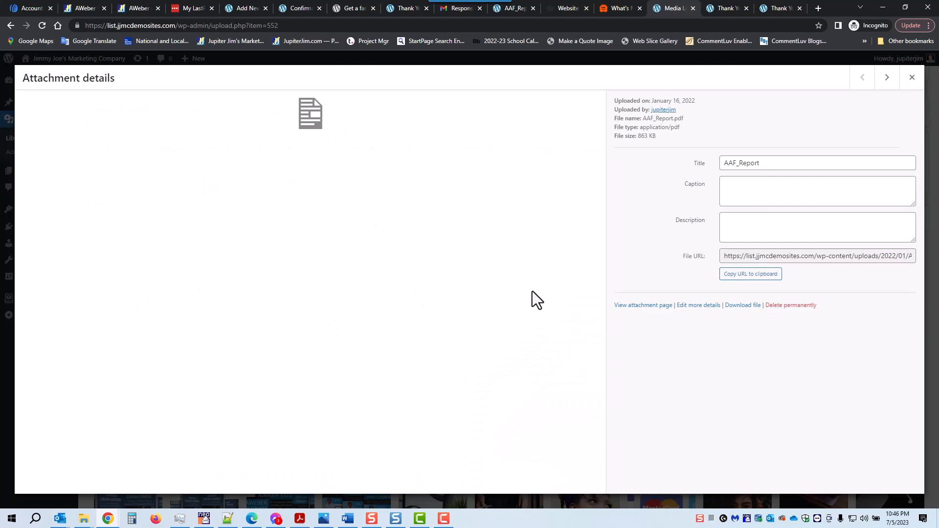
left_click(752, 276)
left_click(818, 8)
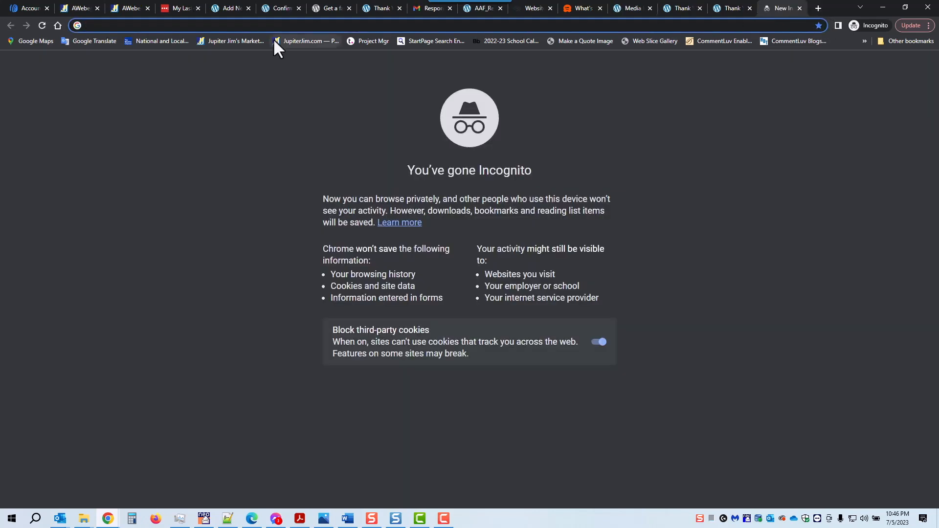
key("ctrl+v")
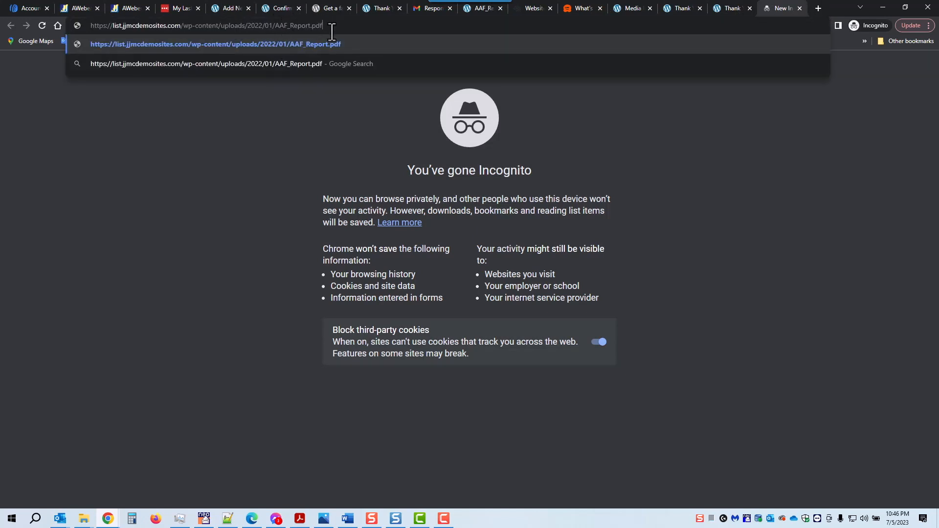
key("Return")
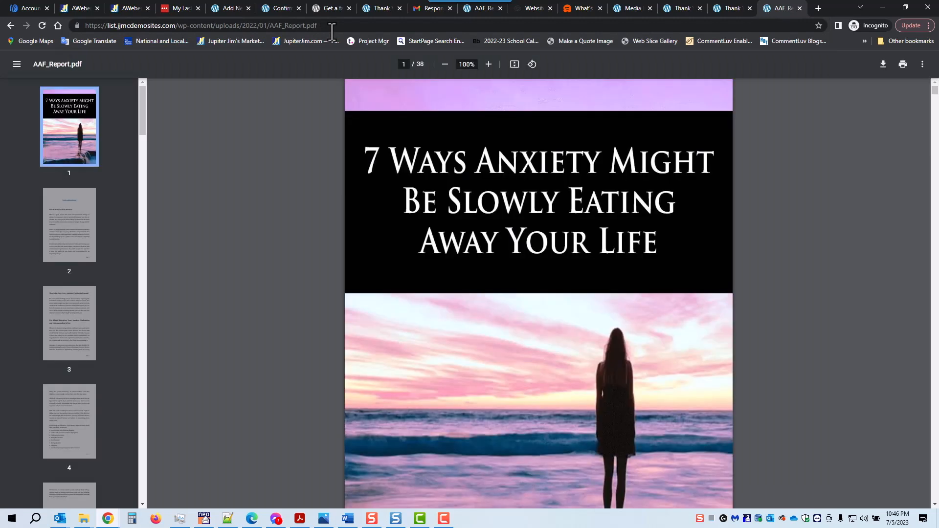
left_click(799, 8)
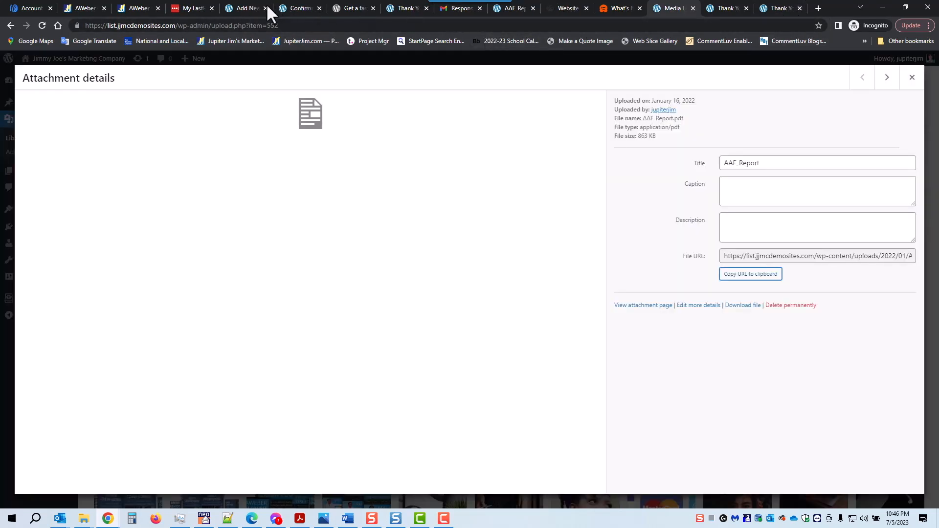
Link the 'Click Here to Download Your Free Book' heading to the pasted AAF_Report.pdf URL.
left_click(242, 8)
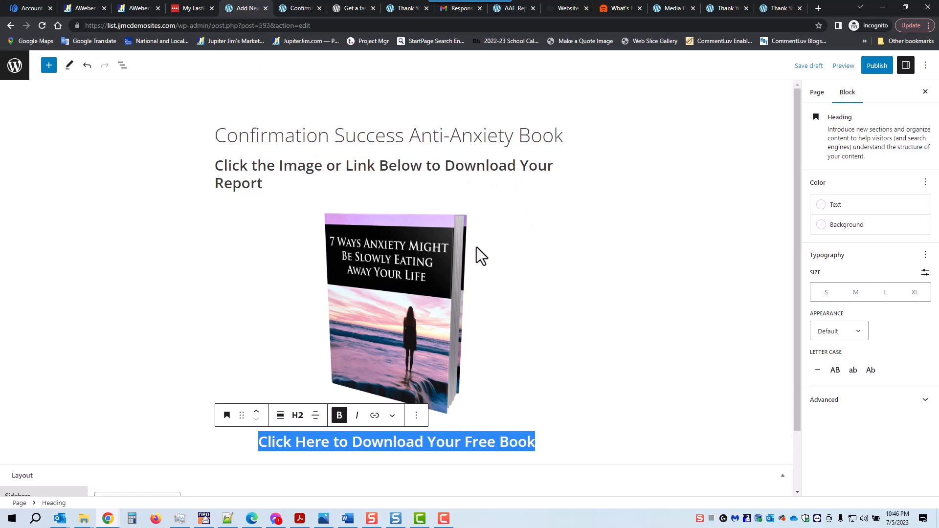
left_click(374, 416)
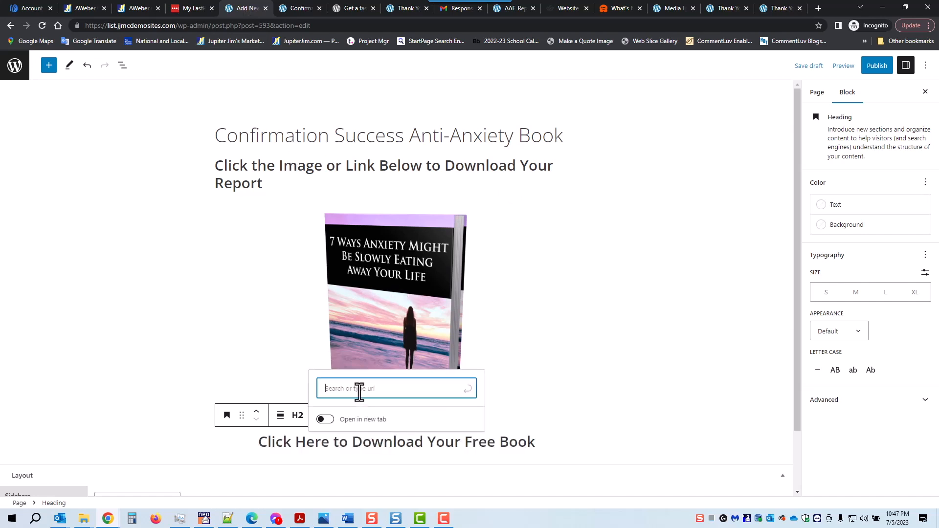
key("ctrl+v")
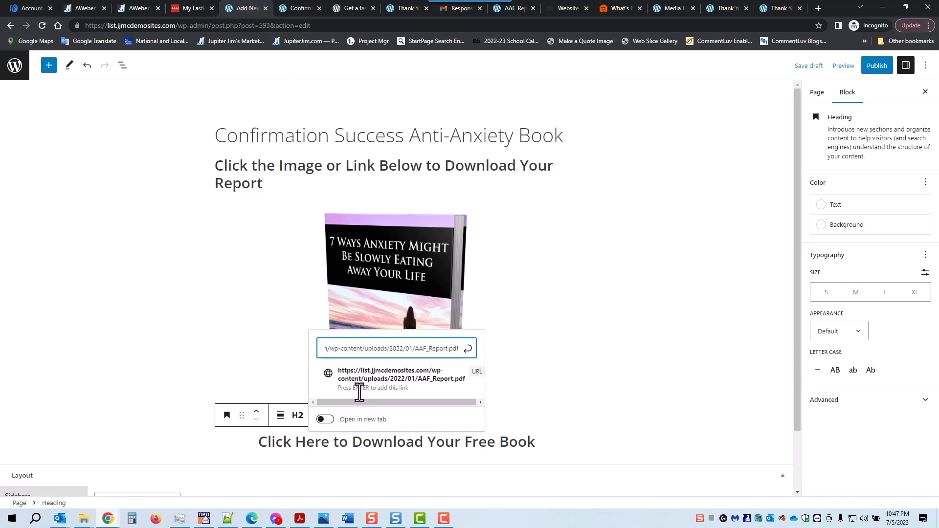
left_click(467, 356)
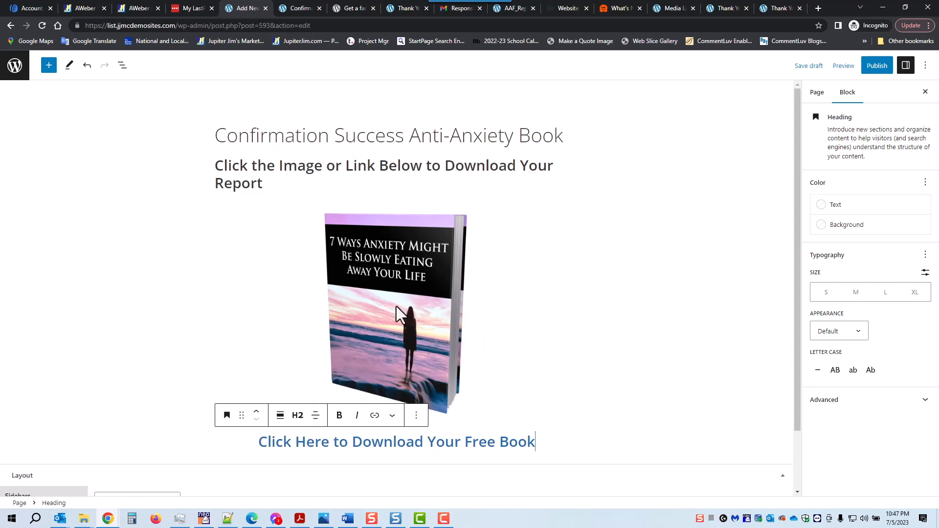
left_click(397, 287)
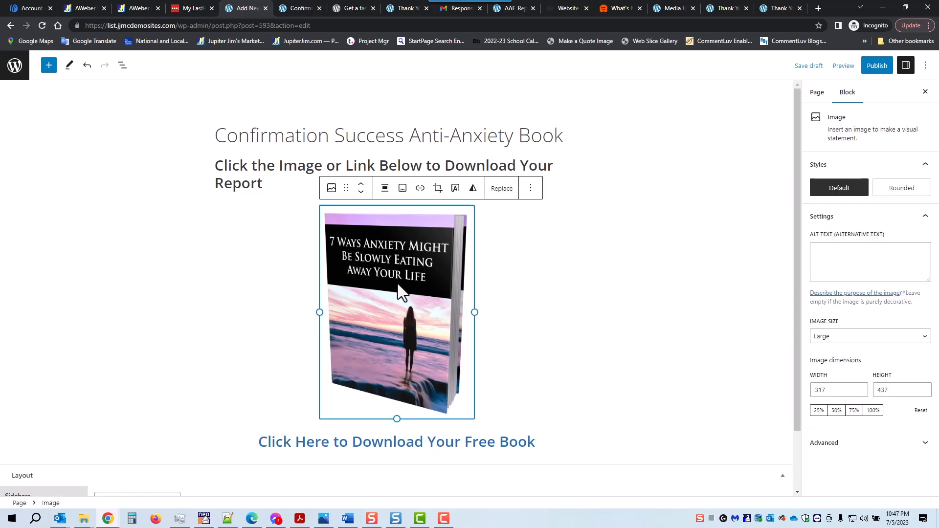
Give the book cover image the same AAF_Report.pdf link.
left_click(420, 188)
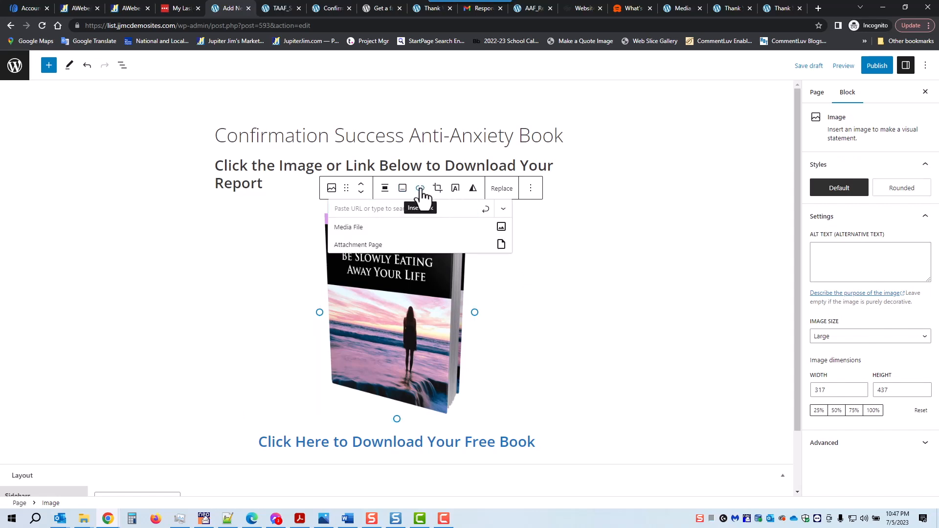
left_click(407, 208)
key("ctrl+v")
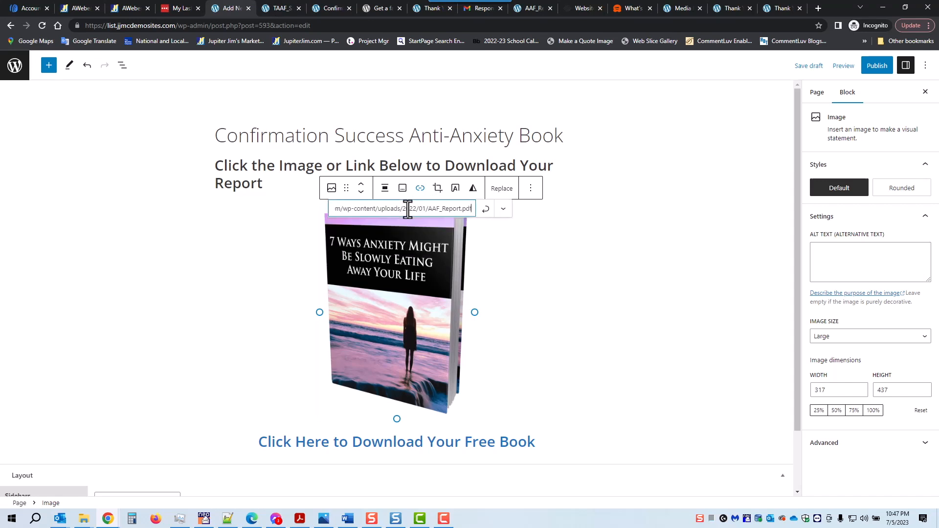
left_click(487, 211)
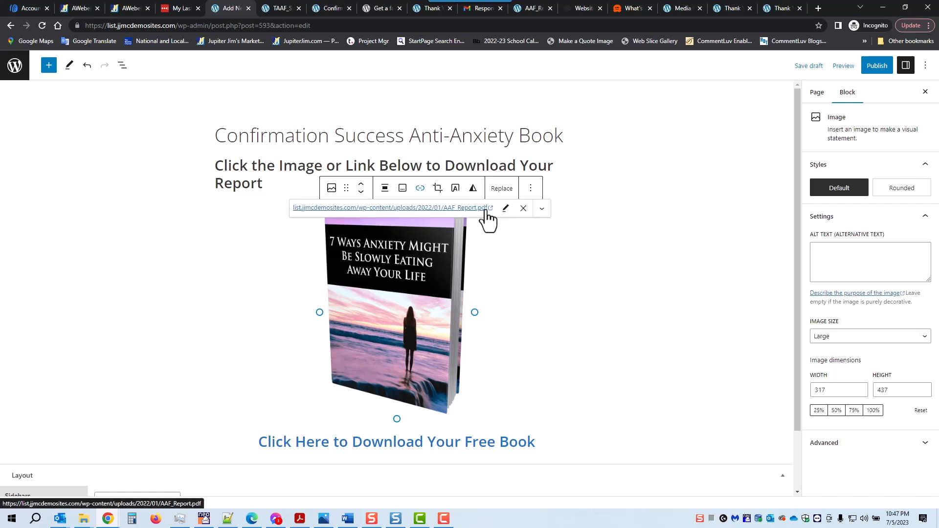
left_click(638, 182)
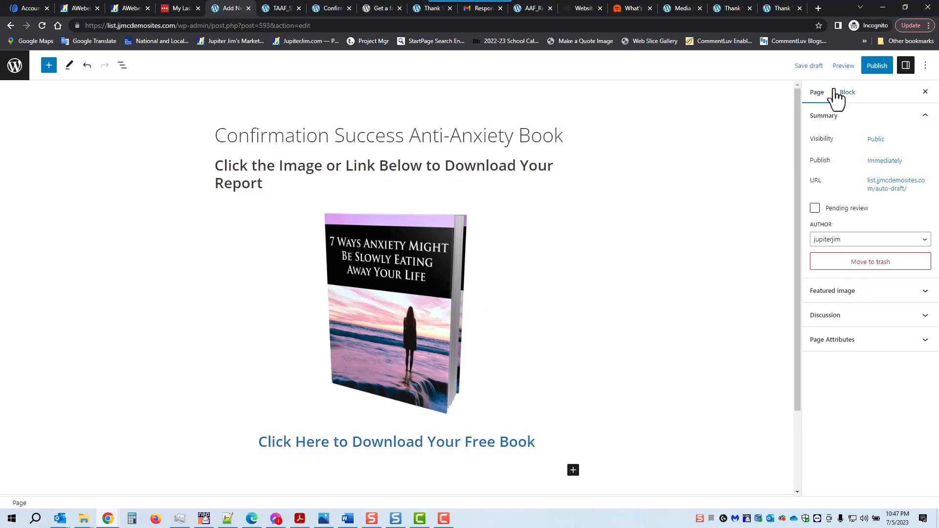
Save the Confirmation Success Anti-Anxiety Book draft, publish it, and view the live page.
left_click(809, 70)
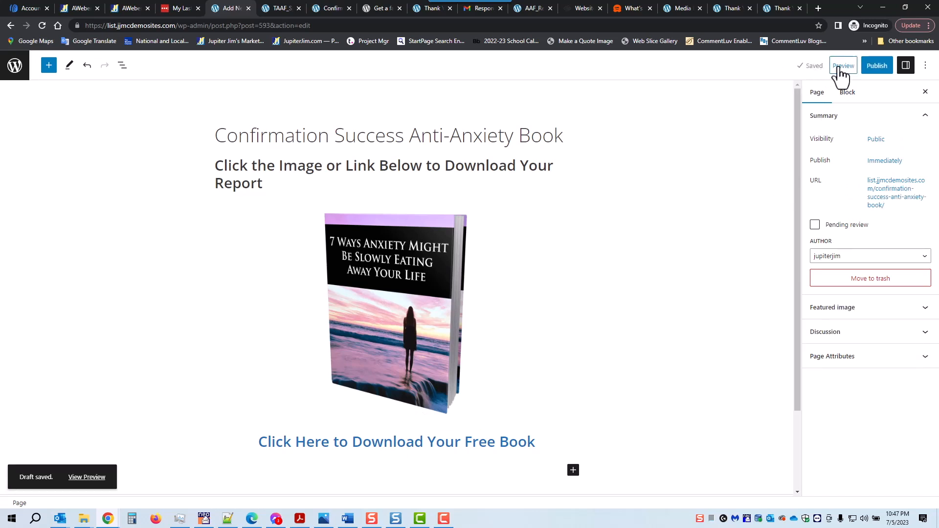
left_click(877, 67)
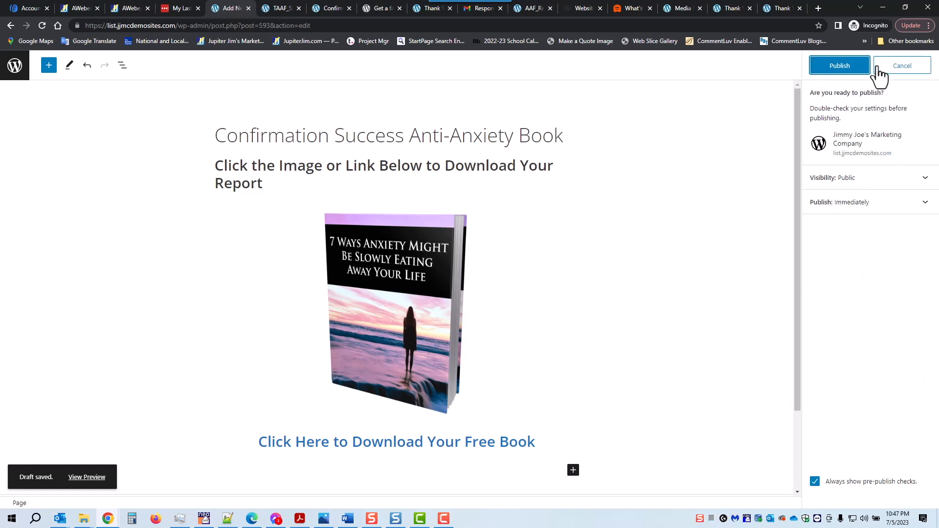
left_click(840, 67)
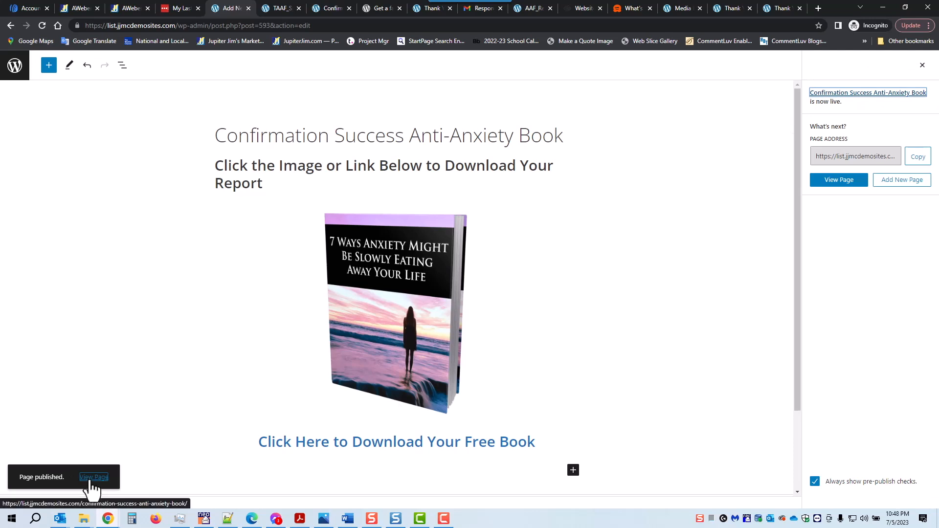
left_click(91, 478)
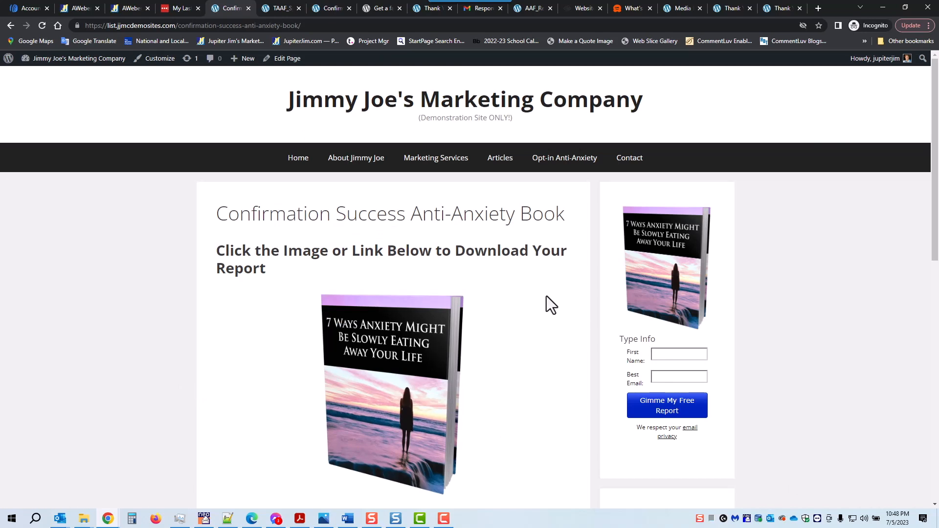
Review the download heading and PDF-linked book cover on the live page, then return to editing it.
scroll(726, 264, "down", 9)
scroll(723, 289, "up", 9)
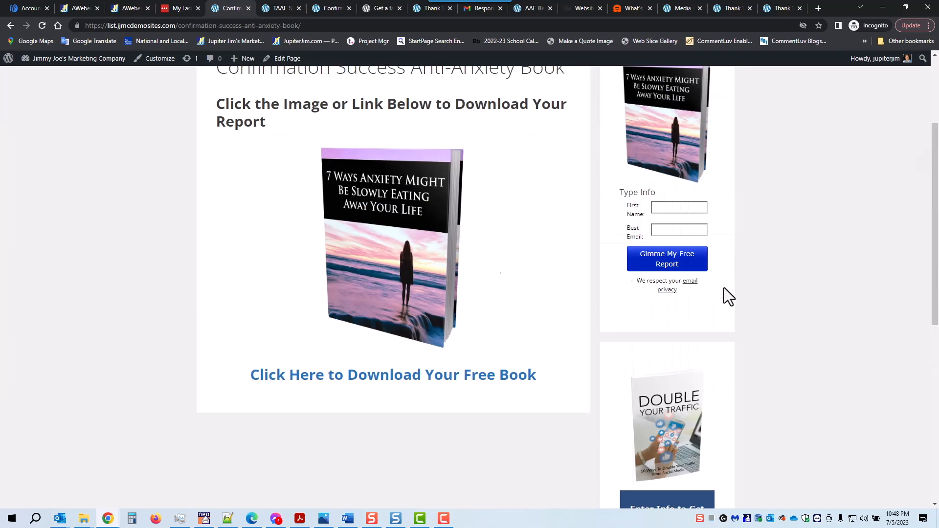
scroll(542, 283, "down", 2)
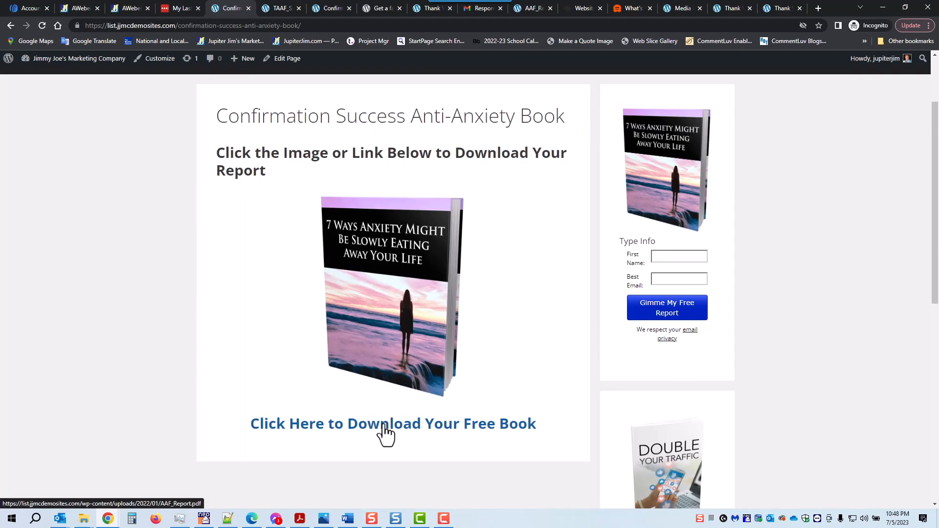
scroll(414, 275, "up", 2)
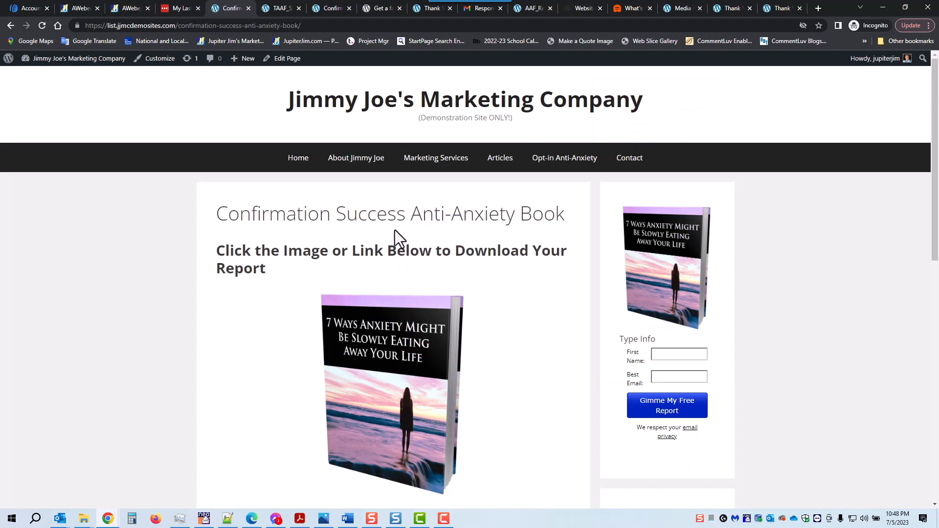
left_click(285, 59)
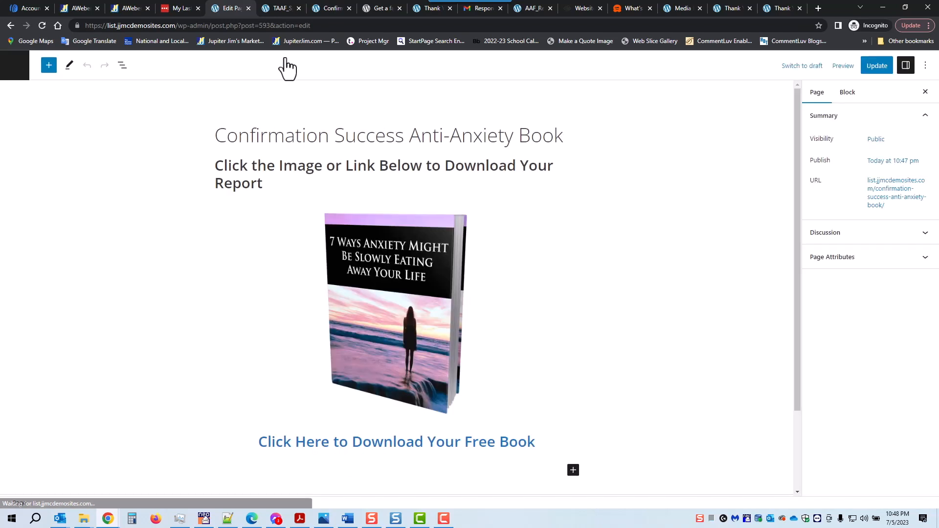
Set the page layout's Sidebars to No Sidebars, update the page, and view it live.
scroll(315, 311, "down", 2)
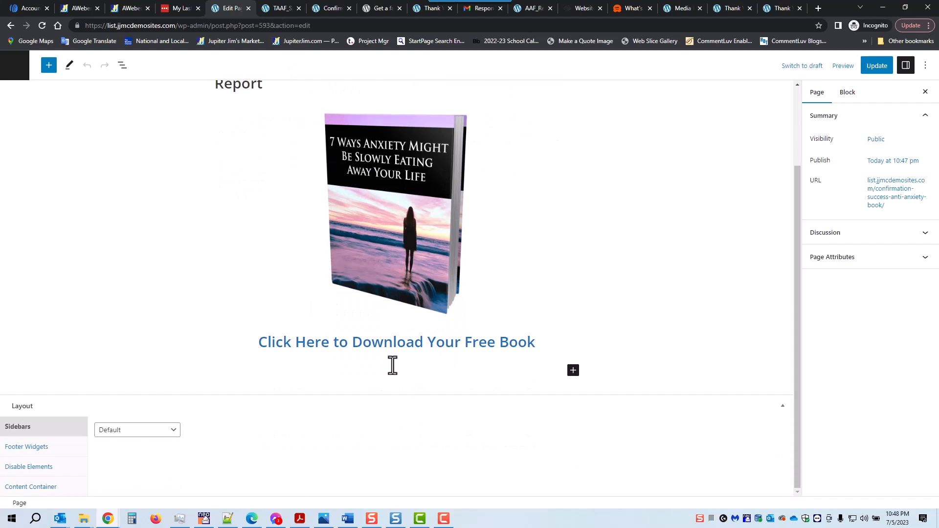
left_click(162, 431)
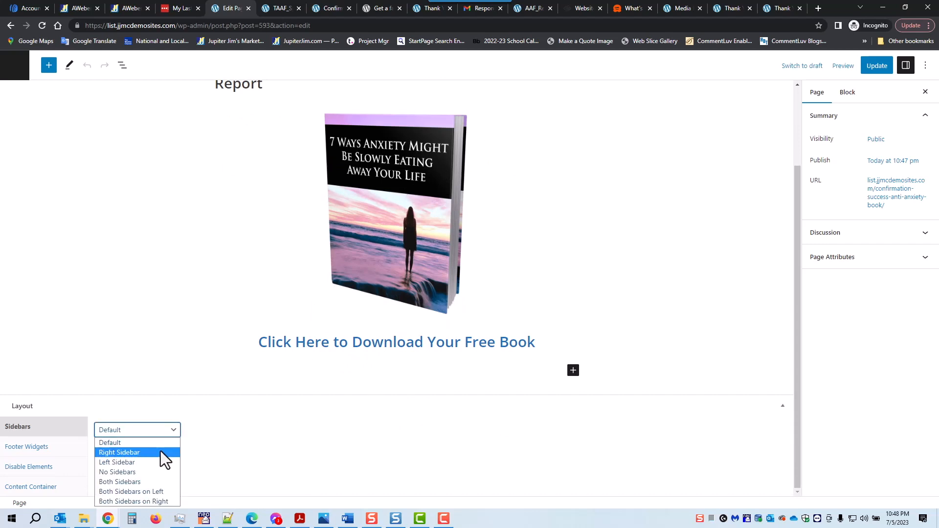
left_click(160, 473)
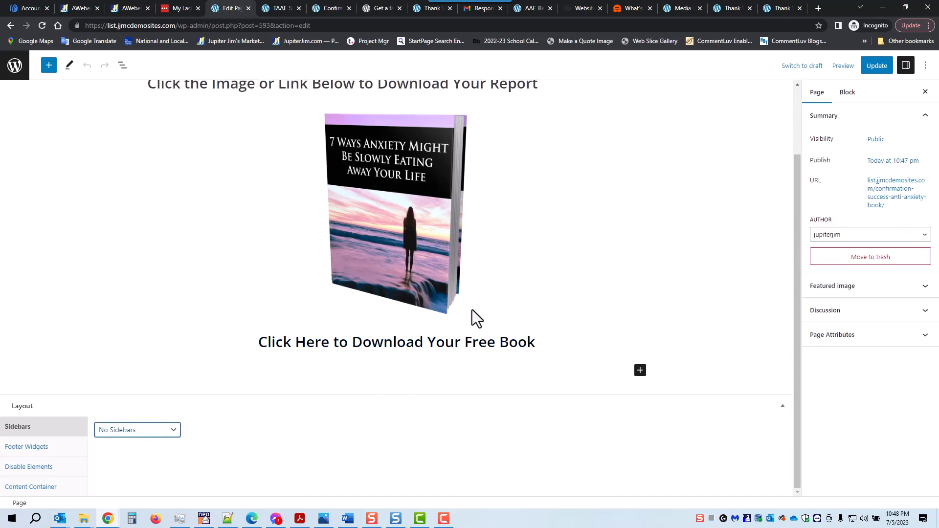
left_click(880, 68)
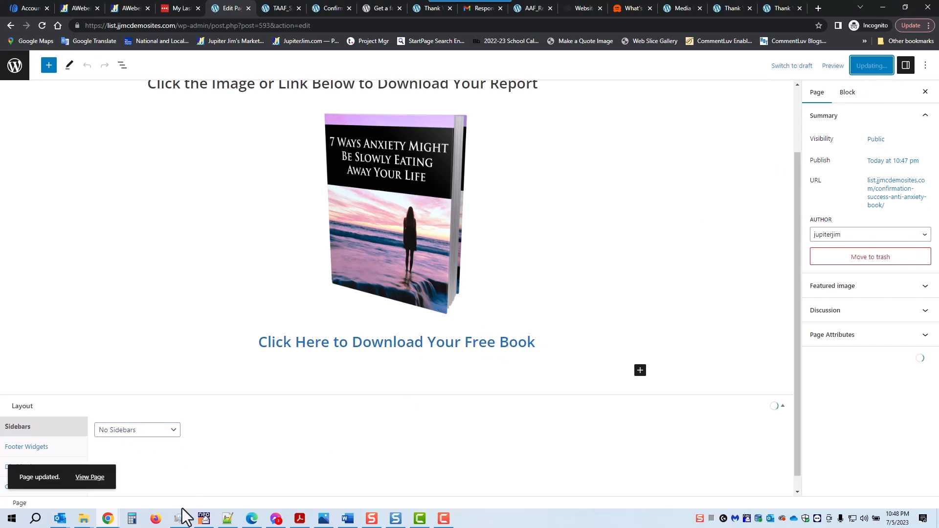
left_click(90, 484)
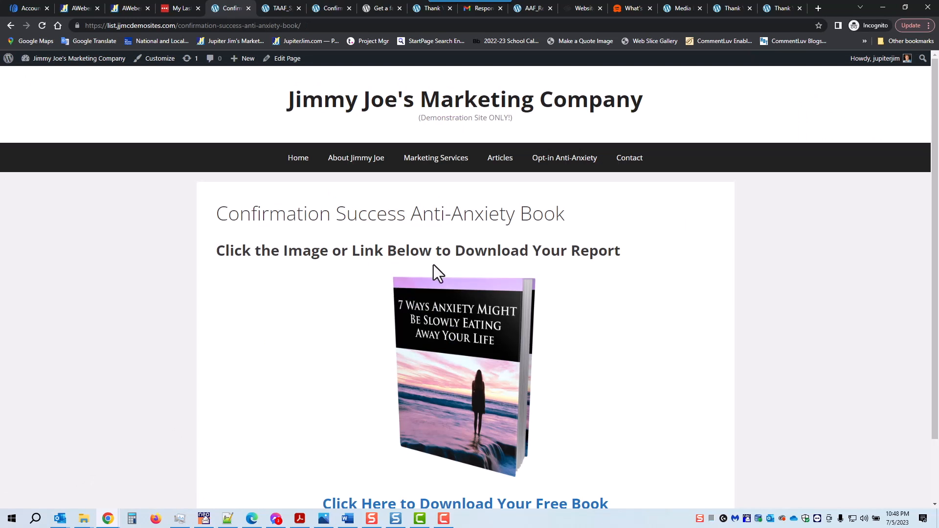
Confirm the book cover opens the 38-page AAF_Report.pdf, then bring up the AWeber flow chart image.
scroll(435, 264, "down", 2)
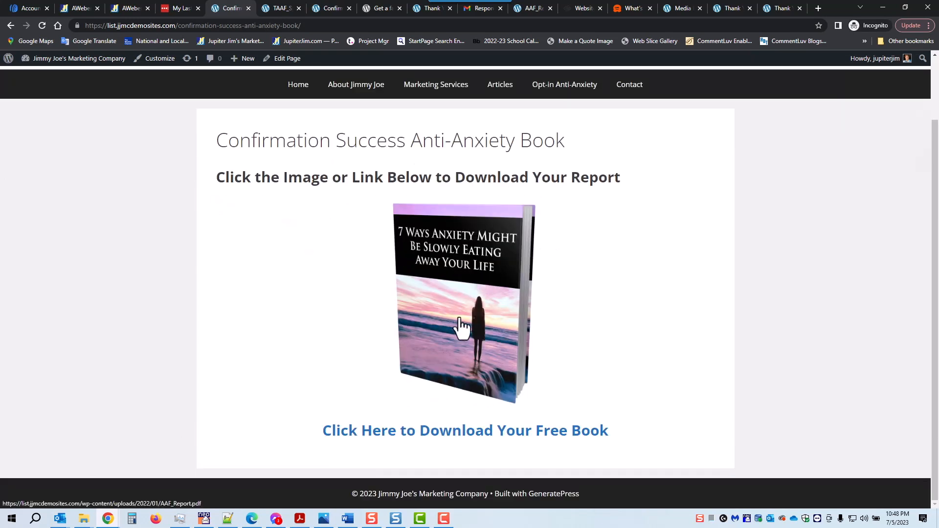
left_click(458, 318)
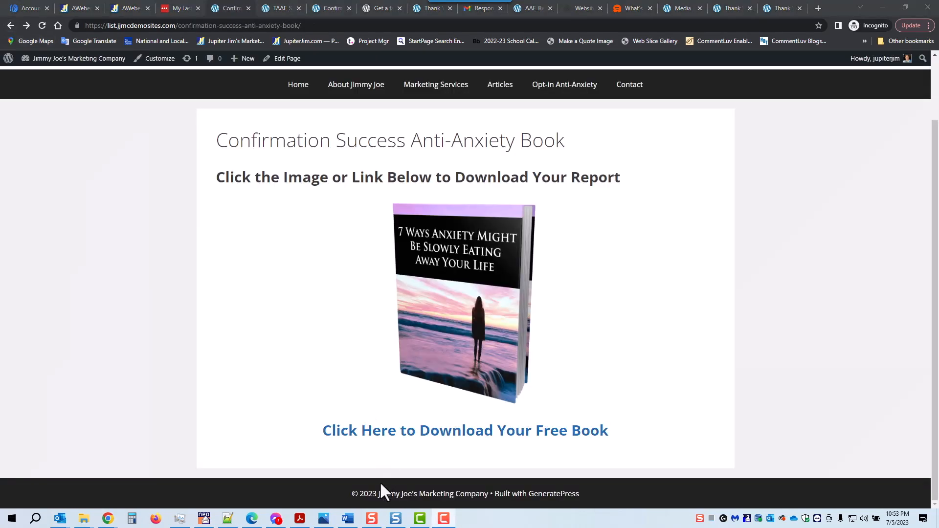
left_click(324, 518)
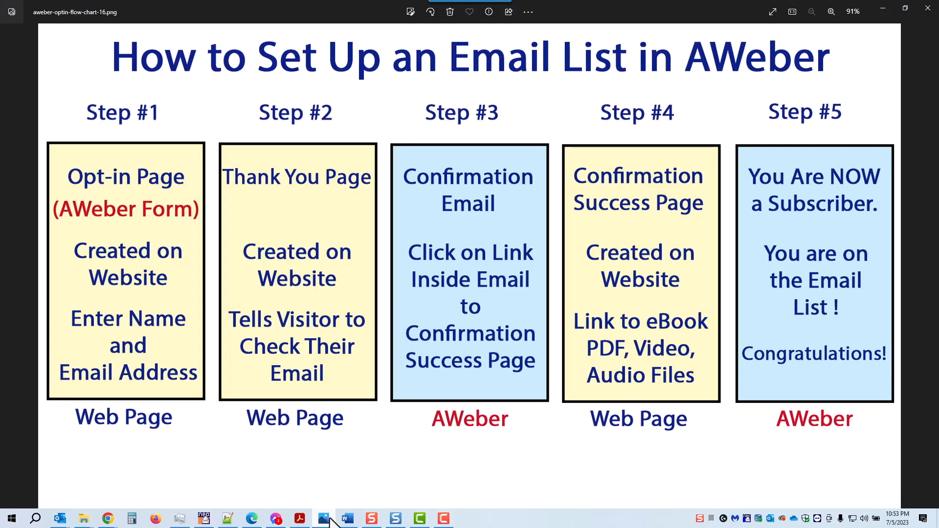
Show the five-step 'How to Set Up an Email List in AWeber' chart full screen in Photos.
left_click(772, 11)
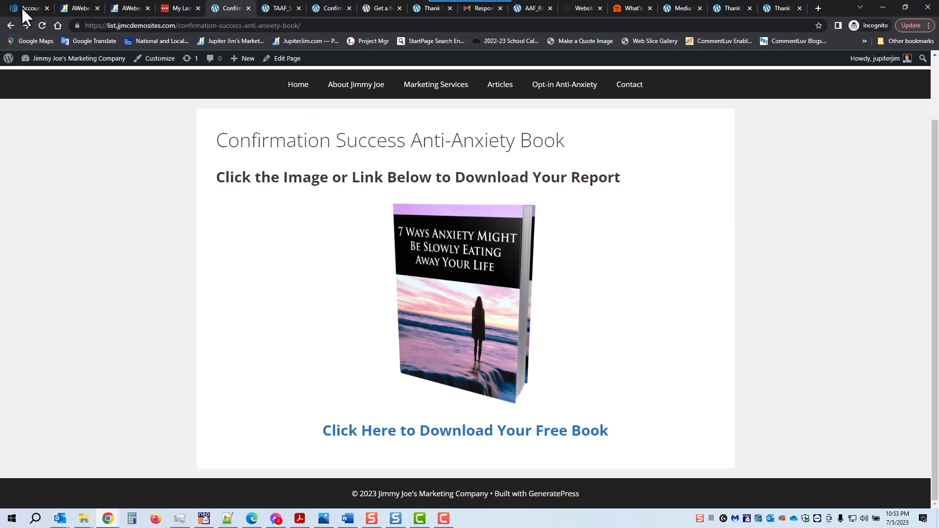
Switch to the AWeber dashboard tab, browse the Quick Menu, and open the list selector.
left_click(22, 7)
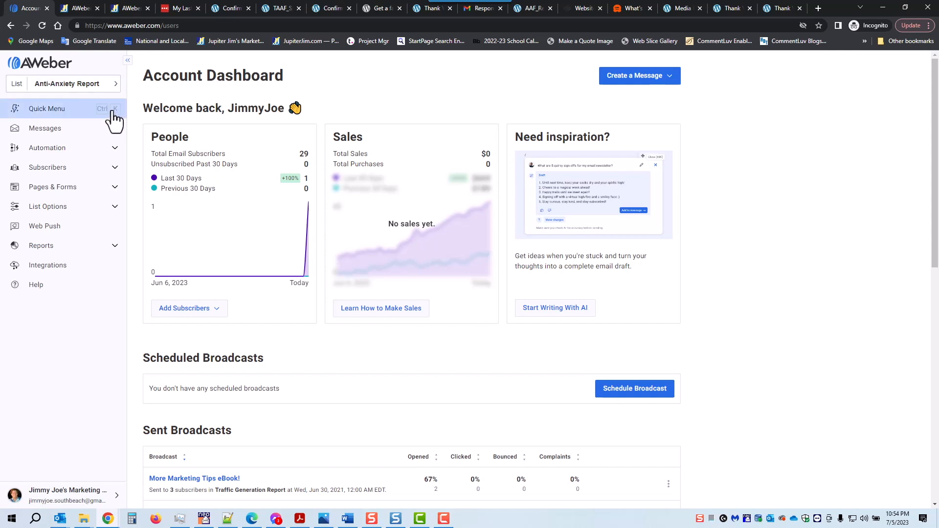
left_click(43, 110)
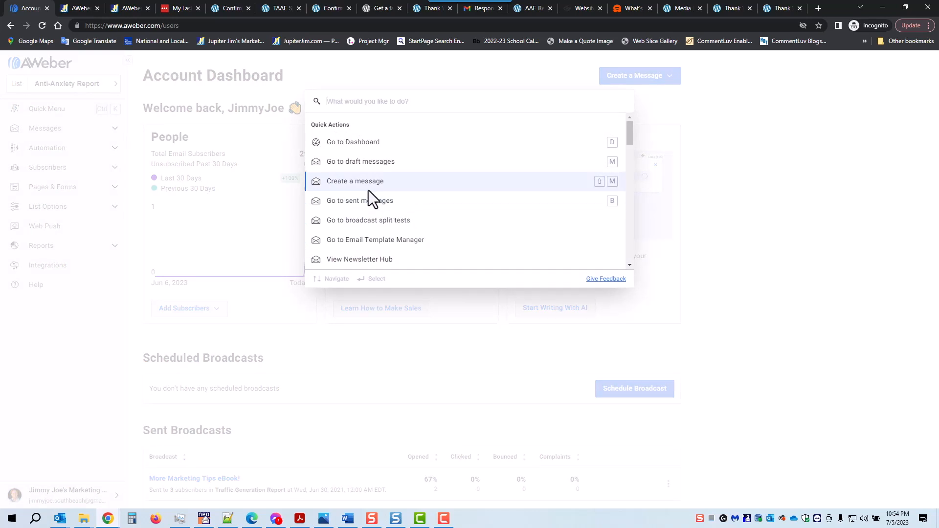
left_click_drag(629, 130, 636, 236)
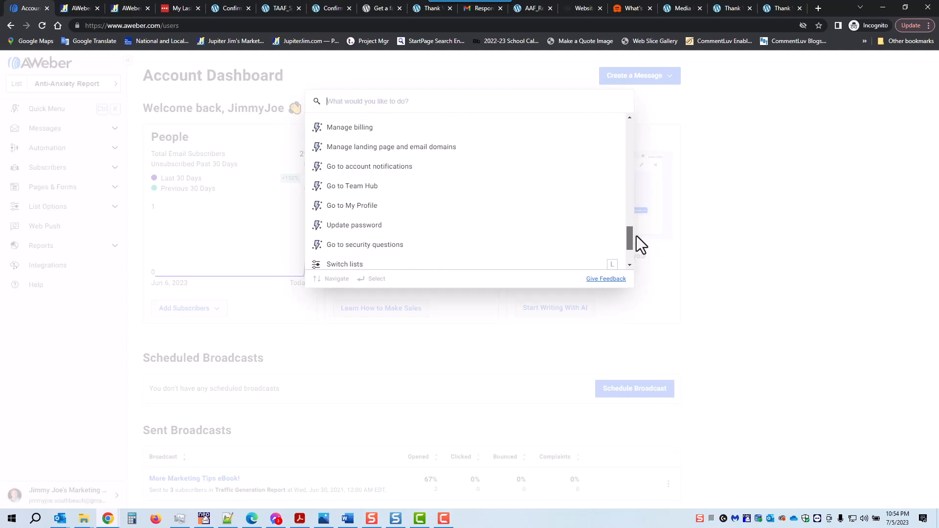
left_click_drag(636, 236, 642, 210)
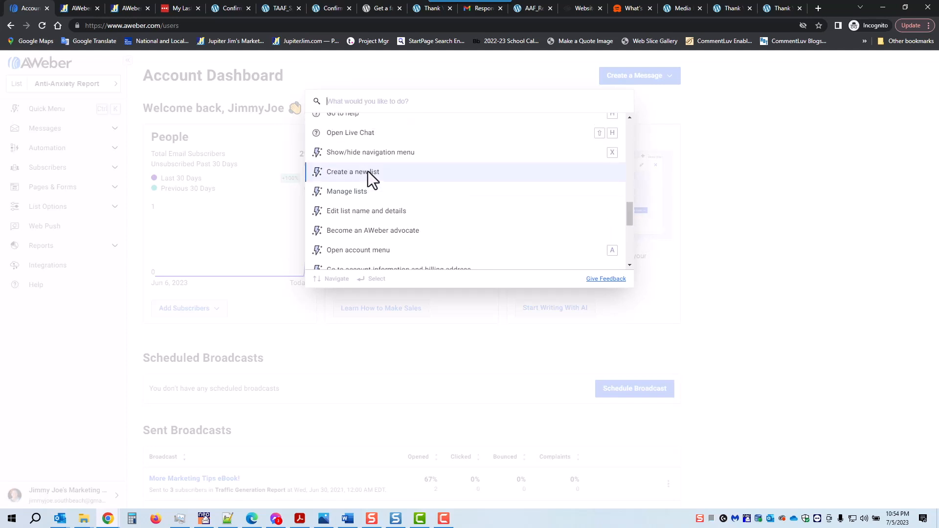
left_click(378, 67)
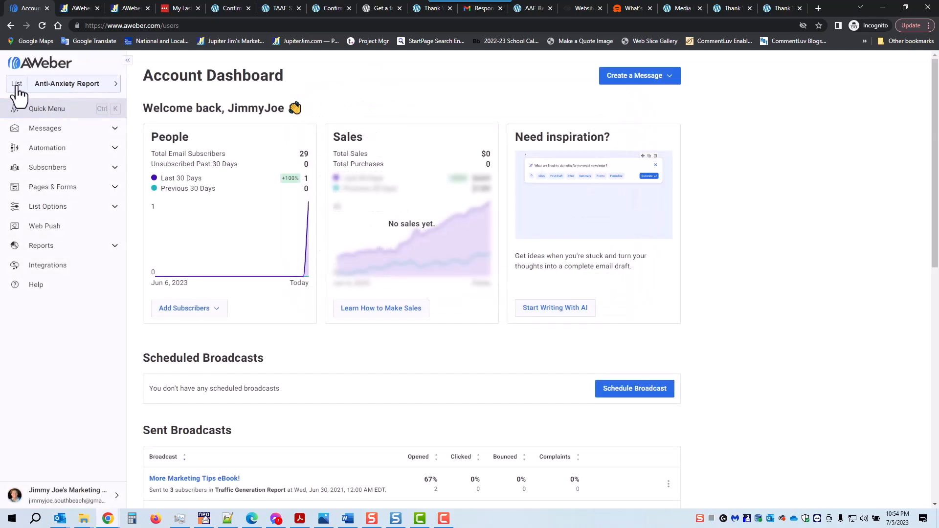
left_click(115, 84)
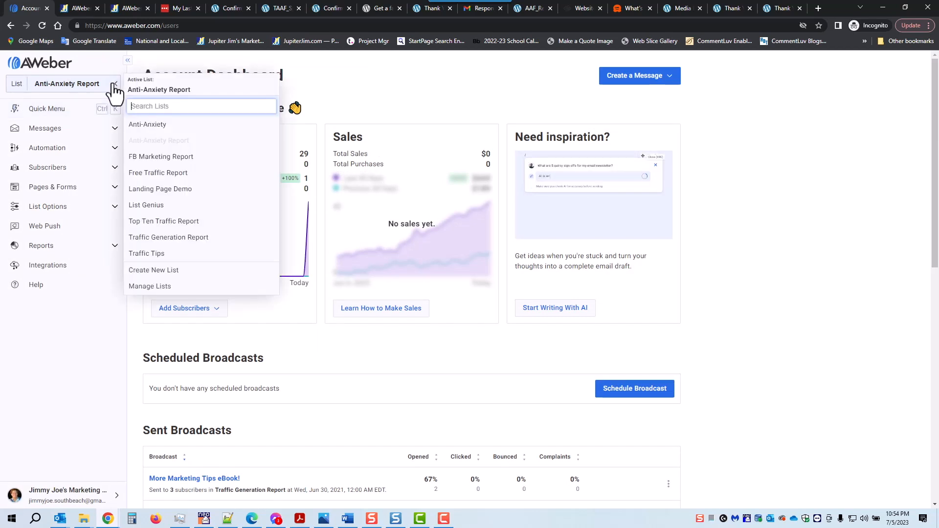
Start a new list, enter the marketing company's name as the business, and advance to the description step.
left_click(165, 271)
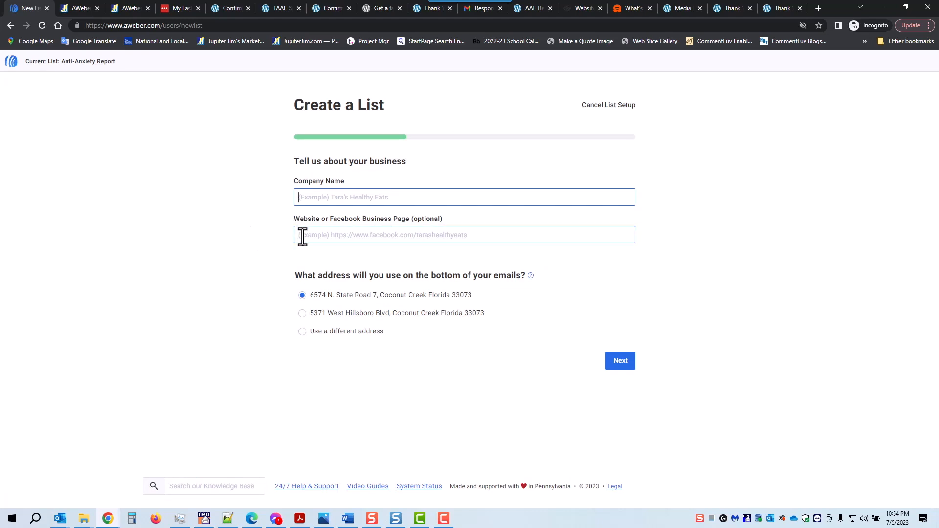
type("Jimmy Joe's Markting")
key("BackSpace")
key("BackSpace")
key("BackSpace")
type("etig")
type("ng")
type(" Company")
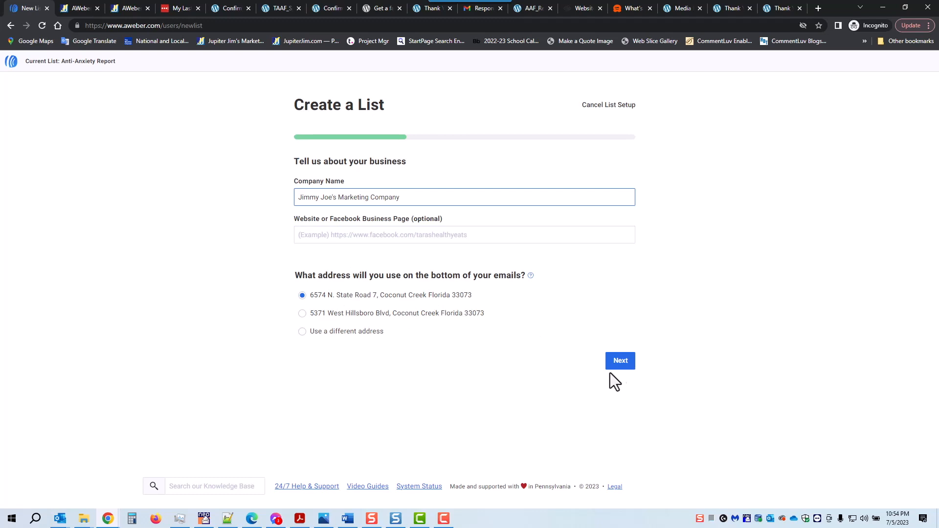
left_click(620, 366)
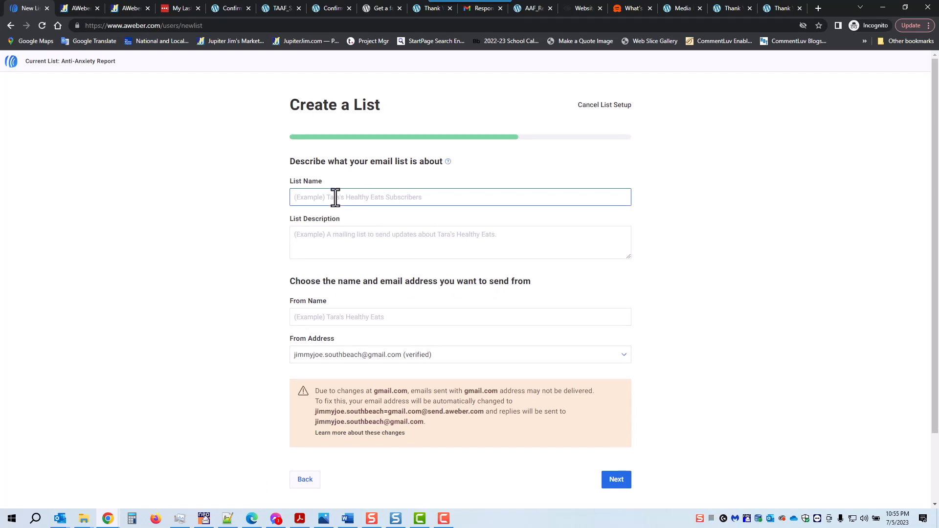
Enter list name 'Anti-Anxiety Book' and description 'Dealing with Anxiety.', then open the From Address choices.
type("Anti-Anxiety Book")
left_click(331, 244)
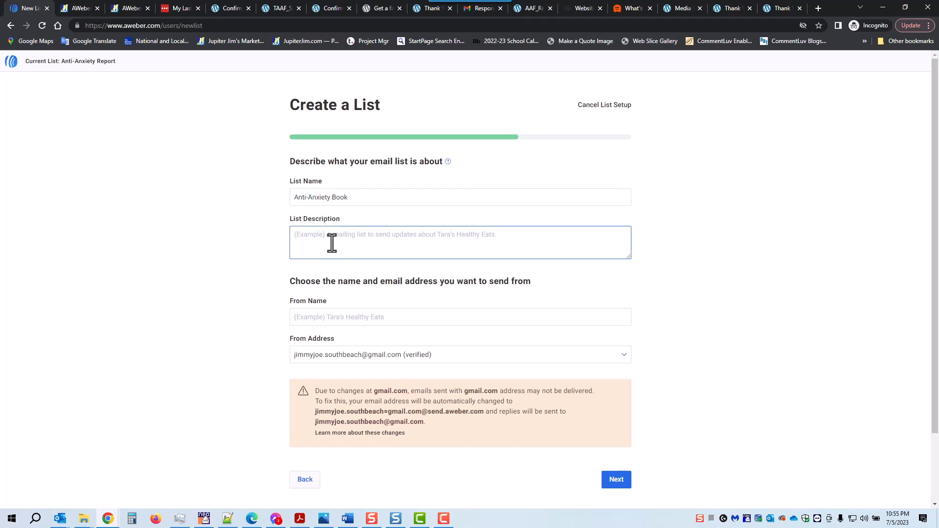
type("Deal")
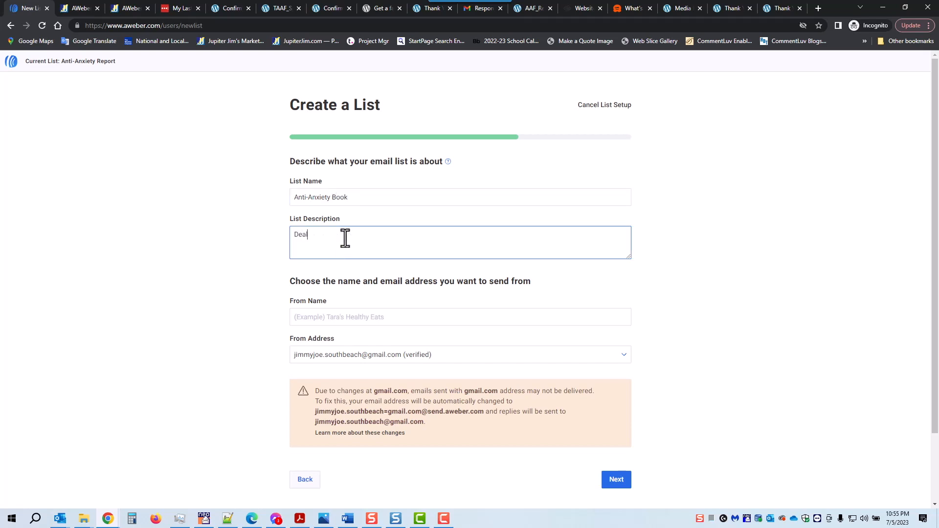
type("ing with Anxiety.")
scroll(667, 255, "down", 2)
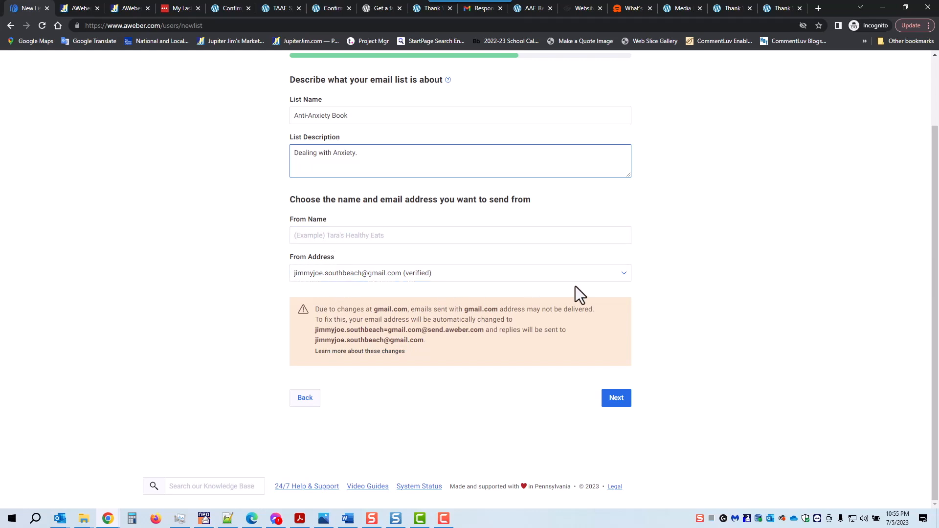
left_click(623, 273)
left_click(623, 274)
left_click(622, 274)
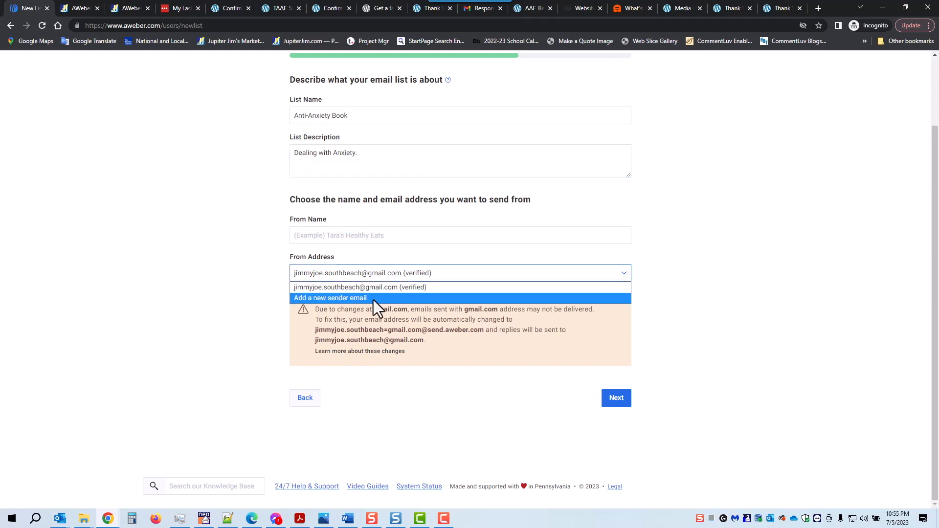
Keep the verified From Address, enter the sender's name in From Name, and continue.
left_click(655, 283)
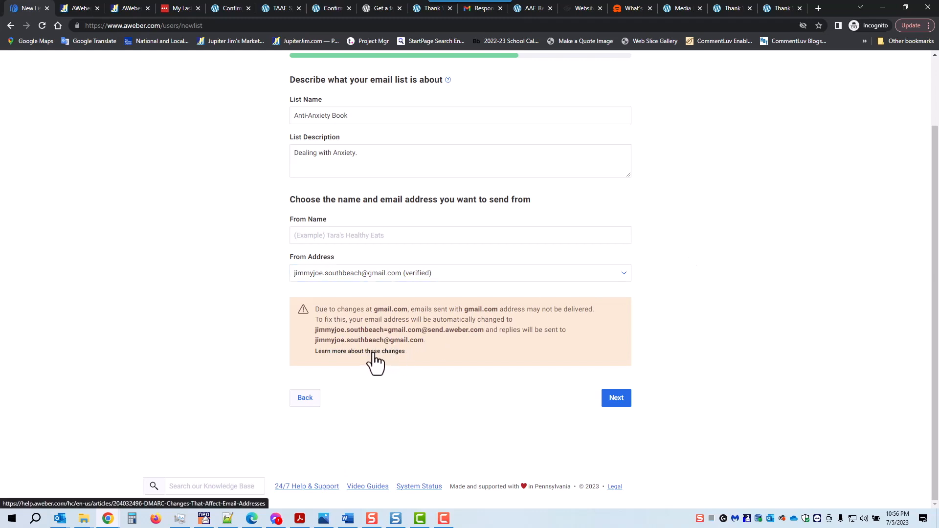
left_click(331, 237)
type("Jimmy Joe")
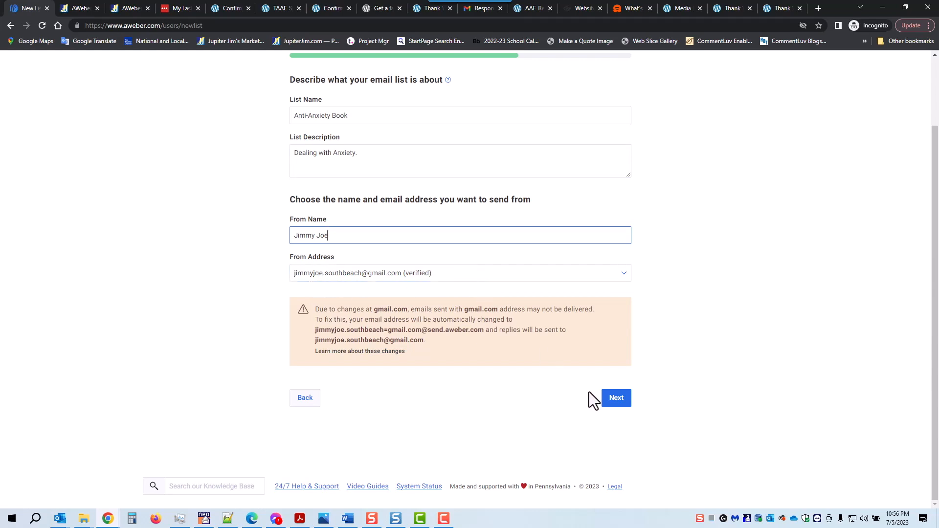
left_click(615, 403)
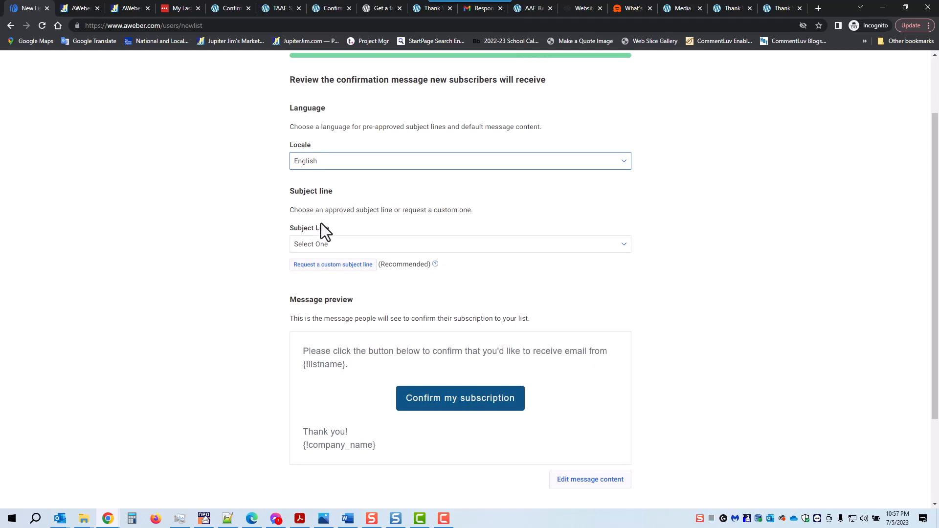
Choose the subject line 'Response Required: Please confirm your request for information.' and review the preview.
left_click(625, 247)
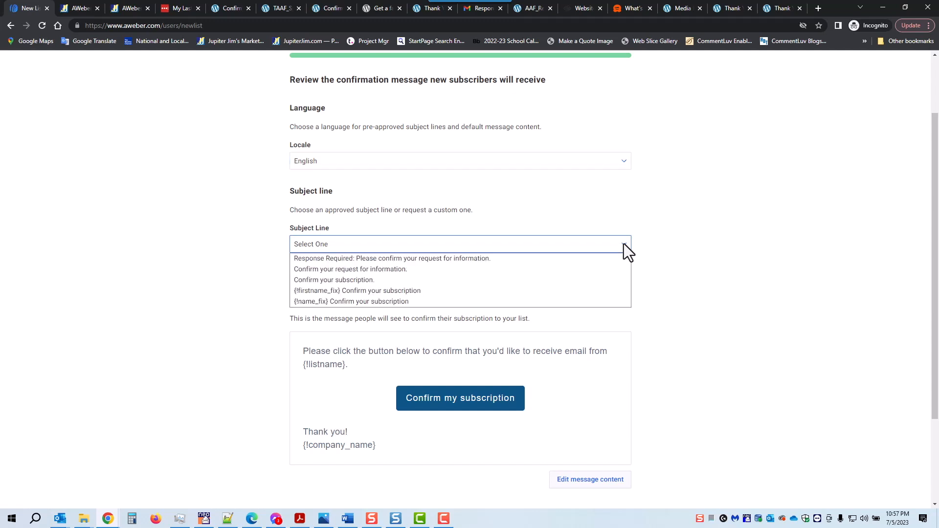
left_click(616, 258)
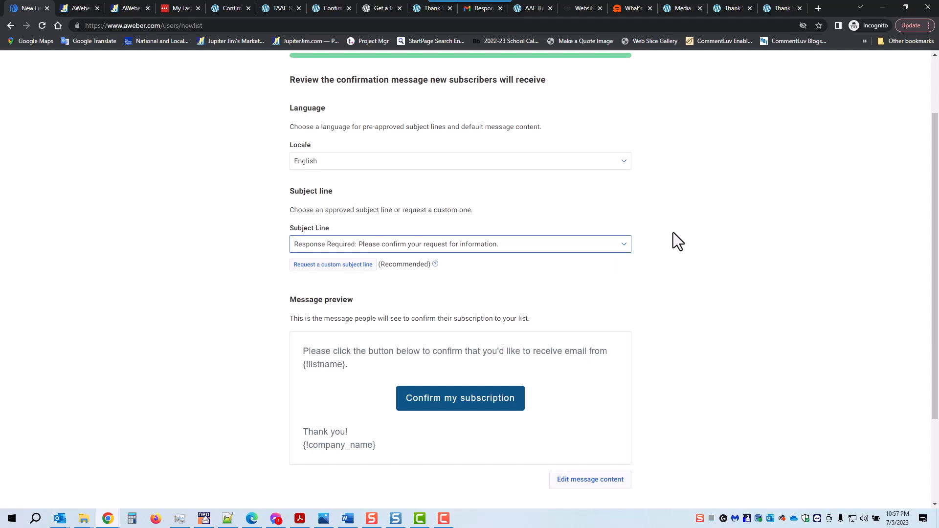
scroll(673, 233, "down", 1)
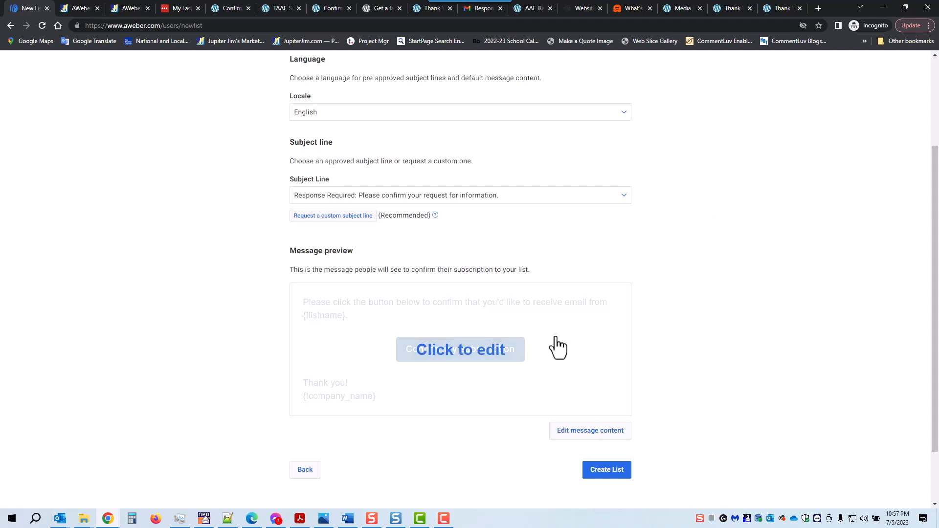
Replace the header's {!listname} placeholder with the company name and 'Receive the Anti-Anxiety Book', keeping 'Confirm my subscription'.
left_click(471, 351)
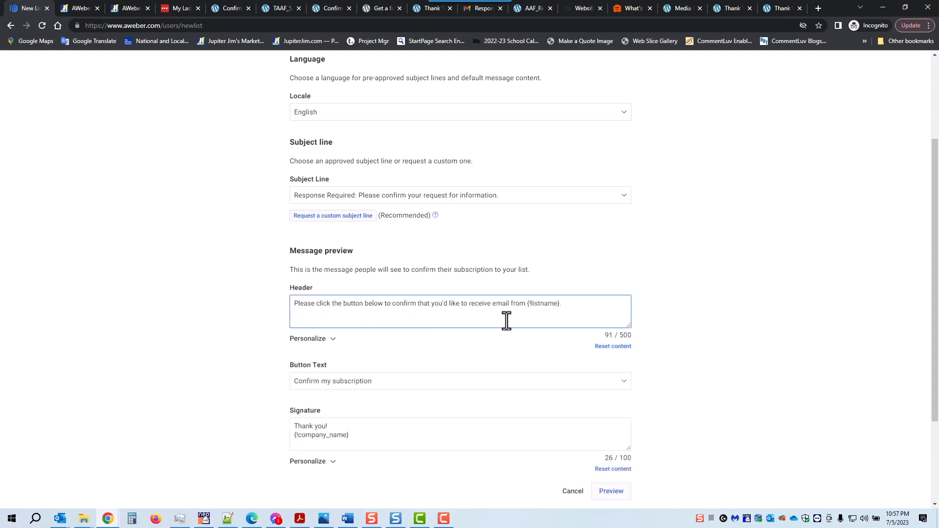
left_click_drag(527, 304, 564, 306)
type("Jimmy Joe's Marketing Company and Receive the")
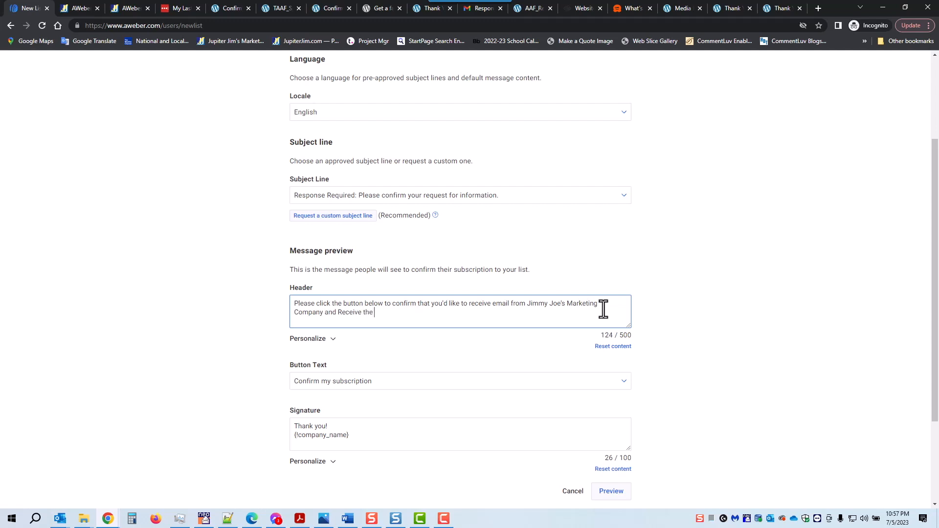
type(" Anti-Anxiety Book")
scroll(735, 292, "down", 1)
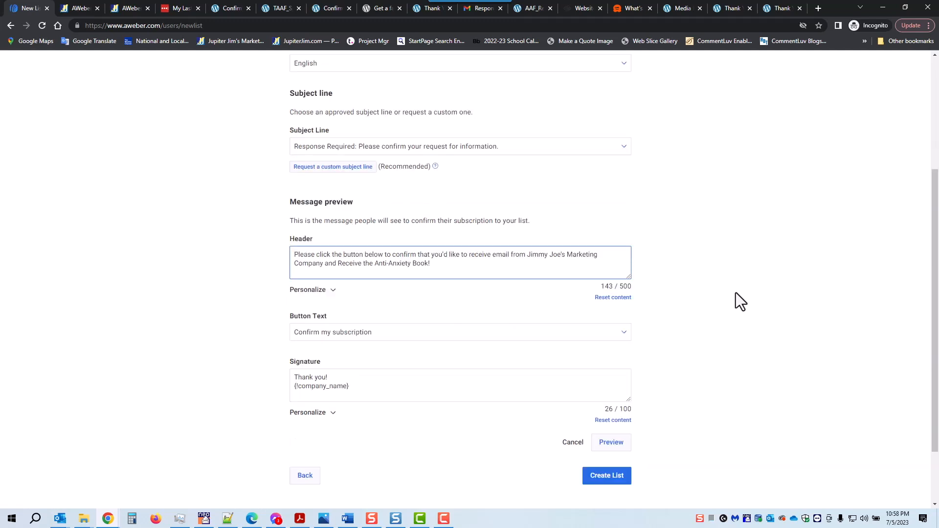
scroll(736, 293, "down", 1)
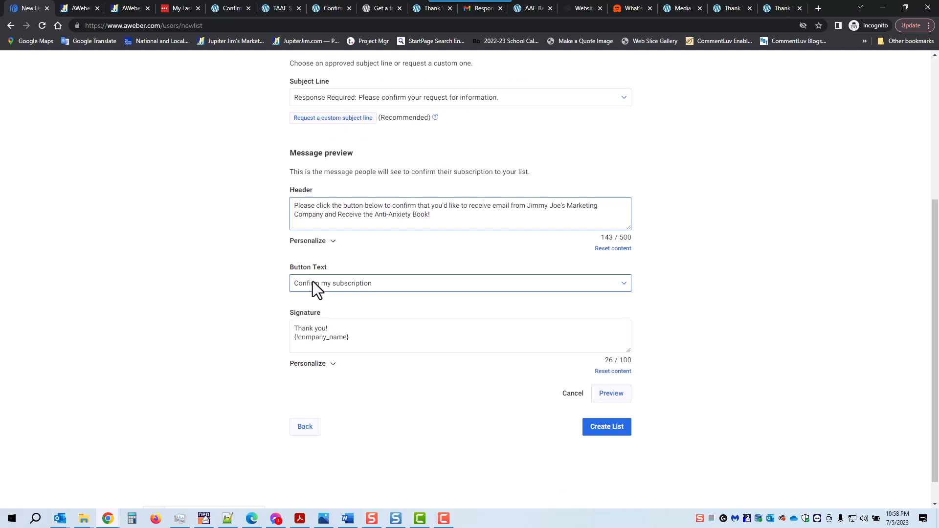
left_click(624, 285)
left_click(624, 286)
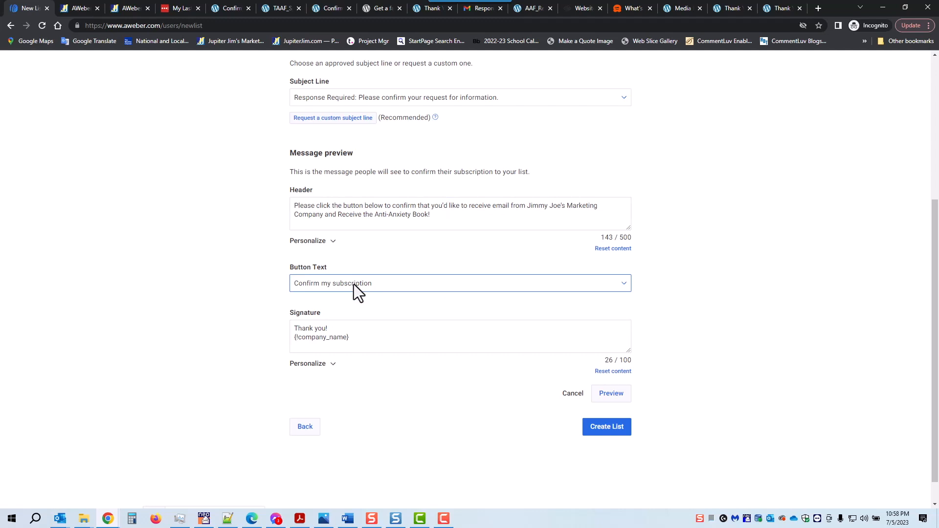
Replace the signature's company placeholder with a two-line CEO and company sign-off, preview it, and create the list.
left_click_drag(327, 328, 374, 344)
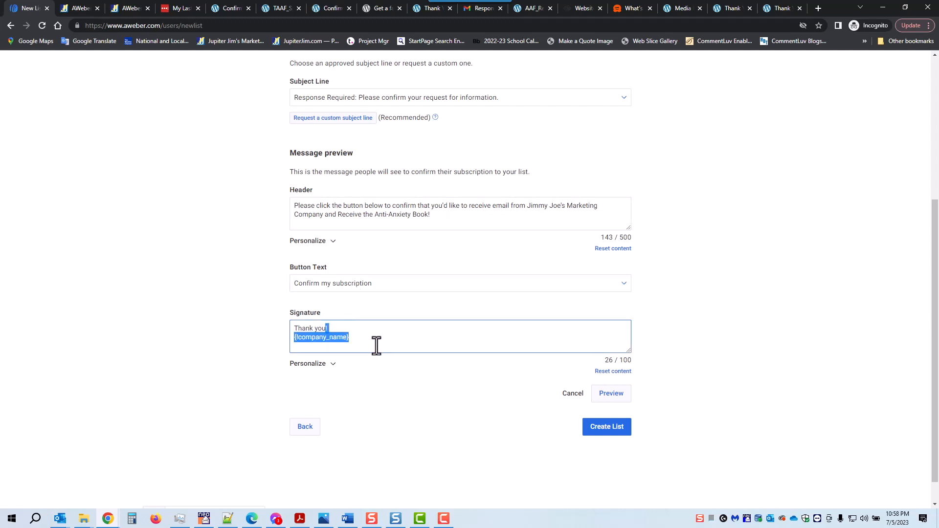
key("BackSpace")
type("Ji")
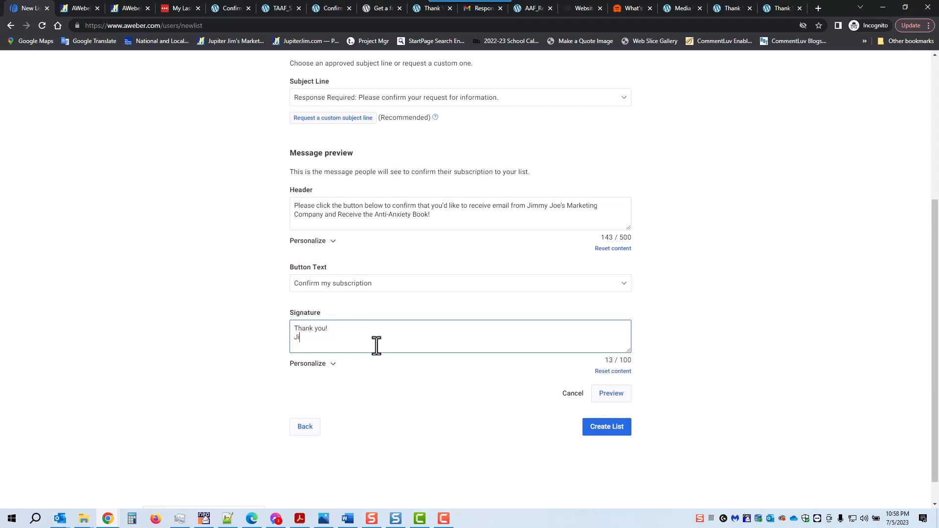
type("mmy Joe CEO")
key("Return")
type("Jimmy")
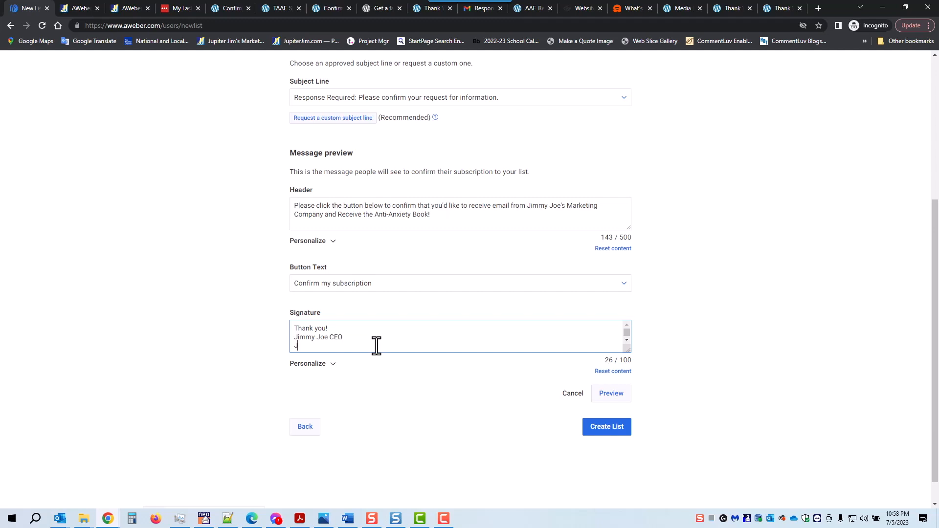
key("BackSpace")
type("y Joe's Marketing Company")
left_click(611, 395)
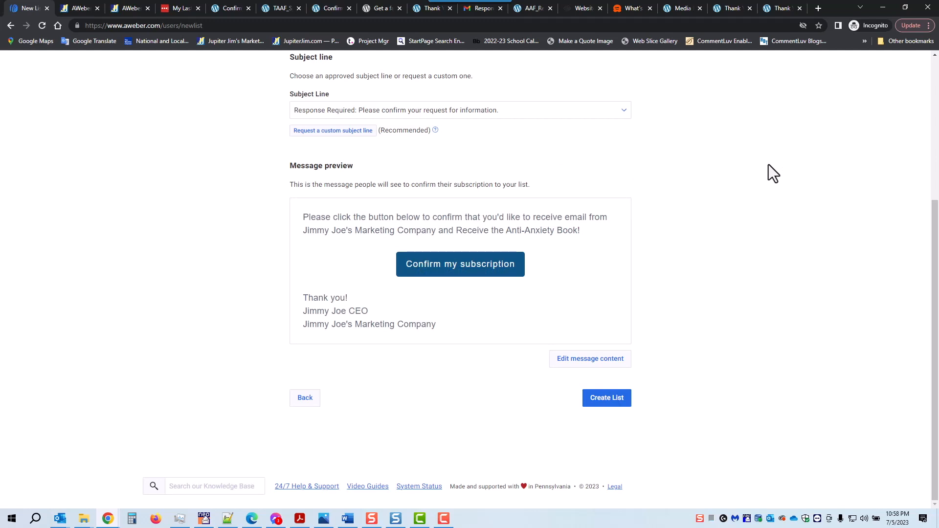
left_click(603, 404)
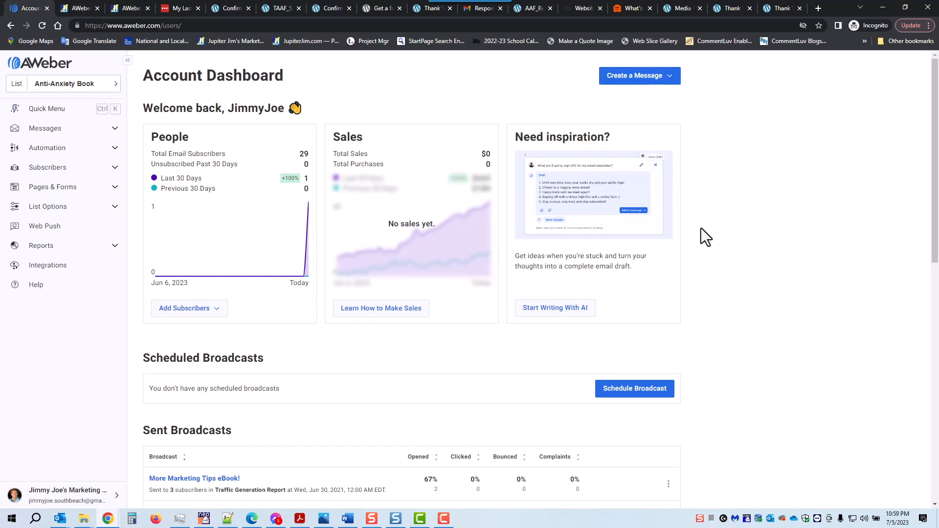
Open List Settings for the Anti-Anxiety Book list and scroll down to Notifications.
left_click(38, 211)
left_click(40, 224)
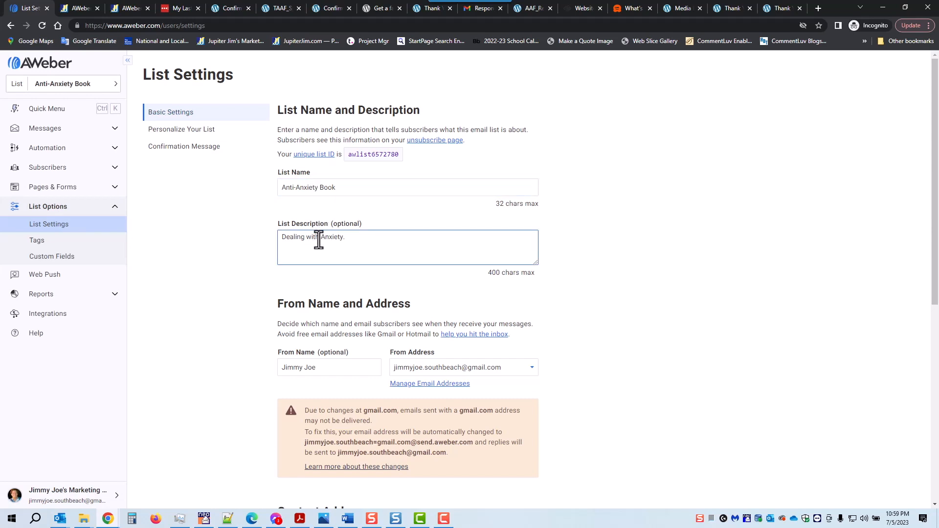
scroll(622, 249, "down", 1)
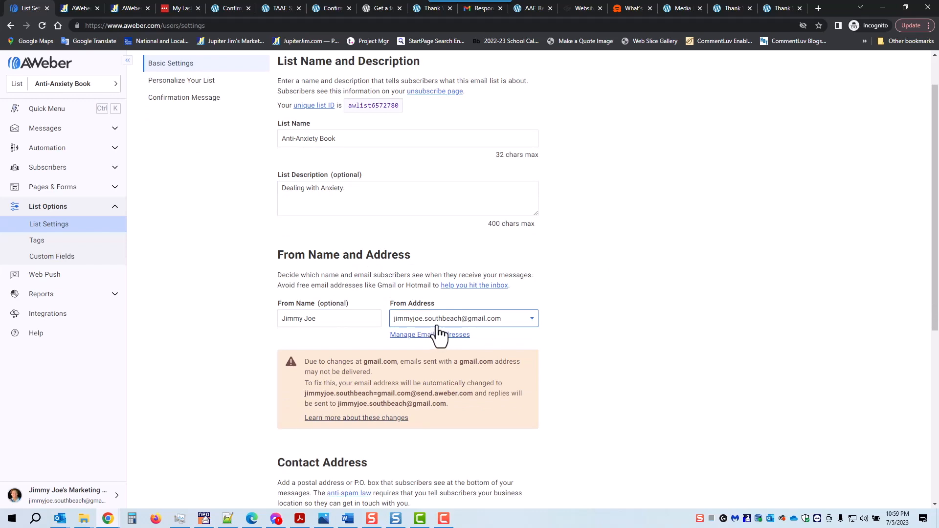
scroll(591, 293, "down", 2)
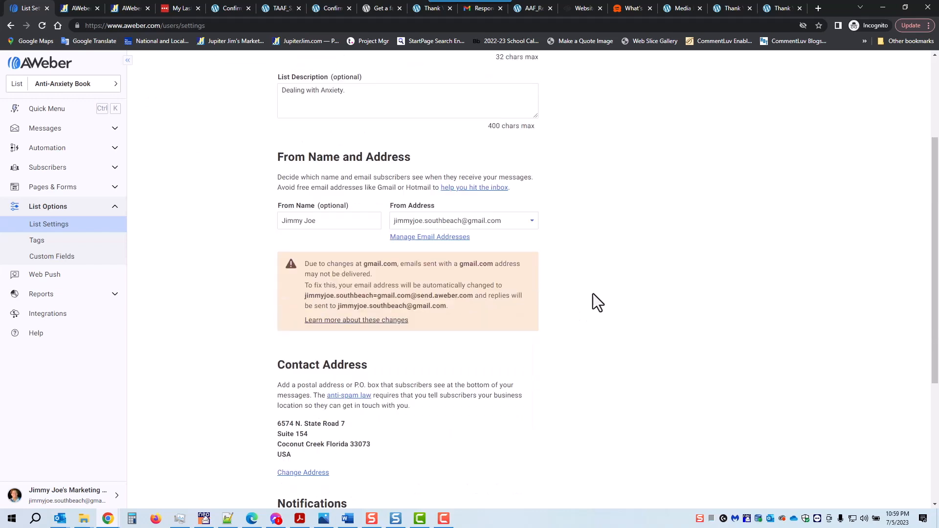
scroll(592, 295, "down", 2)
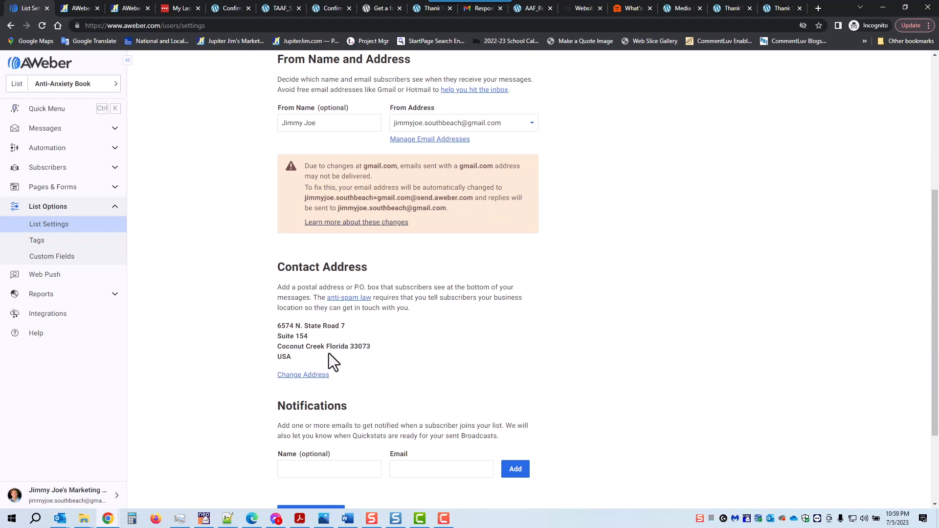
scroll(569, 264, "down", 2)
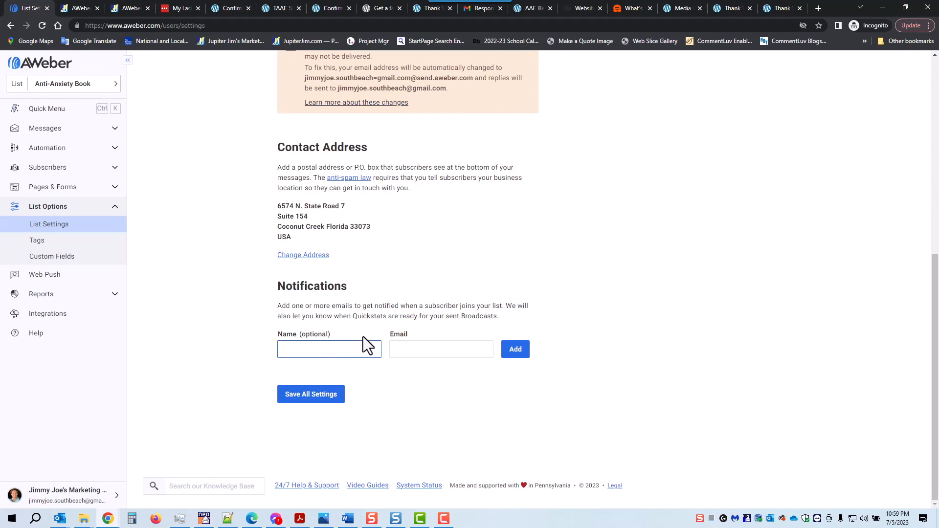
Add a notification recipient named 'New Subscriber' with the owner's email address.
type("New Subscriber")
left_click(400, 350)
left_click(401, 351)
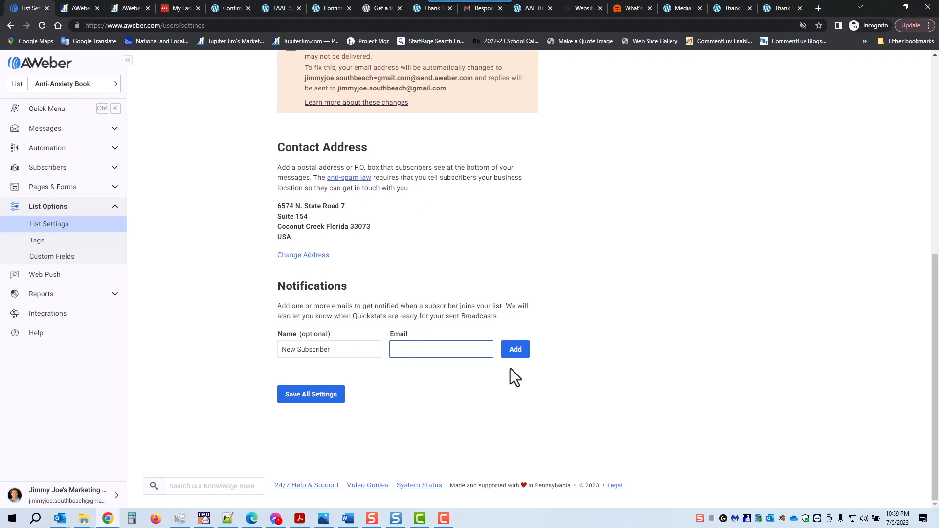
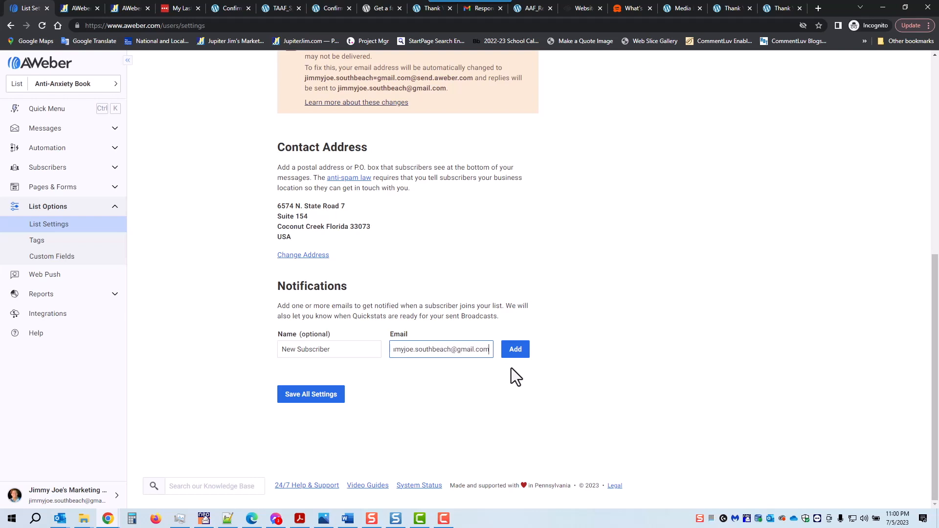
left_click(519, 353)
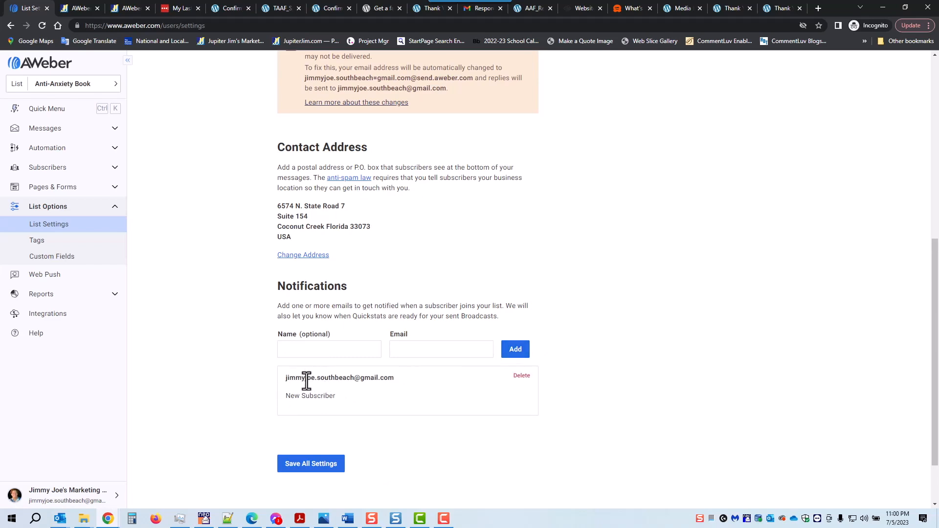
scroll(562, 250, "up", 8)
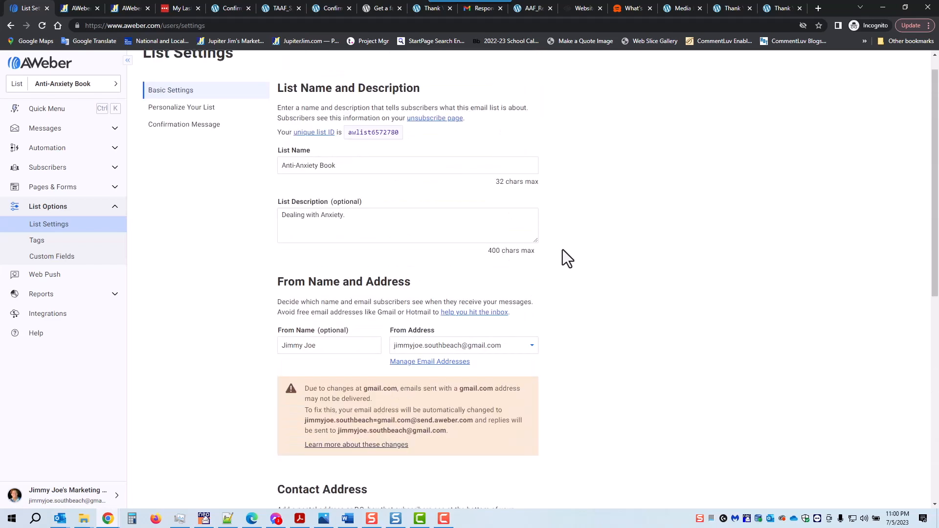
scroll(563, 249, "down", 1)
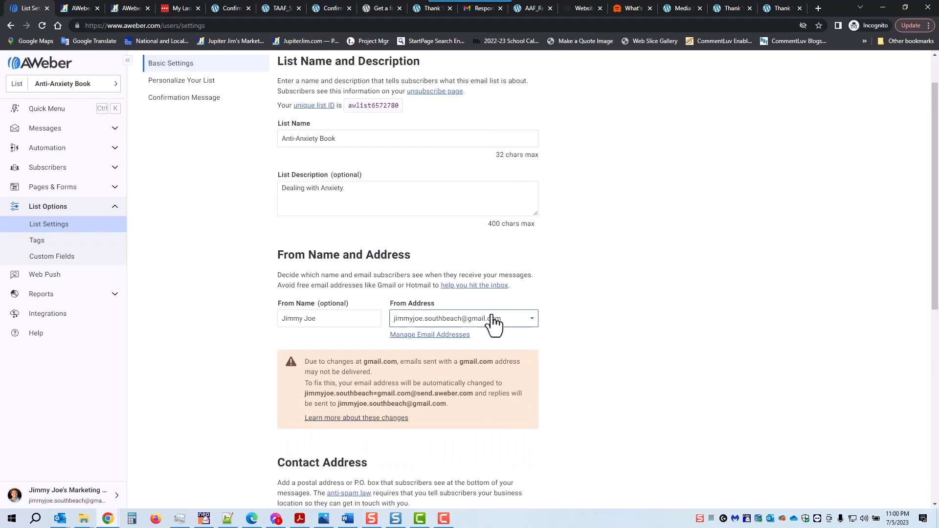
scroll(476, 326, "down", 2)
scroll(474, 328, "down", 2)
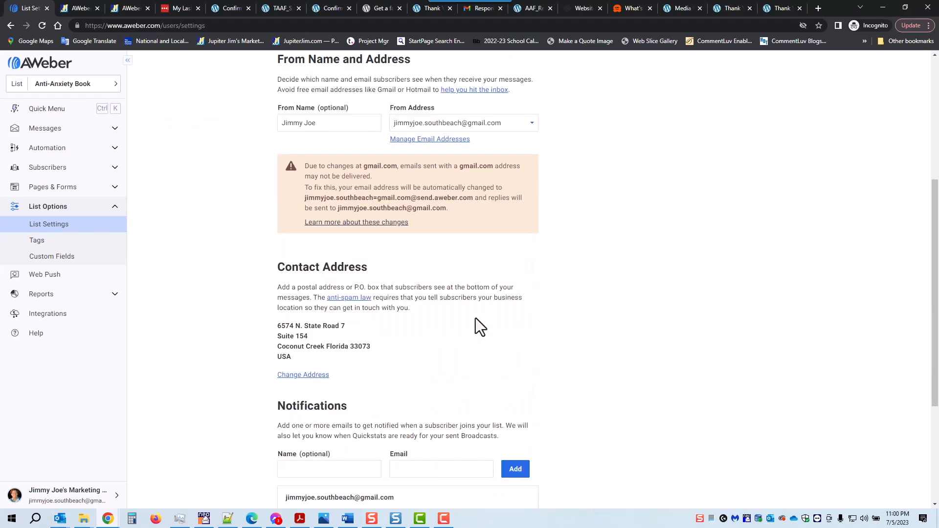
scroll(478, 326, "down", 2)
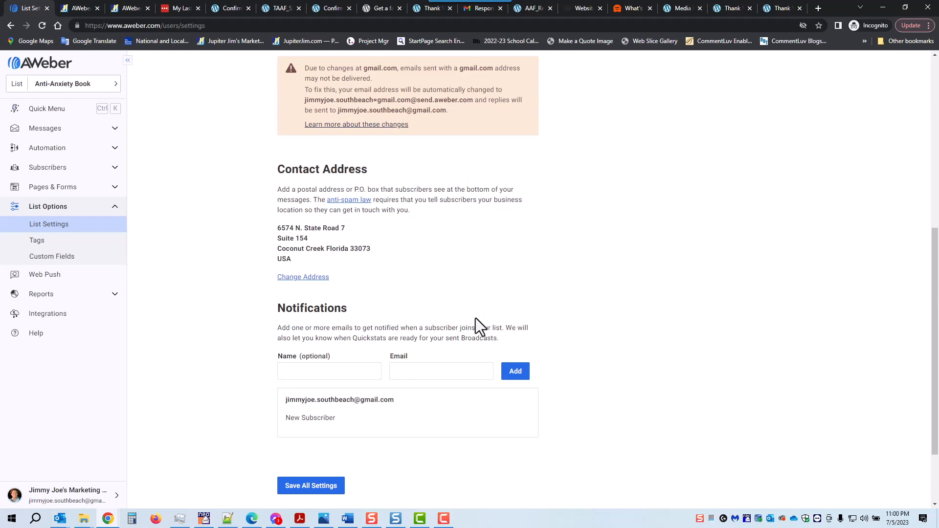
scroll(475, 318, "up", 4)
scroll(475, 318, "down", 5)
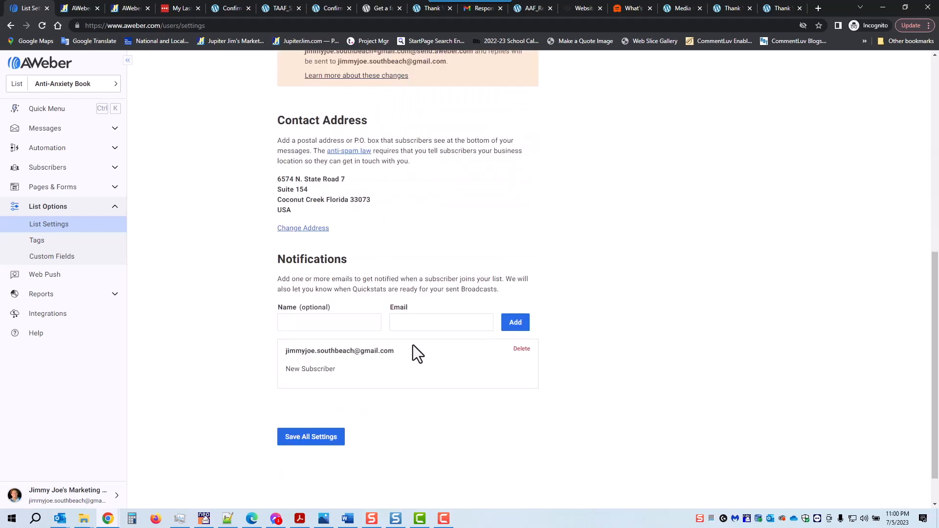
Add a second 'New Subscriber' notification recipient using a different email address.
left_click(336, 321)
type("New Subscriber")
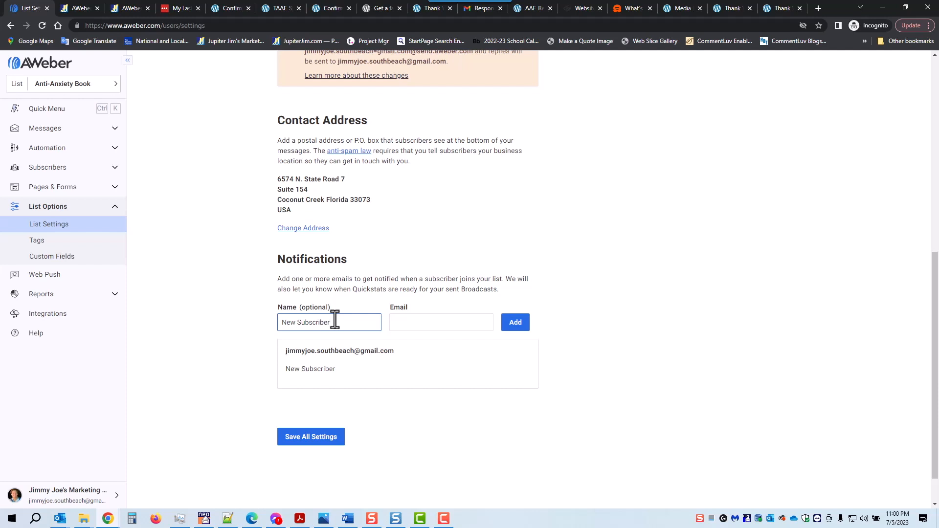
key("Tab")
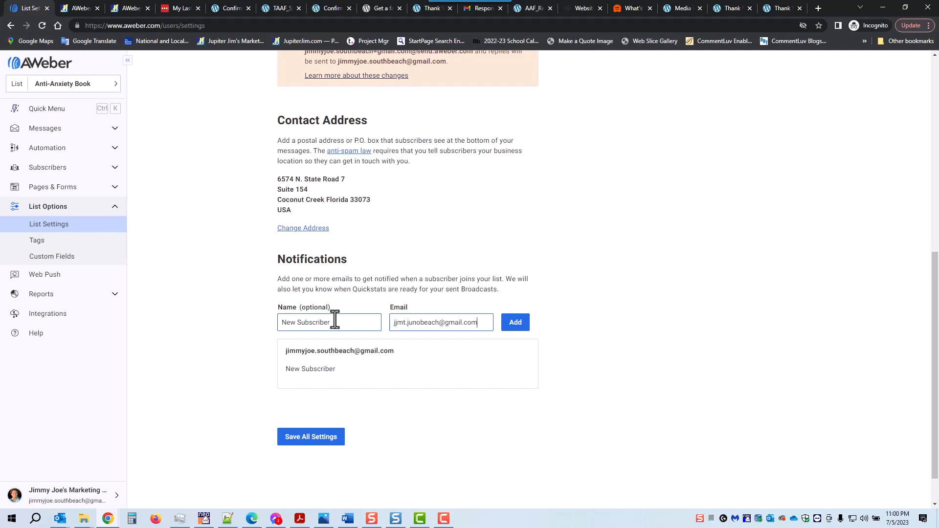
left_click(513, 326)
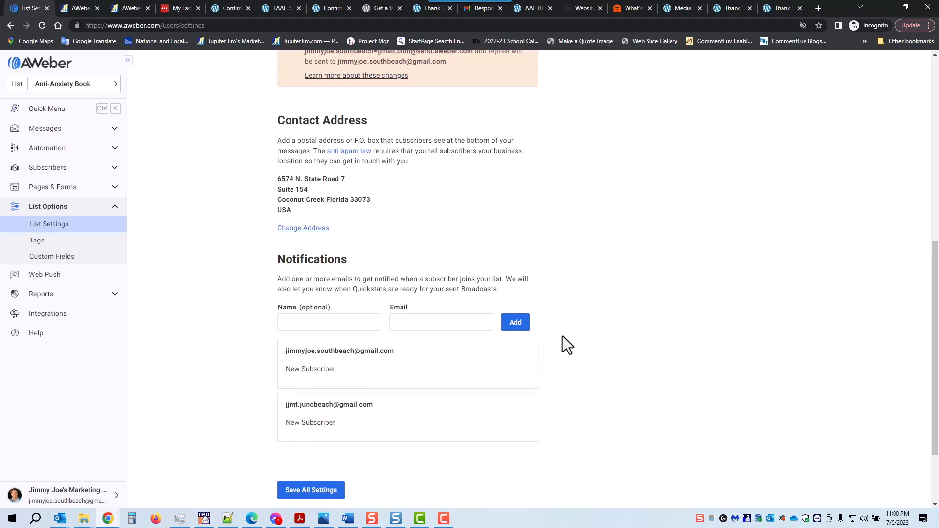
scroll(564, 348, "up", 8)
scroll(171, 324, "down", 10)
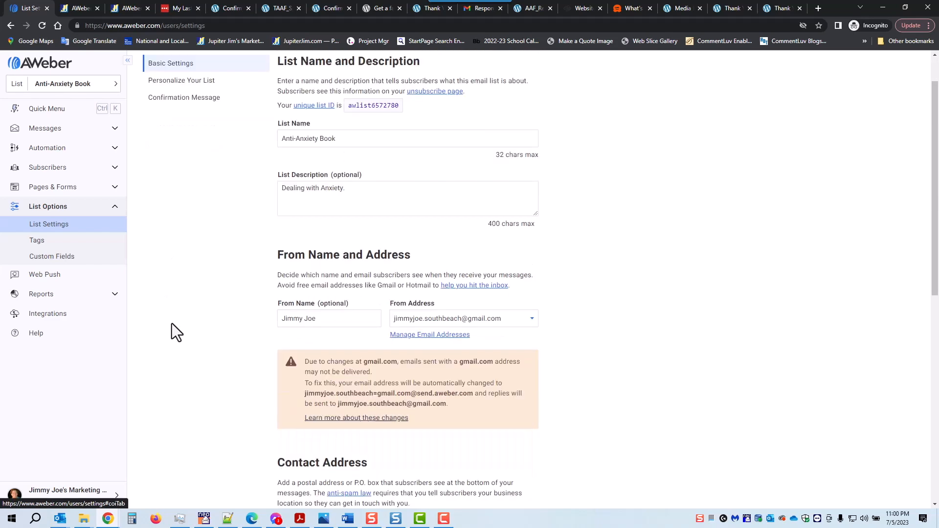
Save the basic list settings, then review and save the Personalize Your List company details.
left_click(311, 398)
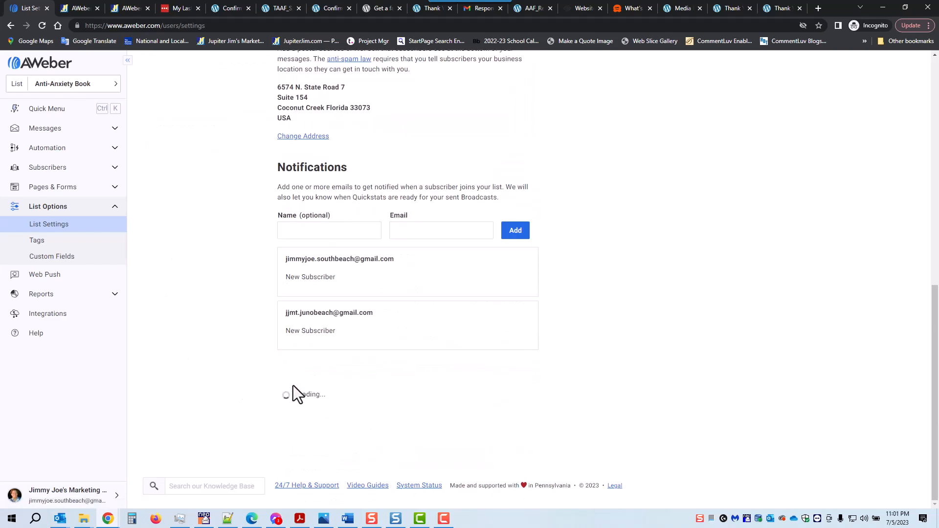
scroll(219, 371, "up", 10)
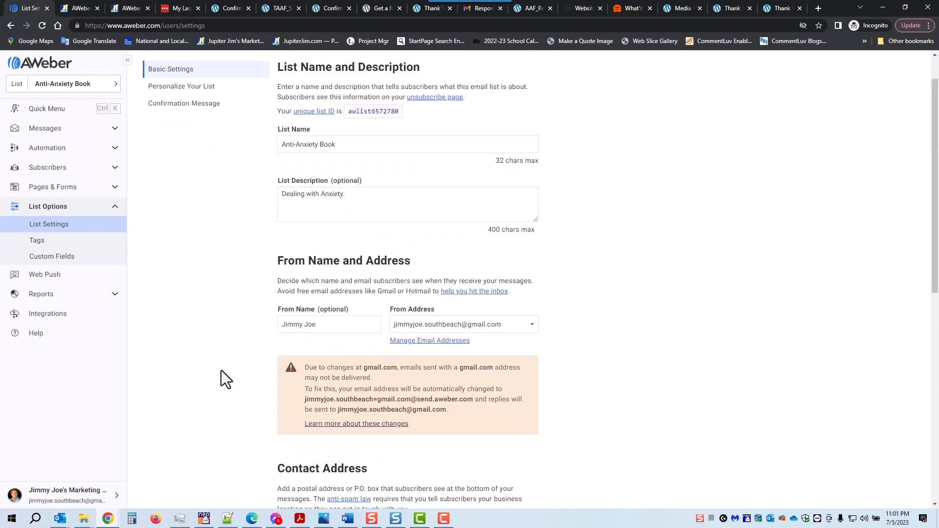
left_click(152, 128)
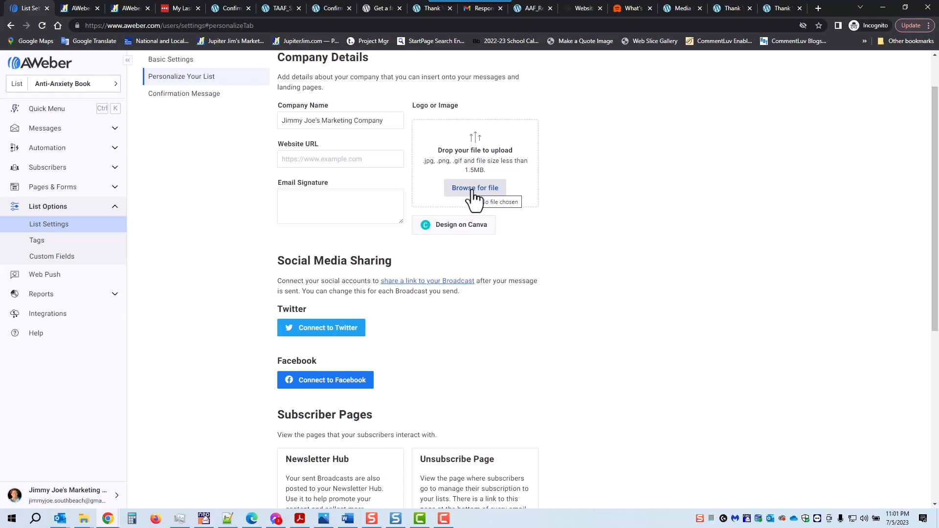
scroll(574, 200, "down", 1)
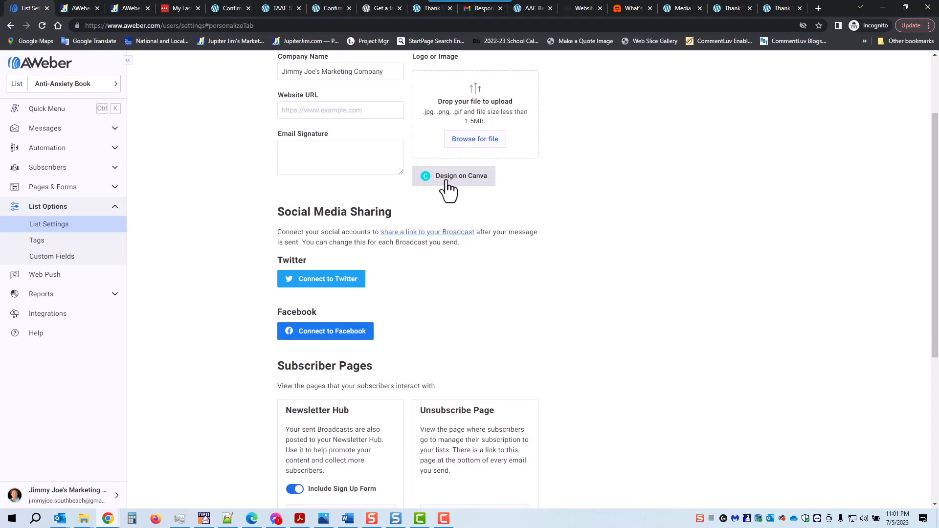
scroll(563, 171, "up", 2)
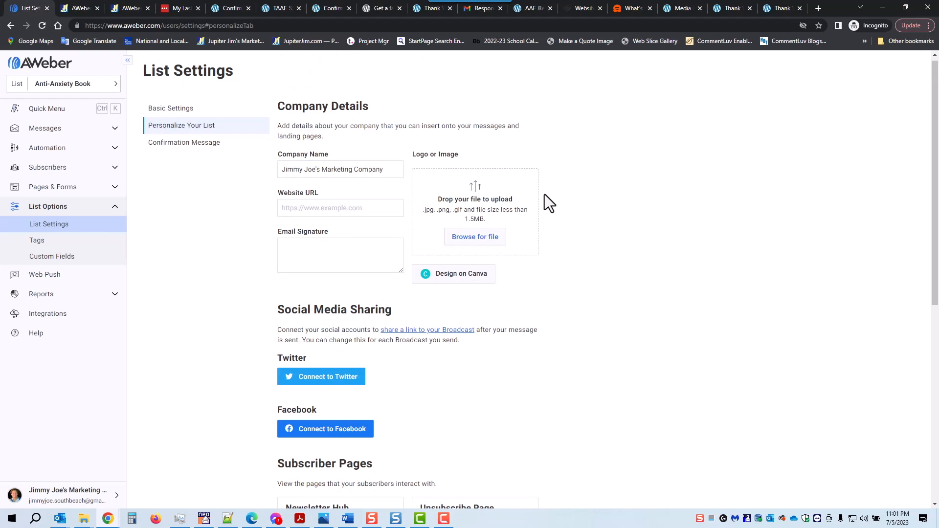
scroll(546, 189, "down", 3)
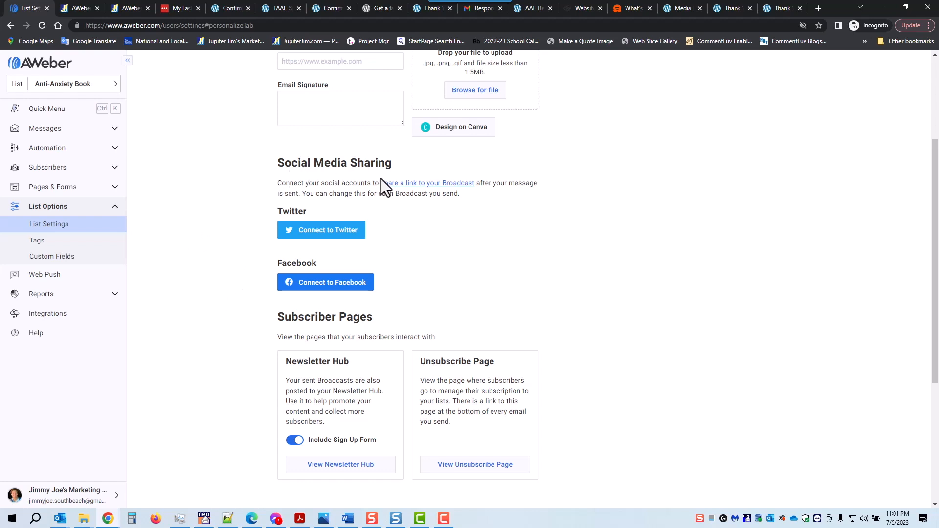
scroll(647, 205, "down", 3)
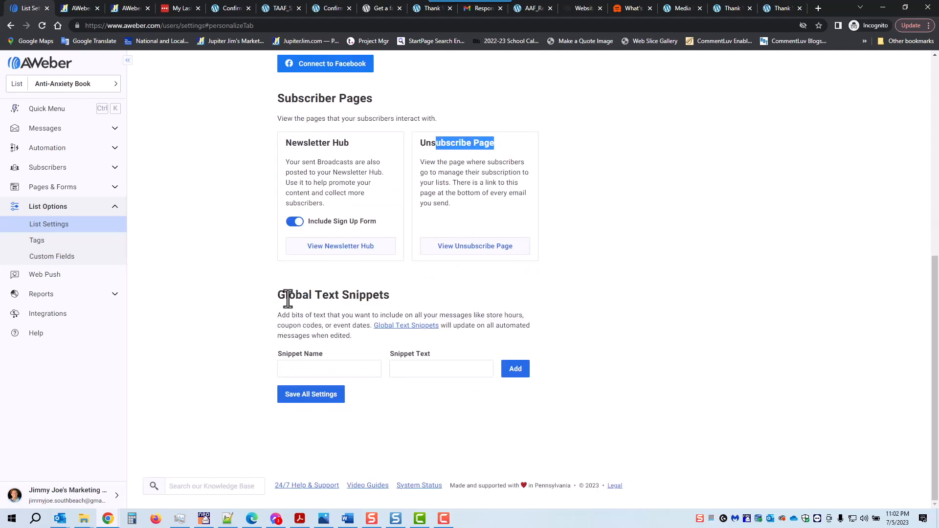
left_click(303, 395)
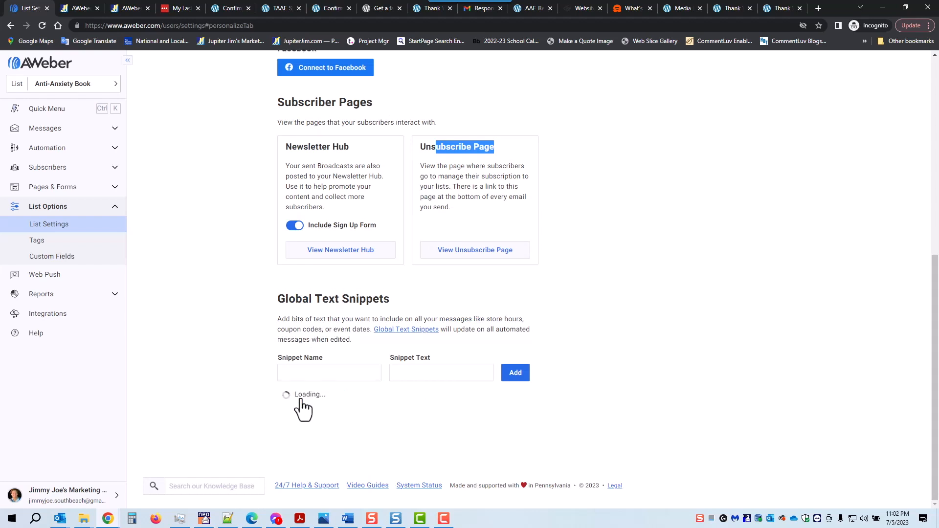
scroll(172, 307, "up", 6)
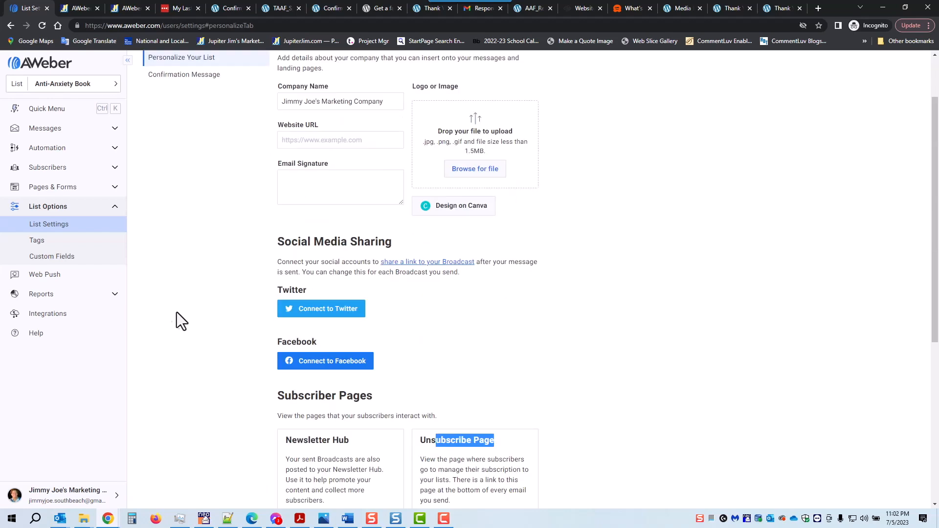
scroll(172, 307, "up", 2)
On the Confirmation Message tab, leave the subject line unchanged and review the confirmation toggles and success page.
left_click(182, 150)
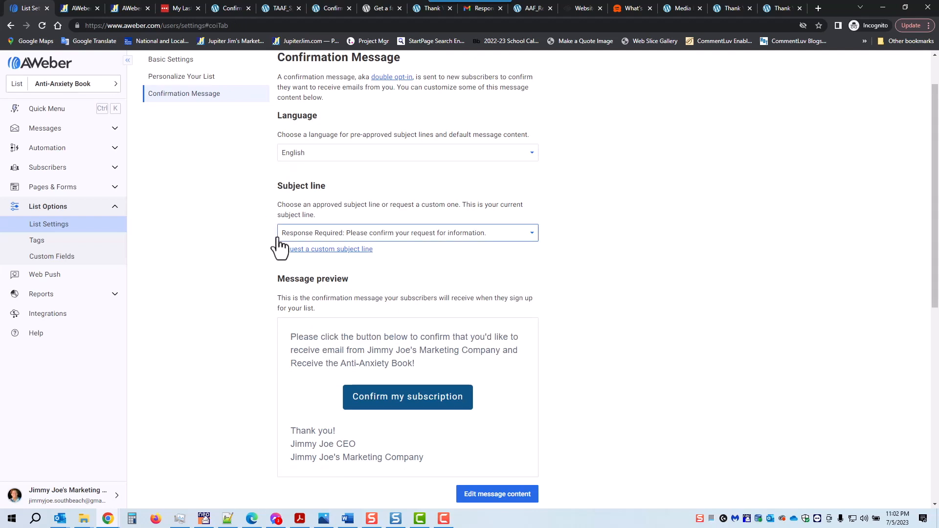
left_click(531, 233)
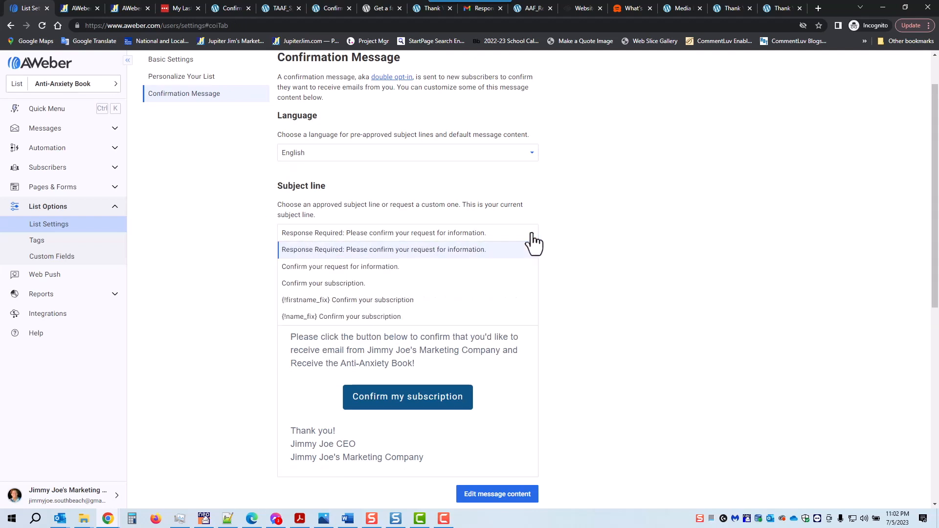
double_click(531, 234)
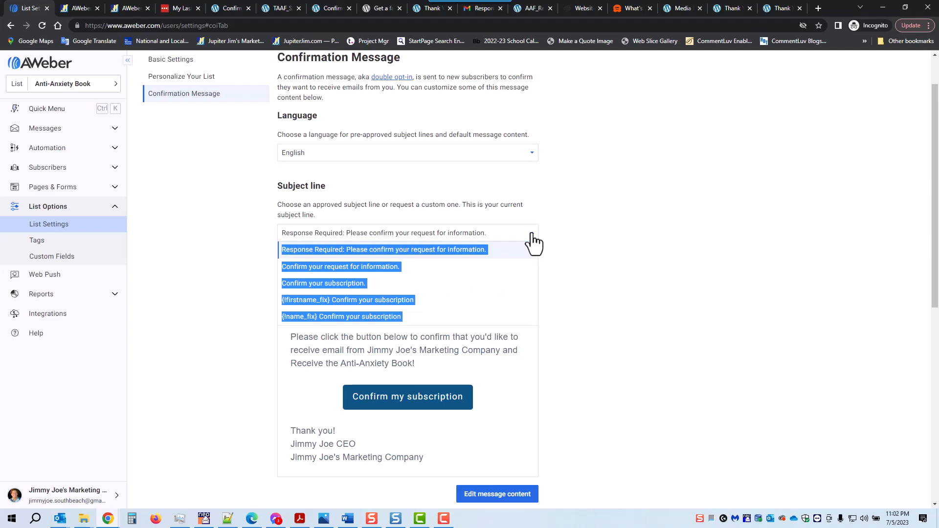
left_click(609, 234)
scroll(621, 225, "down", 1)
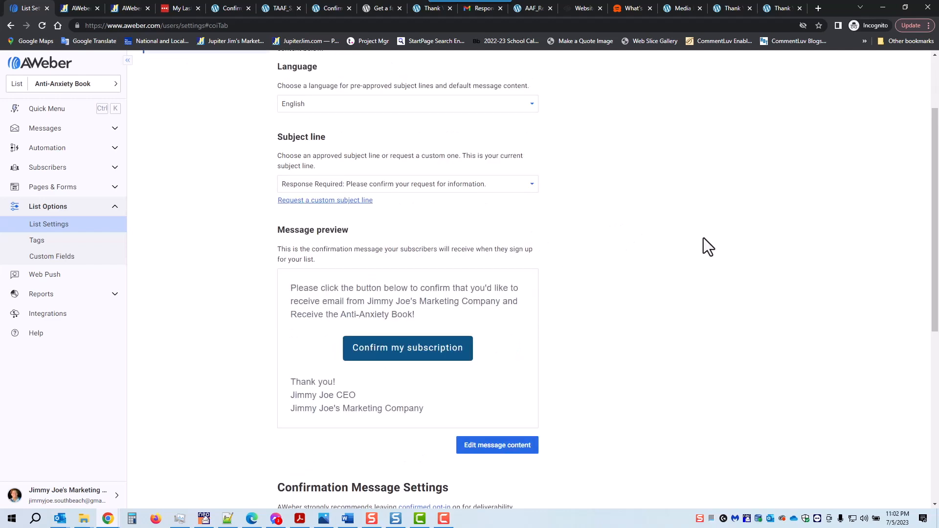
scroll(704, 240, "down", 3)
scroll(705, 245, "down", 3)
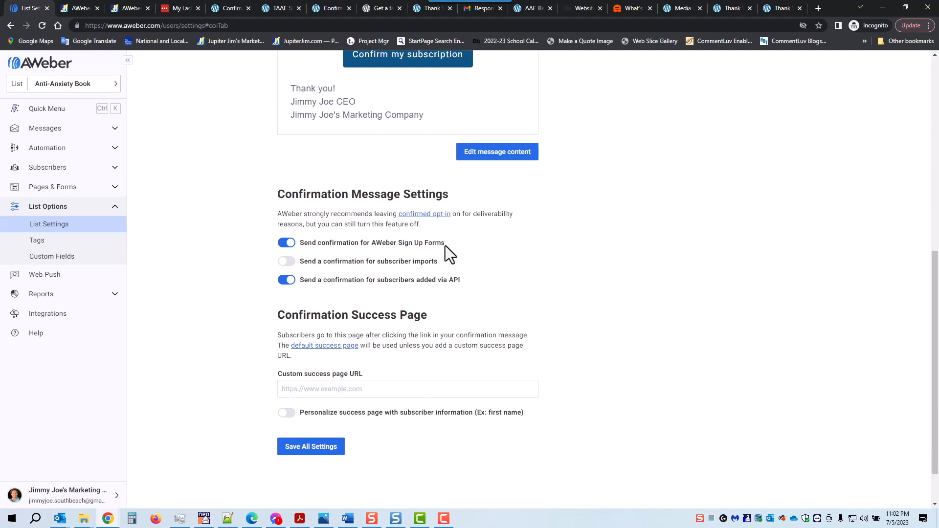
scroll(556, 100, "up", 2)
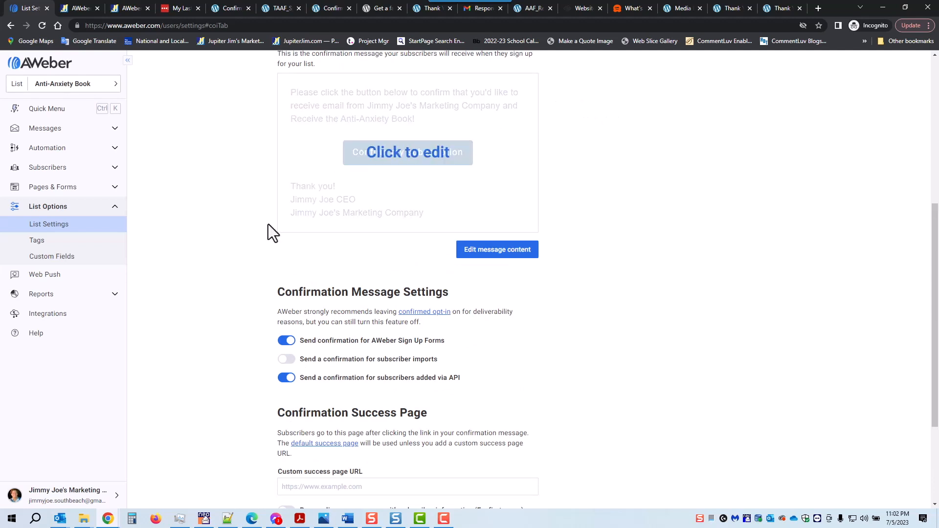
scroll(606, 197, "down", 2)
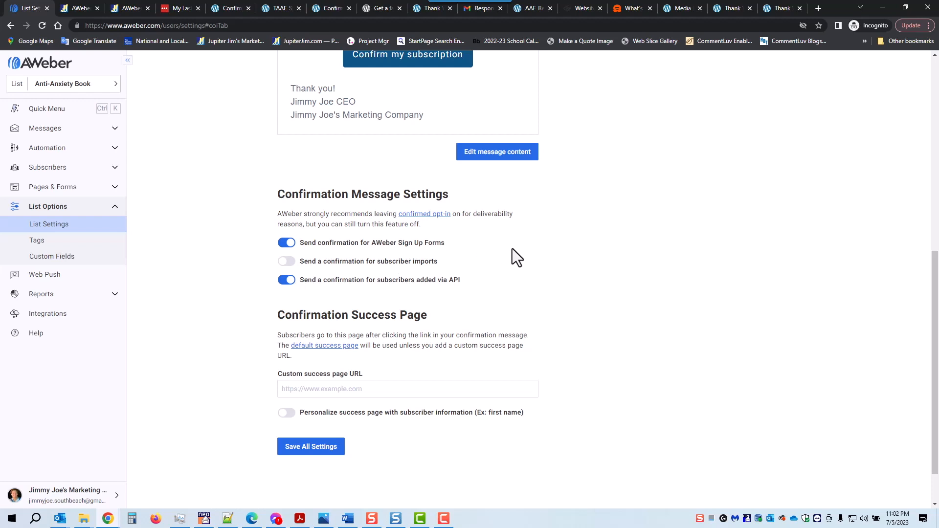
scroll(511, 252, "down", 1)
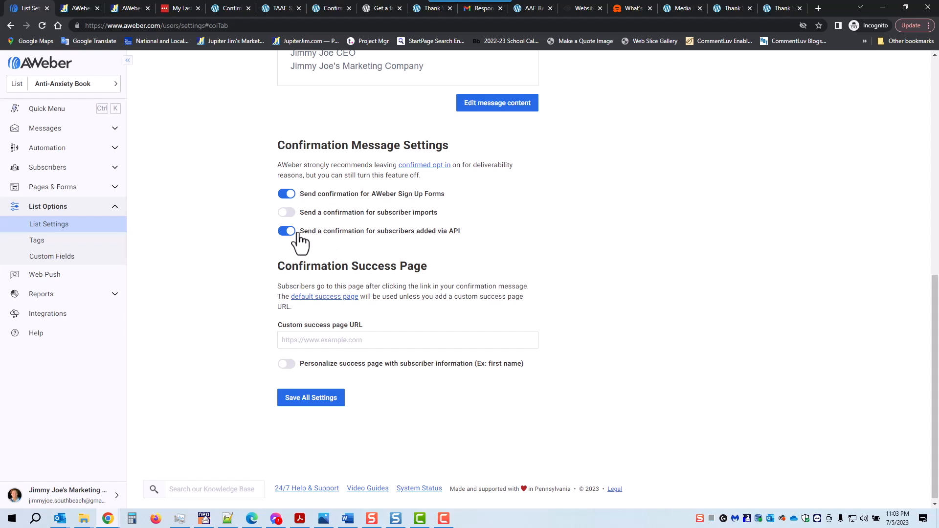
Turn off confirmation emails for API-added subscribers, keeping them on for sign-up forms.
left_click(283, 233)
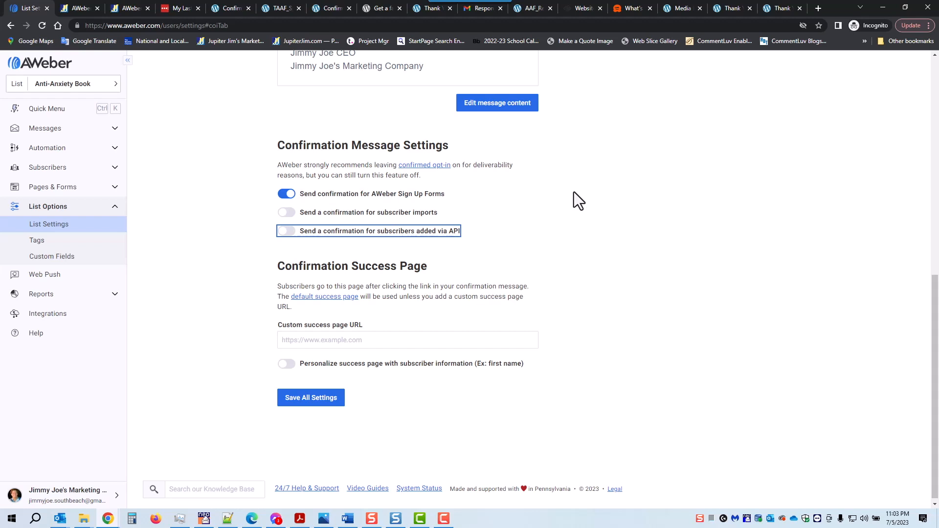
scroll(573, 193, "down", 1)
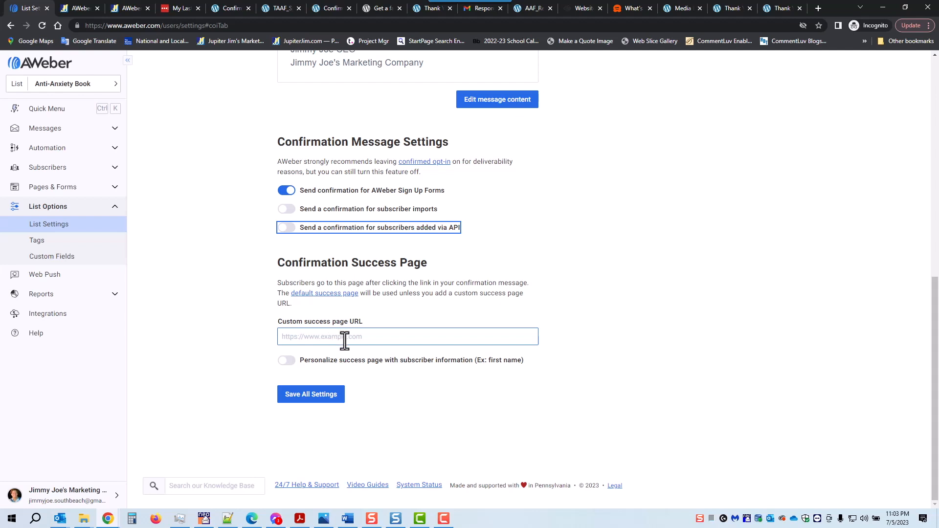
Copy the WordPress Confirmation Success Anti-Anxiety Book page's full URL and return to AWeber.
left_click(232, 8)
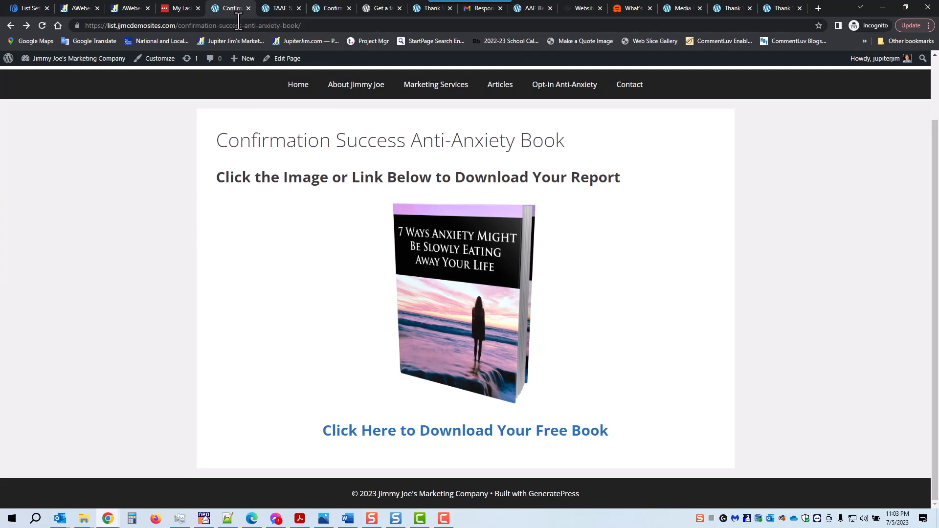
left_click_drag(304, 25, 177, 34)
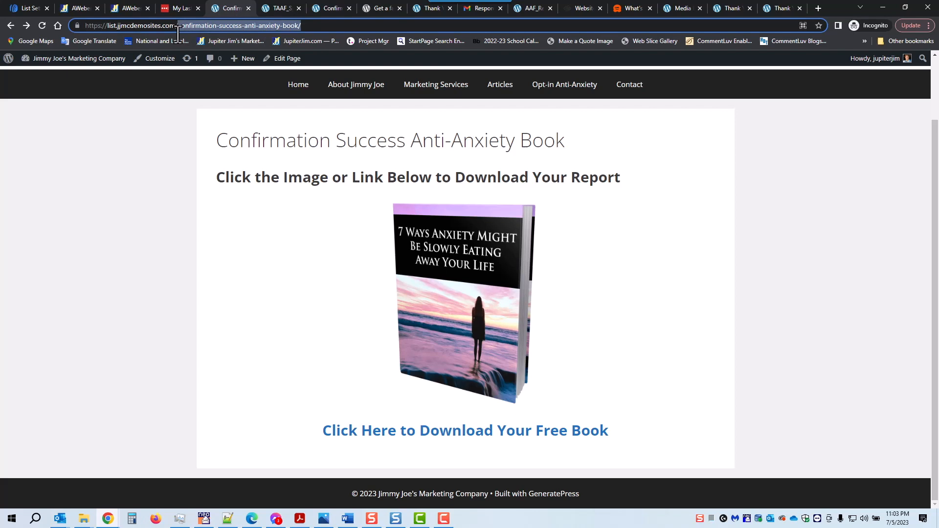
left_click_drag(298, 21, 70, 37)
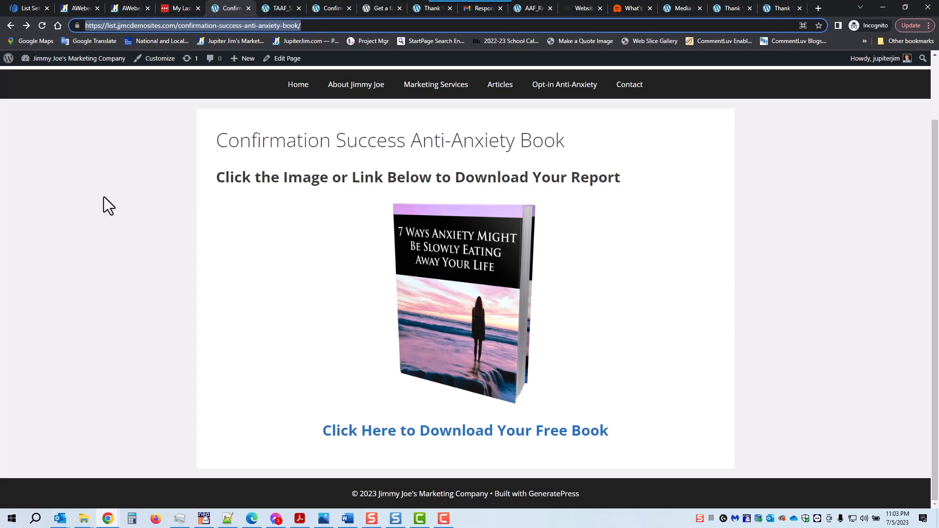
left_click(25, 6)
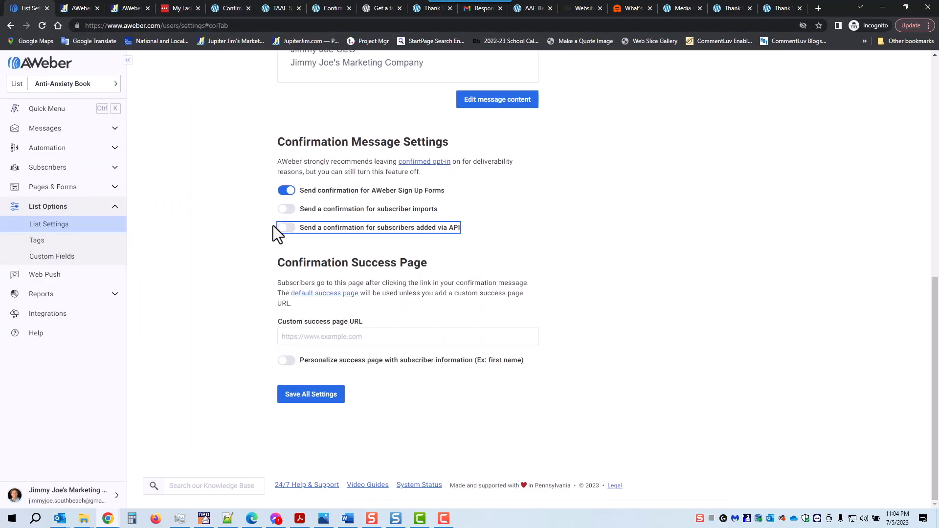
left_click(299, 337)
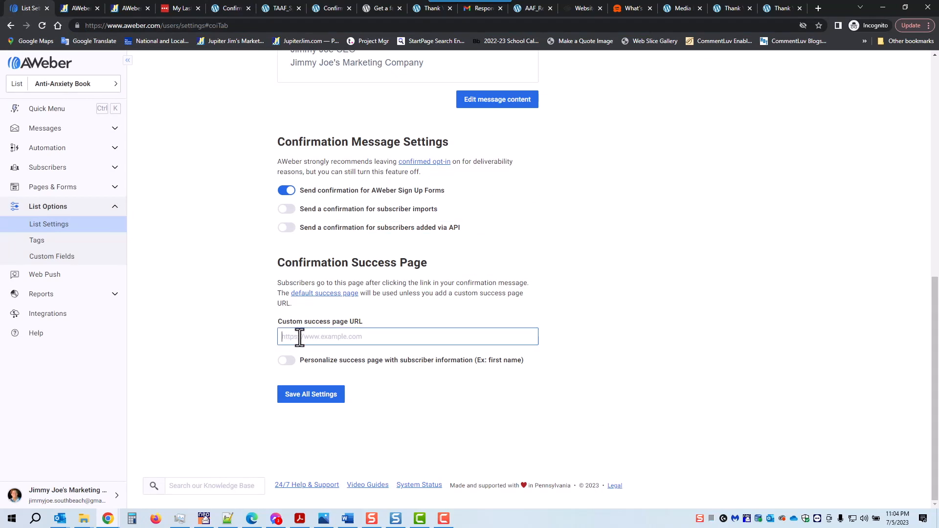
type("https://list.jjmcdemosites.com/confirmation-success-anti-anxiety-book/")
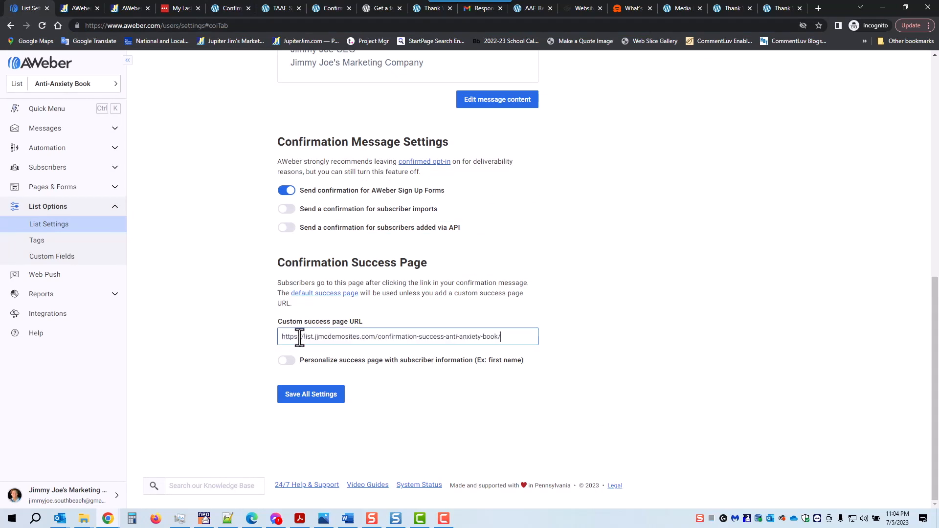
left_click(571, 307)
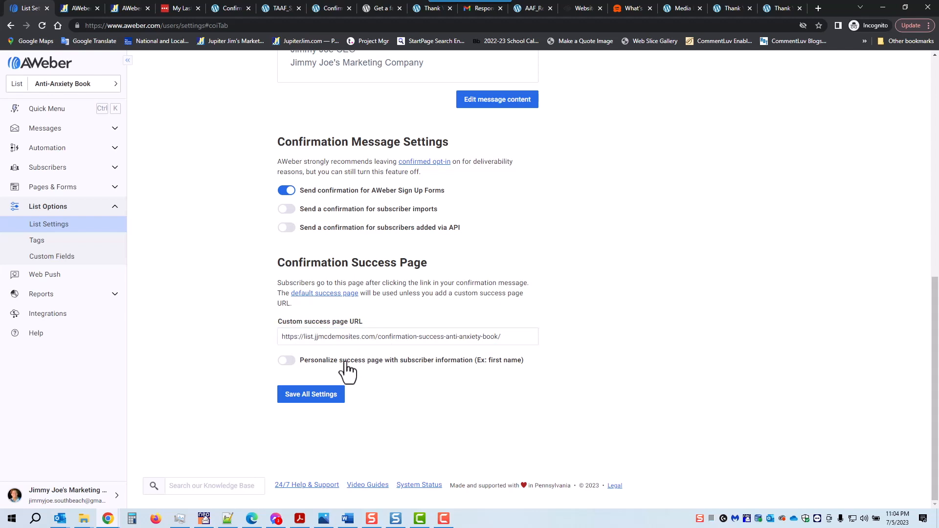
left_click(304, 399)
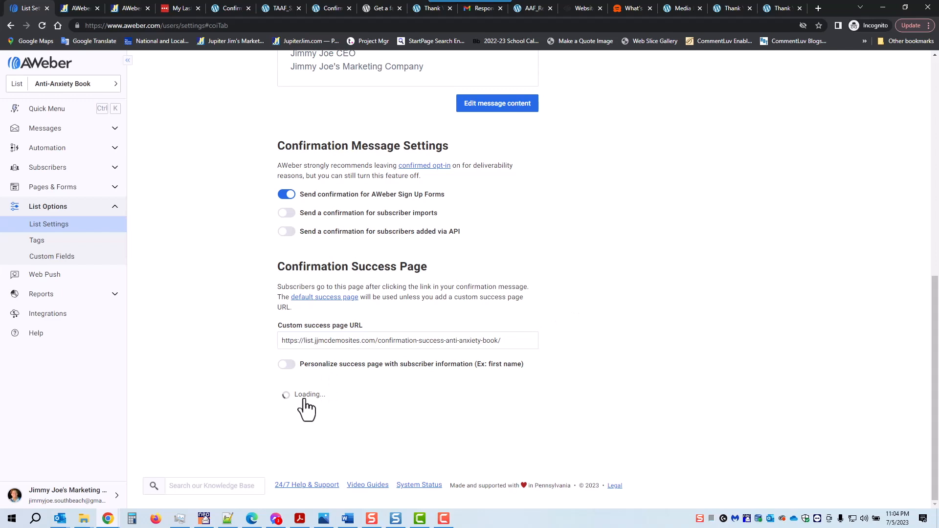
scroll(263, 387, "up", 10)
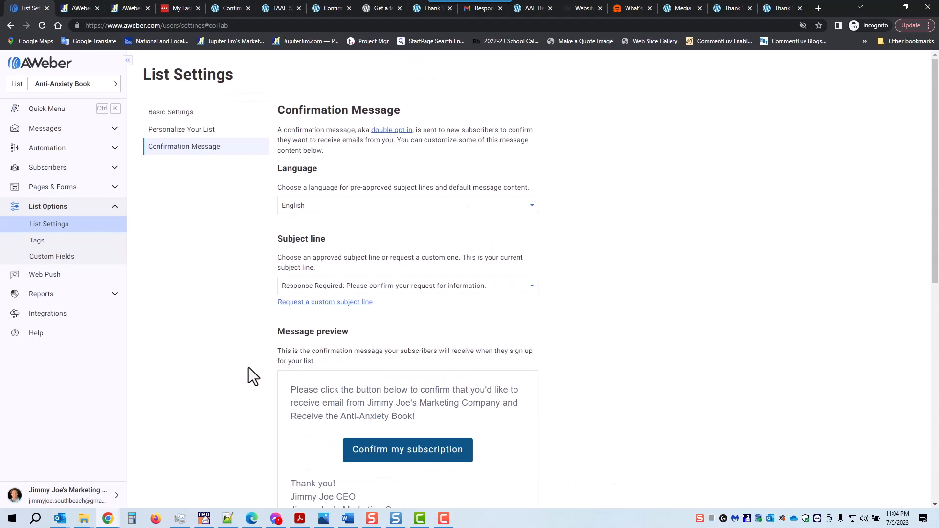
Review the Basic Settings and Personalize Your List details, then go to Landing Pages.
left_click(184, 117)
left_click(180, 78)
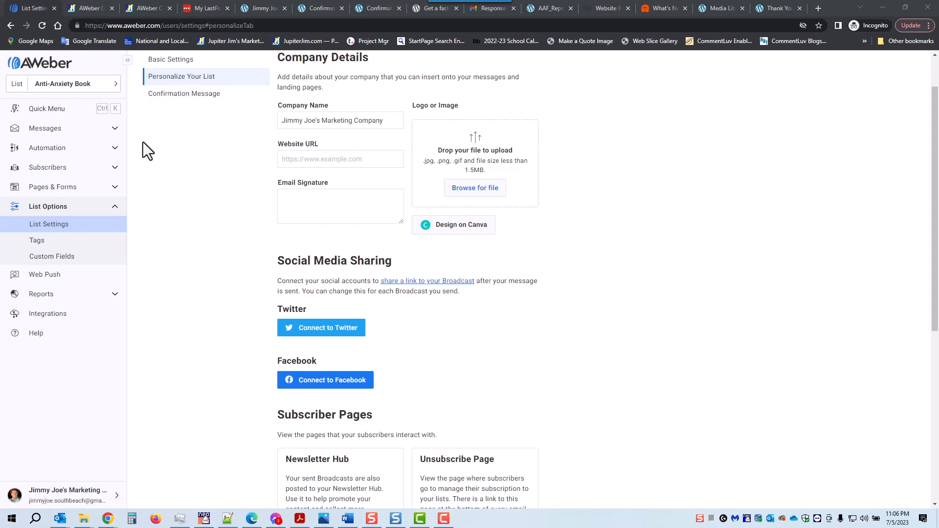
left_click(53, 191)
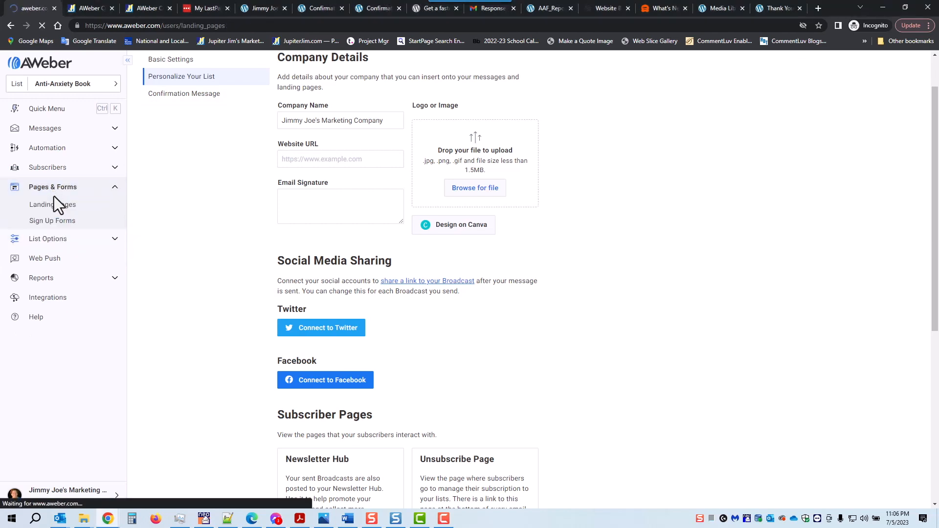
Create a website sign-up form from the Popular Grace template in its Blue version.
left_click(50, 221)
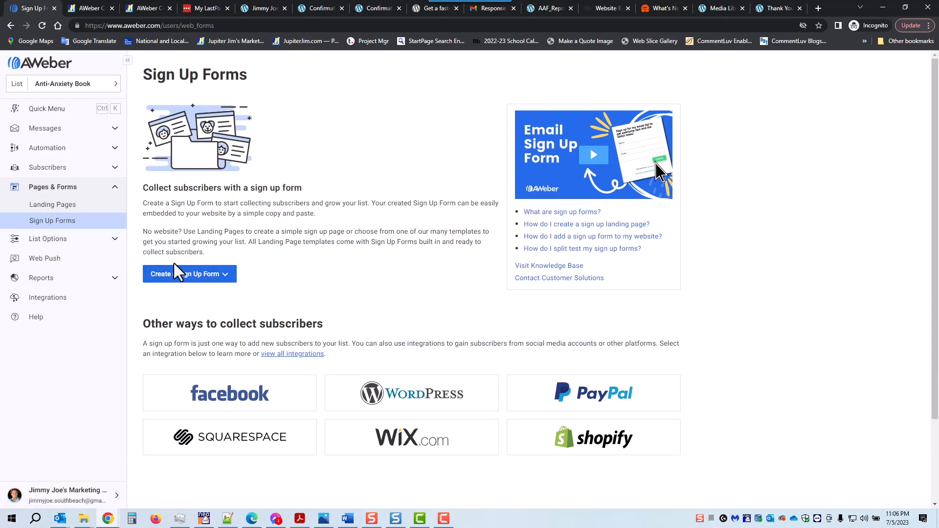
left_click(185, 273)
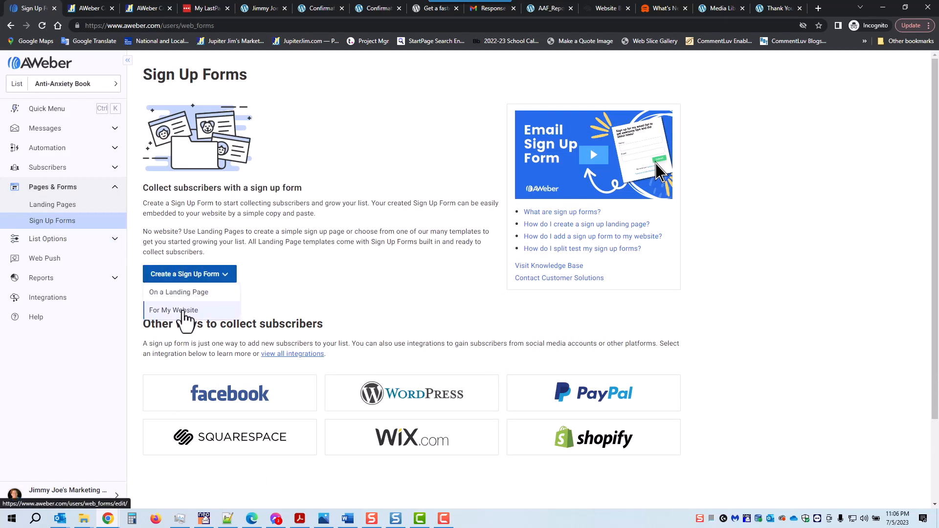
left_click(187, 310)
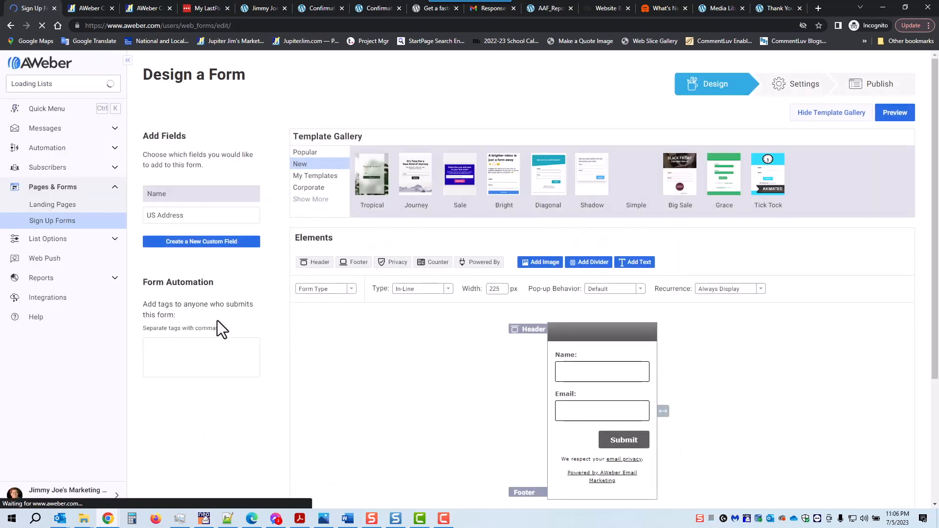
left_click(304, 153)
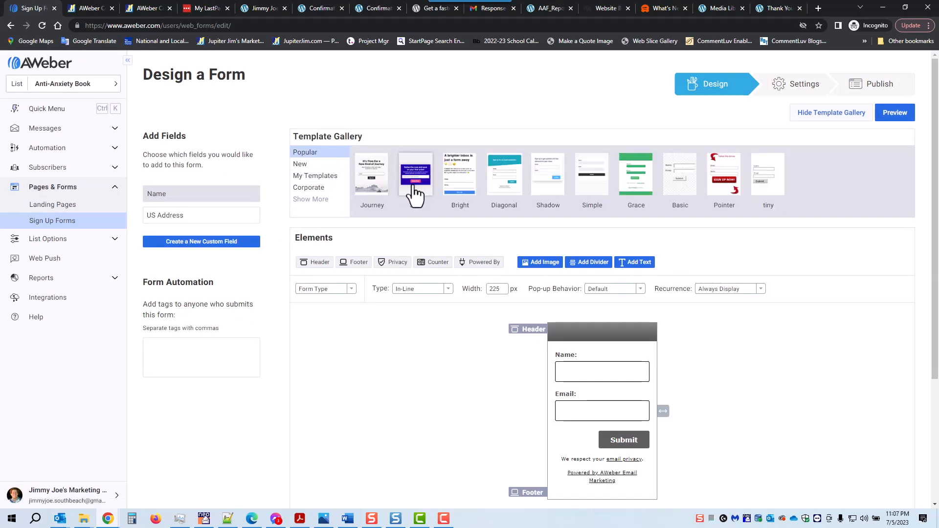
left_click(637, 178)
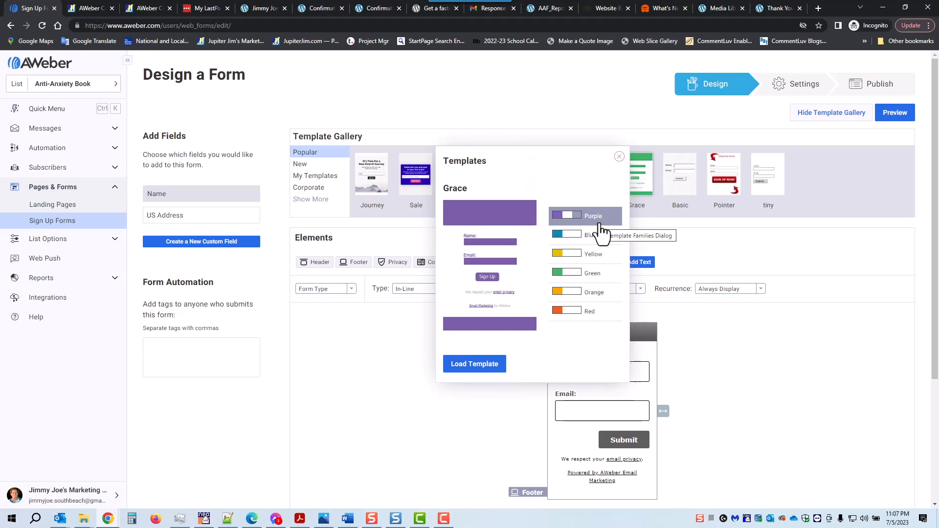
left_click(560, 246)
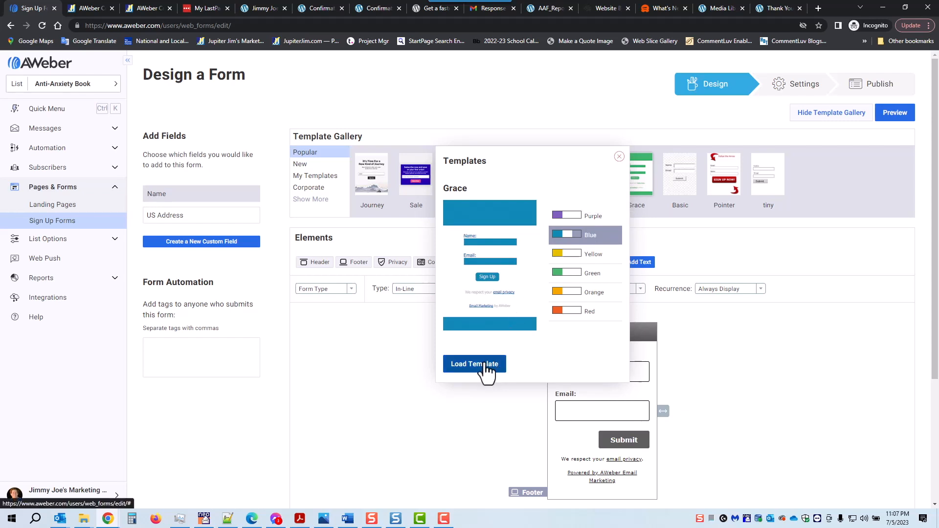
mouse_move(510, 156)
left_mouse_down()
mouse_move(517, 228)
mouse_move(513, 162)
left_mouse_up()
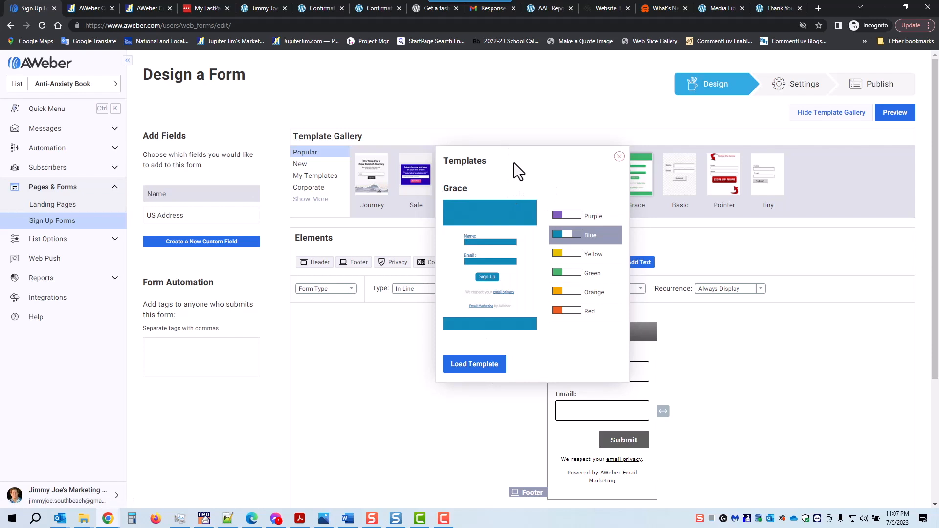
left_click(474, 367)
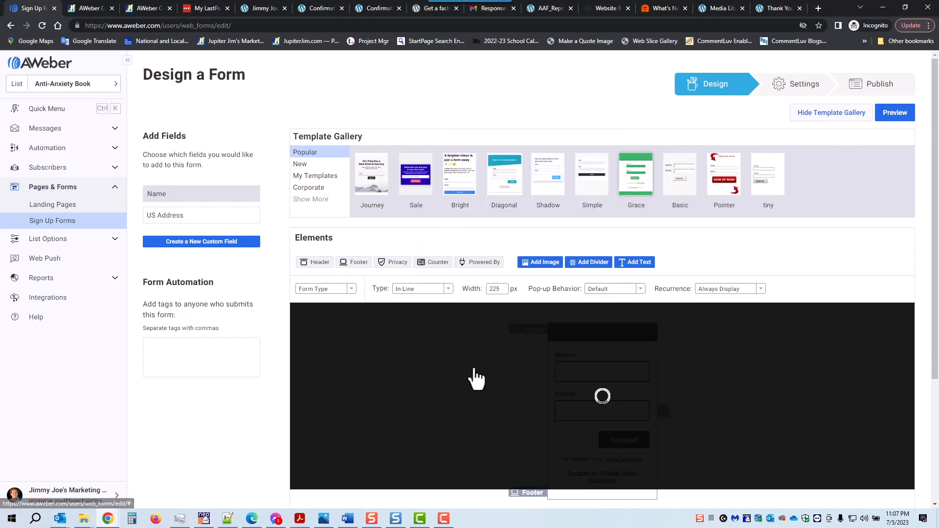
scroll(739, 358, "down", 1)
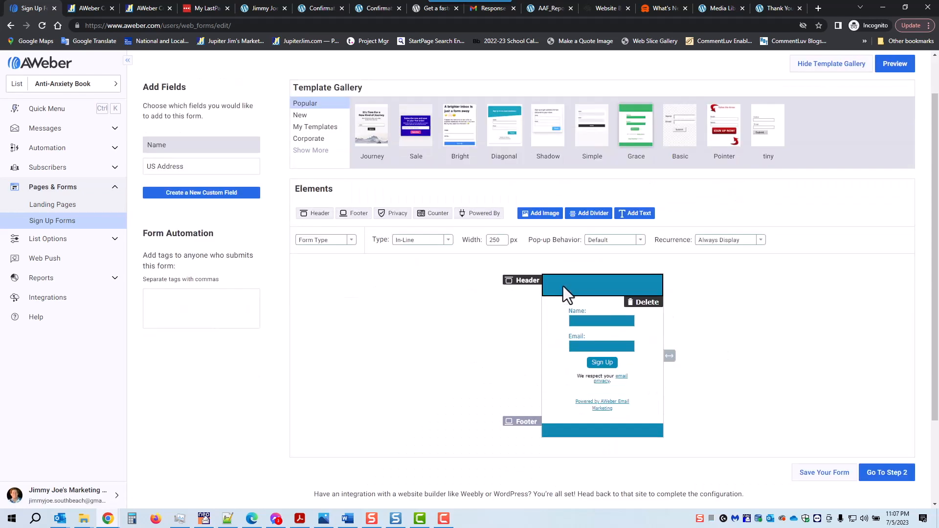
Enter 'Get Your Free Report' as the centered form header text.
left_click(562, 286)
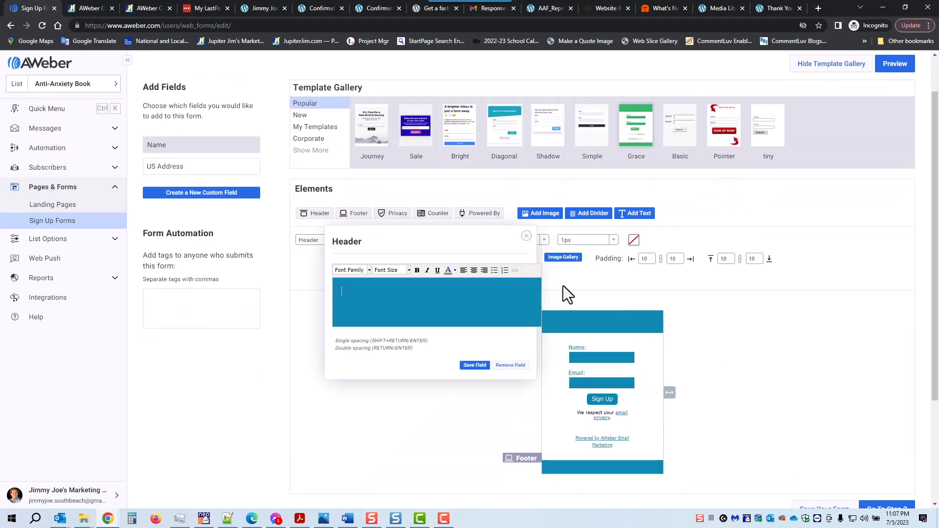
left_click(398, 295)
type("Get Your Free Report")
left_click(473, 270)
left_click_drag(476, 292, 394, 289)
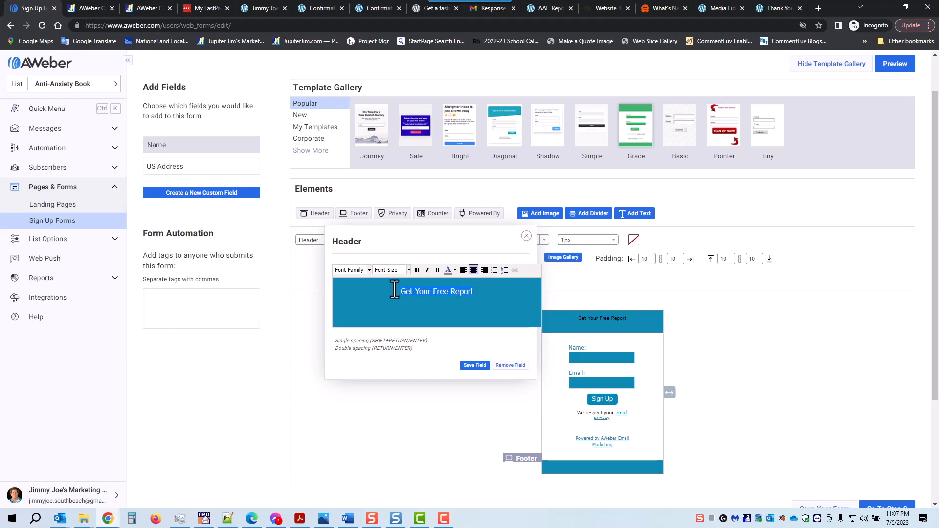
Style the header in Trebuchet MS, 18px, white, and save it.
left_click(368, 270)
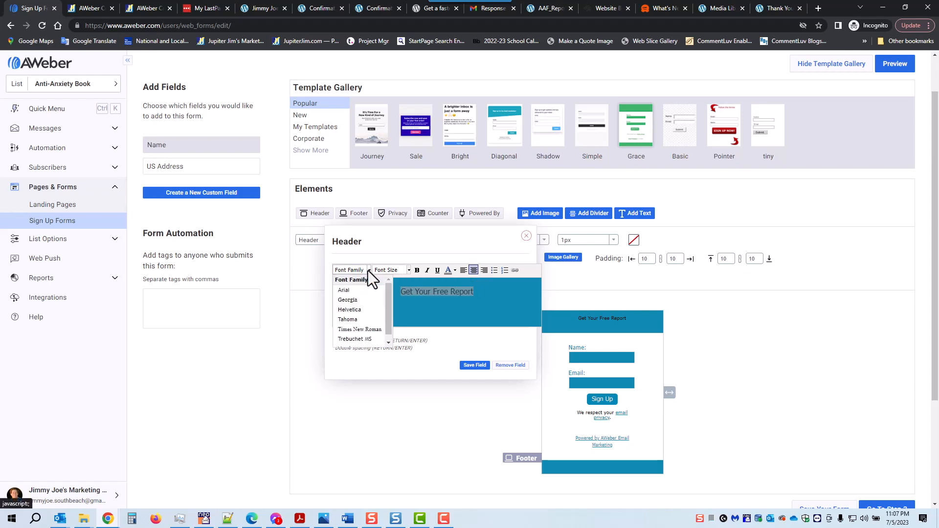
left_click(358, 339)
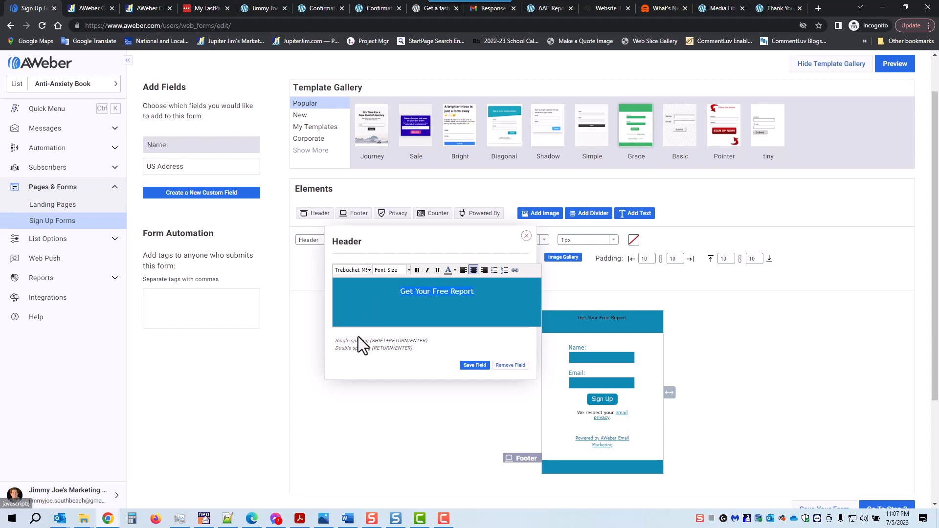
left_click(409, 269)
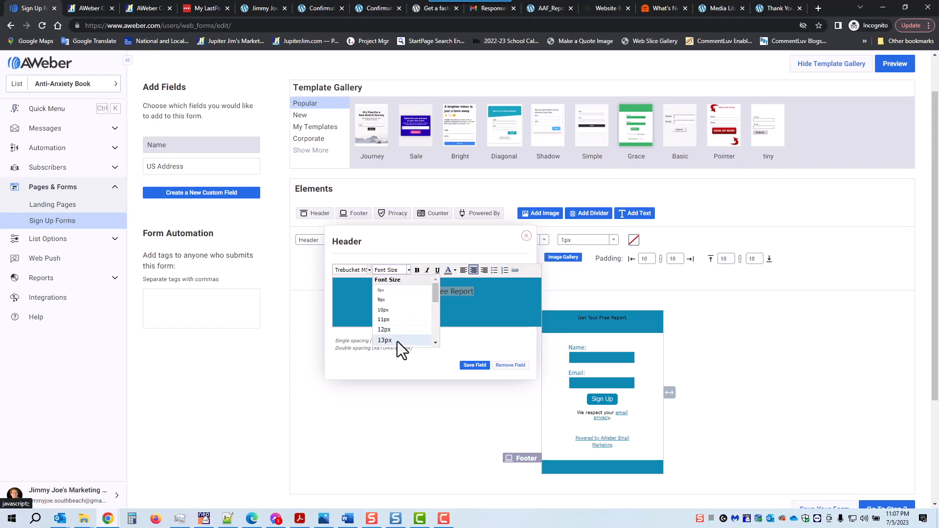
scroll(397, 341, "down", 3)
left_click(398, 315)
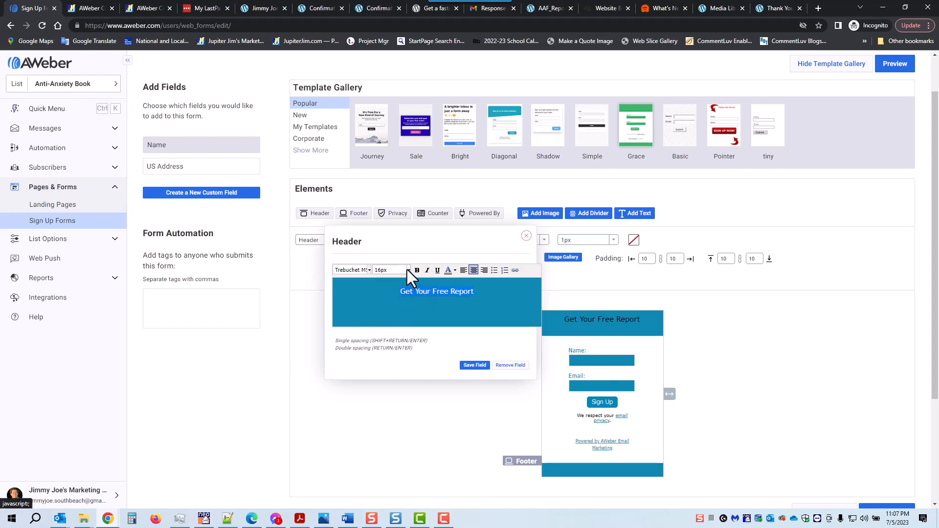
left_click(407, 270)
left_click(403, 331)
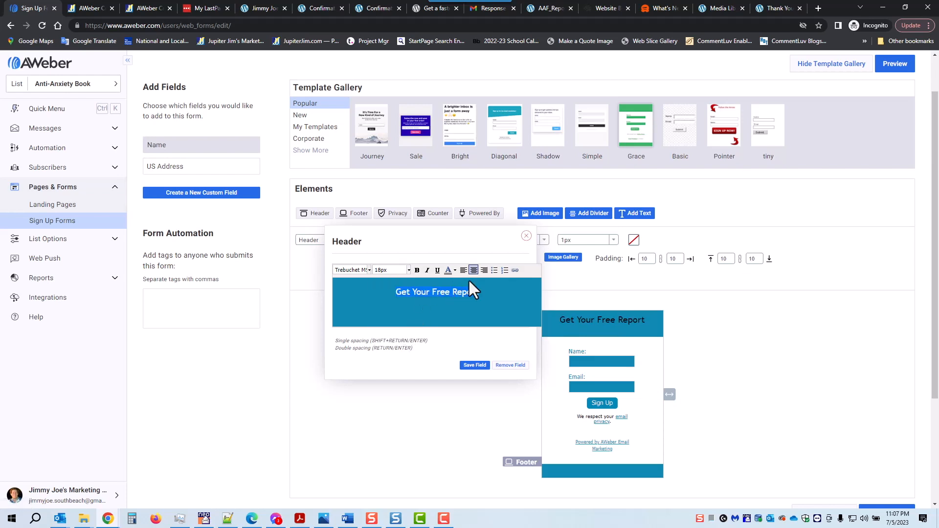
left_click(453, 271)
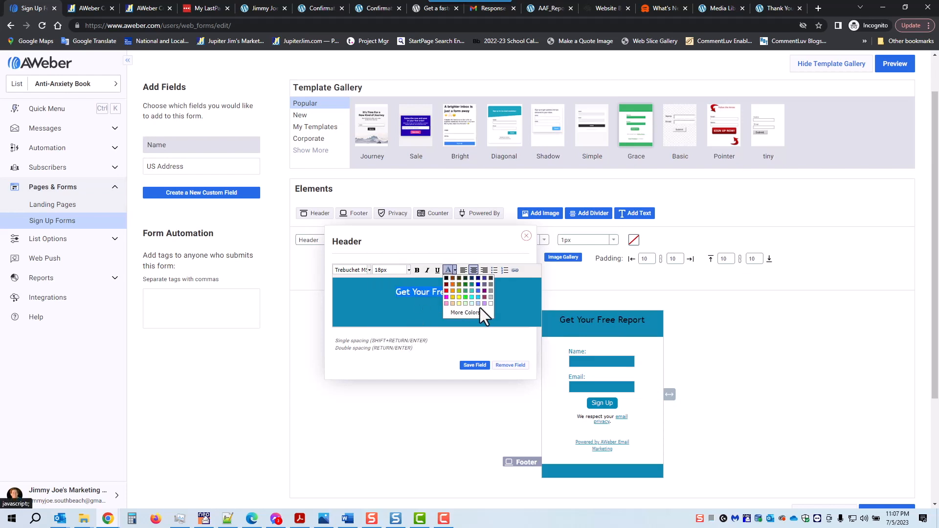
left_click(491, 303)
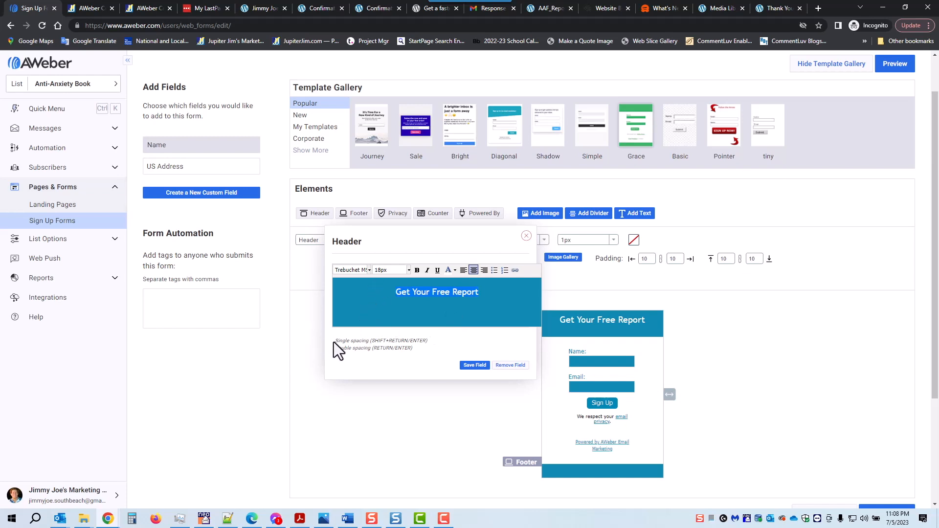
left_click_drag(336, 341, 369, 349)
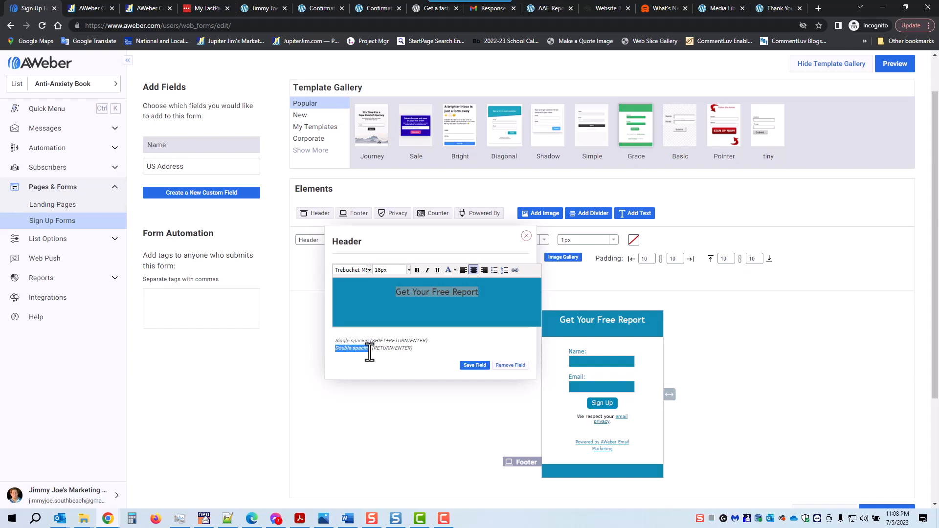
left_click(471, 366)
mouse_move(587, 357)
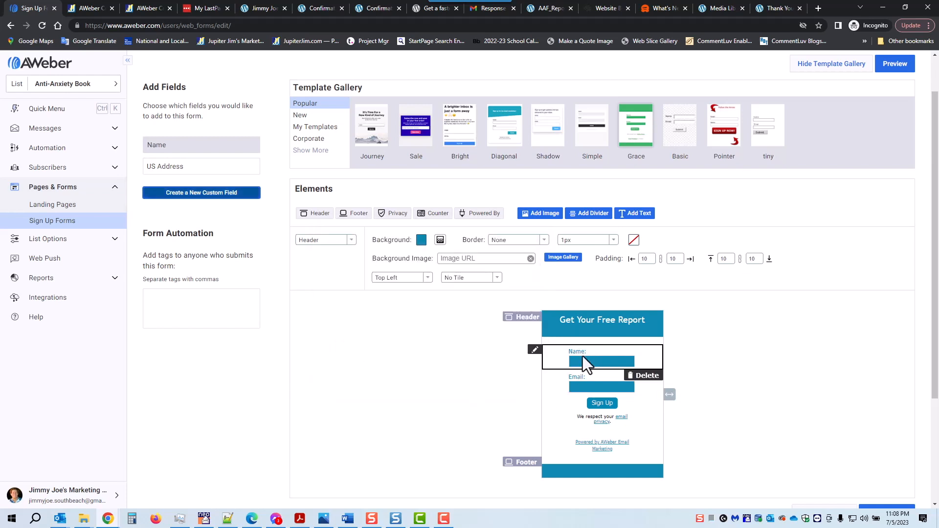
Change the name field's label to 'First Name:'.
left_click(587, 356)
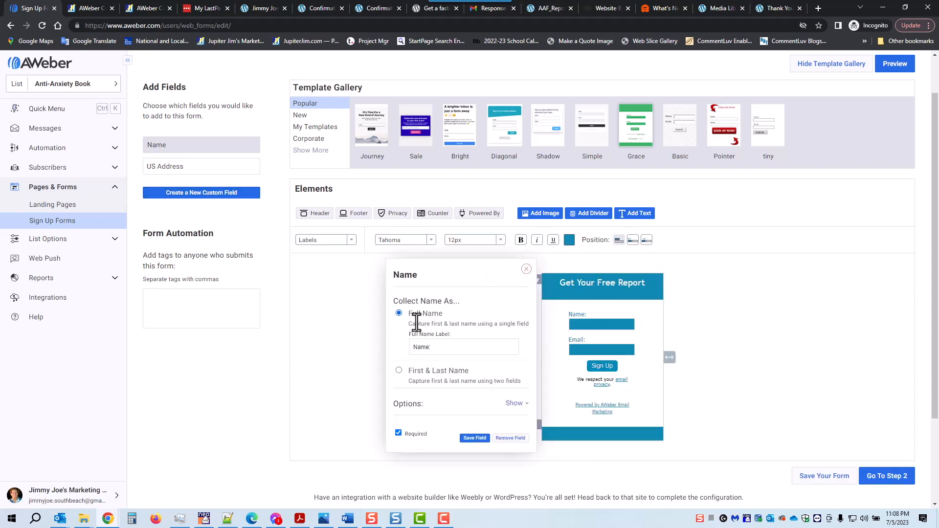
left_click(410, 348)
type("Fi")
key("BackSpace")
type("ull")
key("BackSpace")
key("BackSpace")
key("BackSpace")
key("BackSpace")
type("irst")
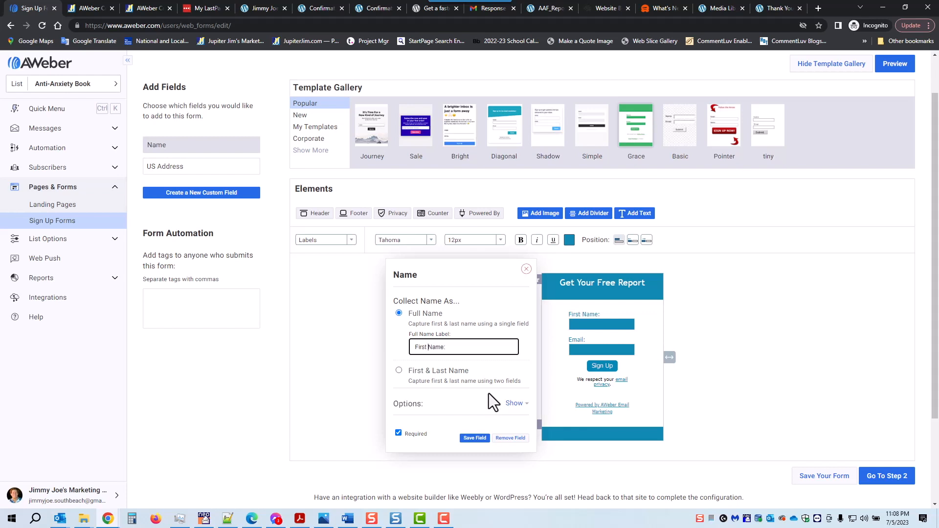
Keep a single full-name field, save it, and bring up the sign-up button settings.
left_click(399, 370)
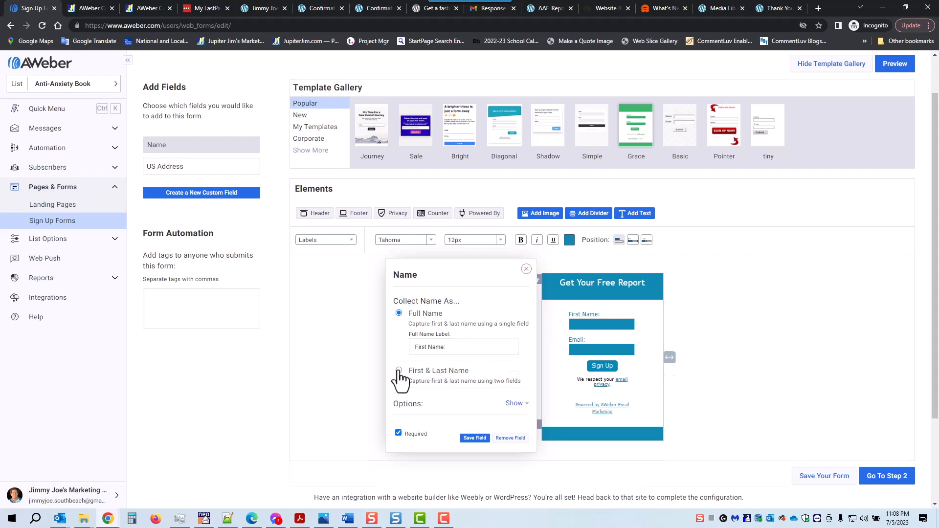
left_click(399, 371)
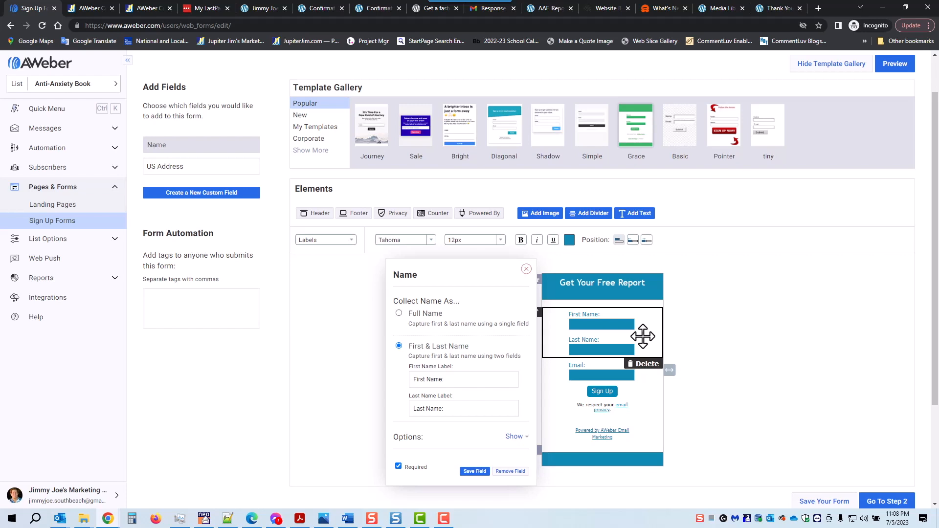
left_click(399, 314)
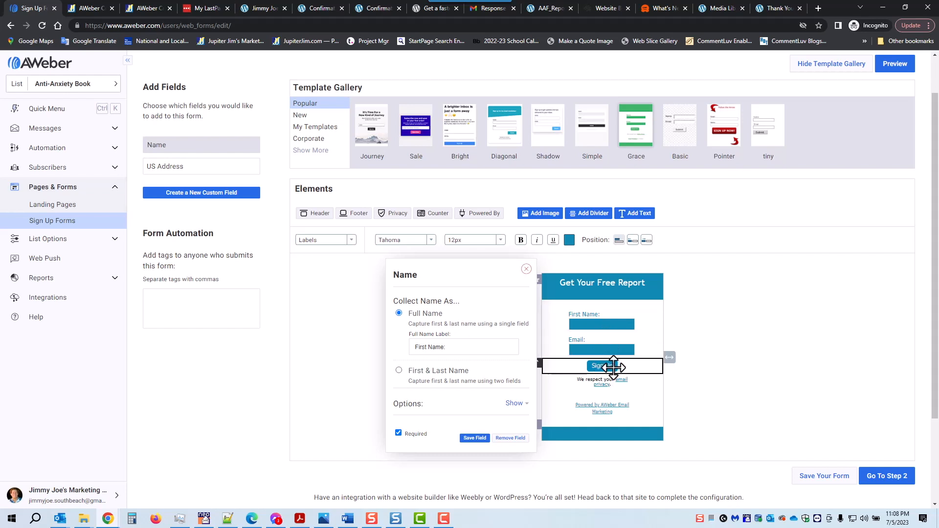
left_click(475, 437)
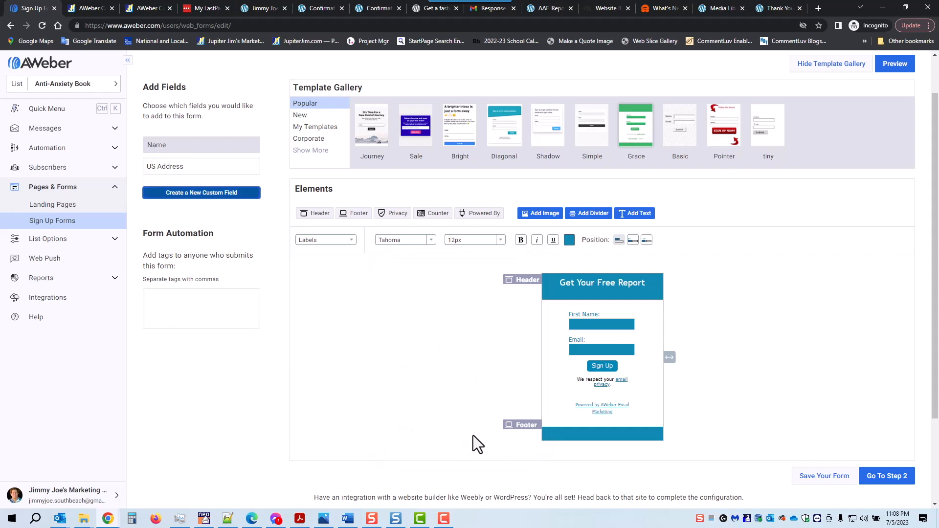
left_click(623, 366)
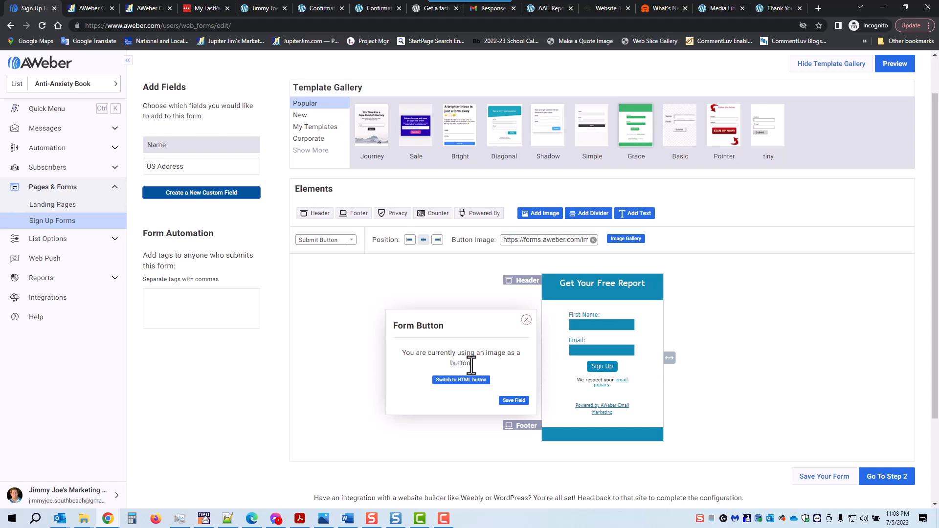
Make the button a text button reading 'Gimme My Free Book' and save it.
left_click_drag(484, 353, 499, 355)
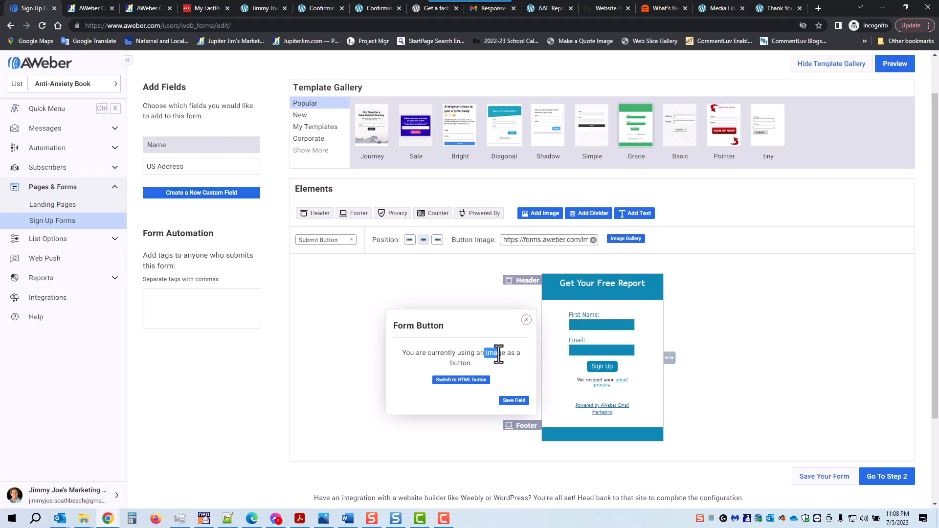
left_click(459, 381)
type("Gimme ")
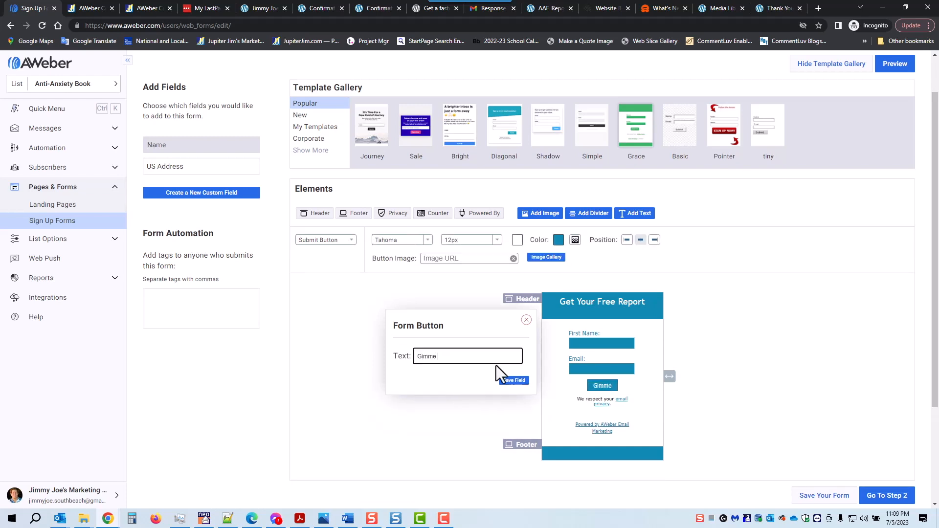
type("My Free Book")
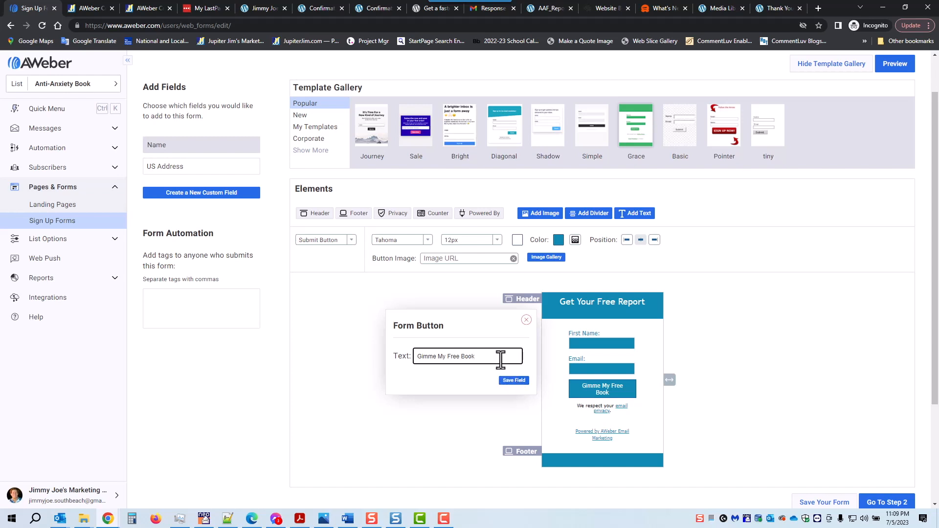
left_click(513, 381)
Widen the form and delete the 'Powered by AWeber Email Marketing' line.
left_click_drag(669, 380, 692, 377)
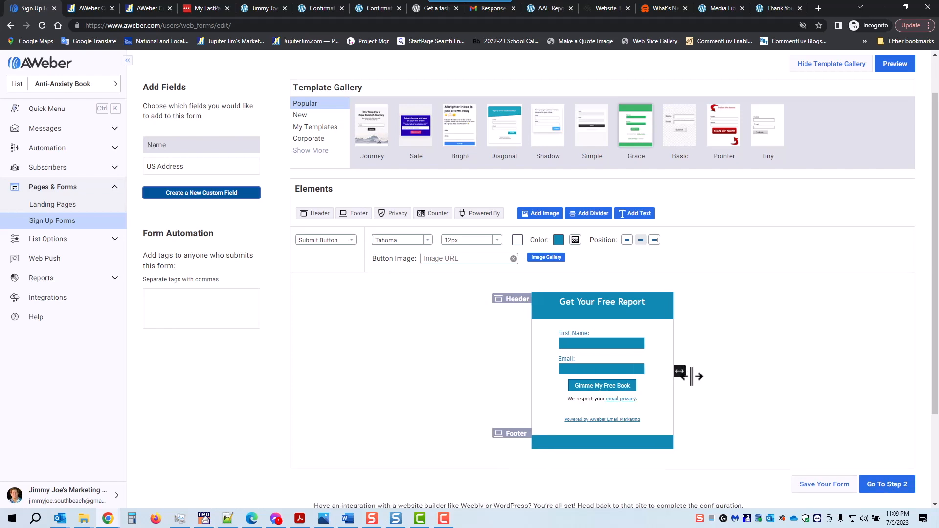
left_click_drag(692, 376, 684, 377)
mouse_move(656, 411)
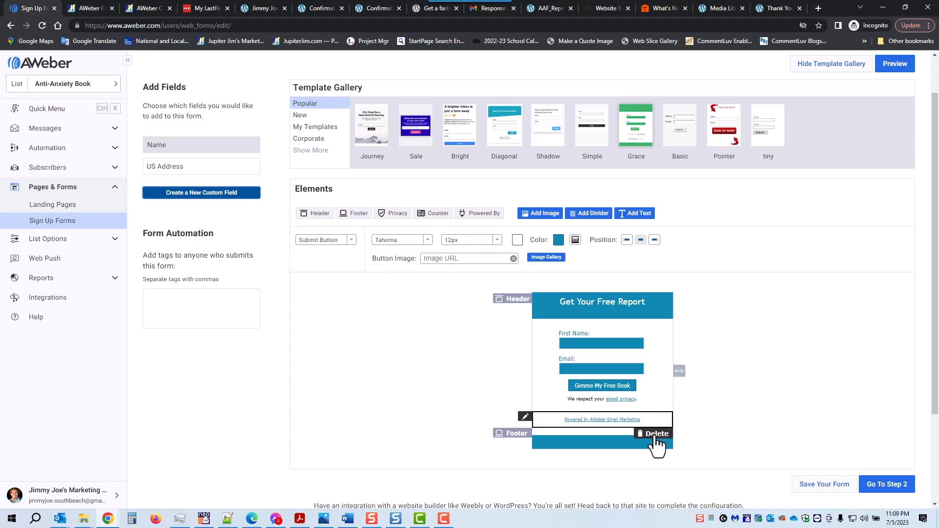
left_click(655, 435)
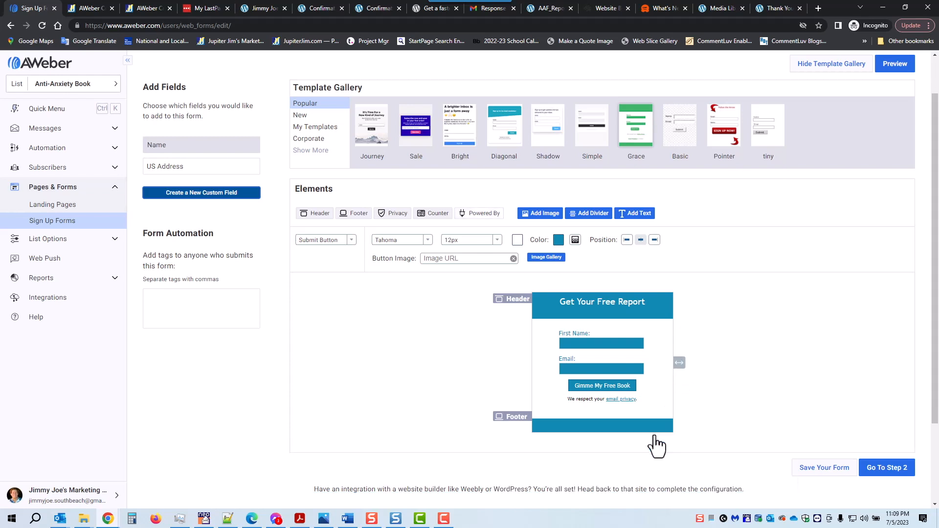
Add 'We will NEVER SPAM You!' to the footer, centered and white, with a blank line above.
left_click(591, 428)
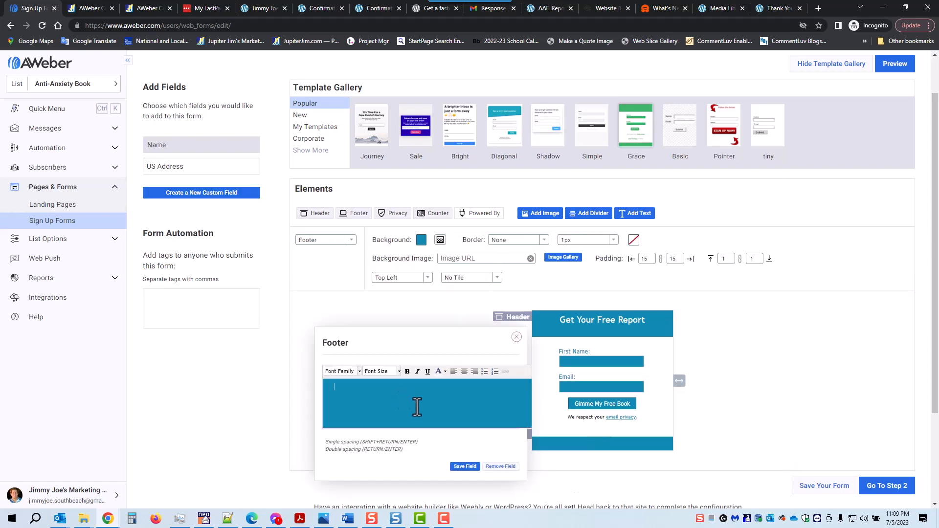
type("We will NEVER SPAM You!")
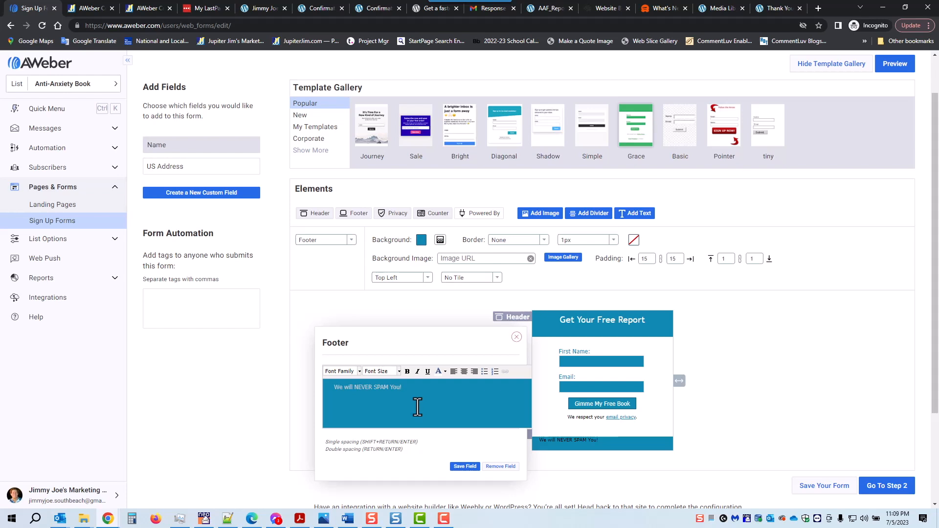
left_click(463, 371)
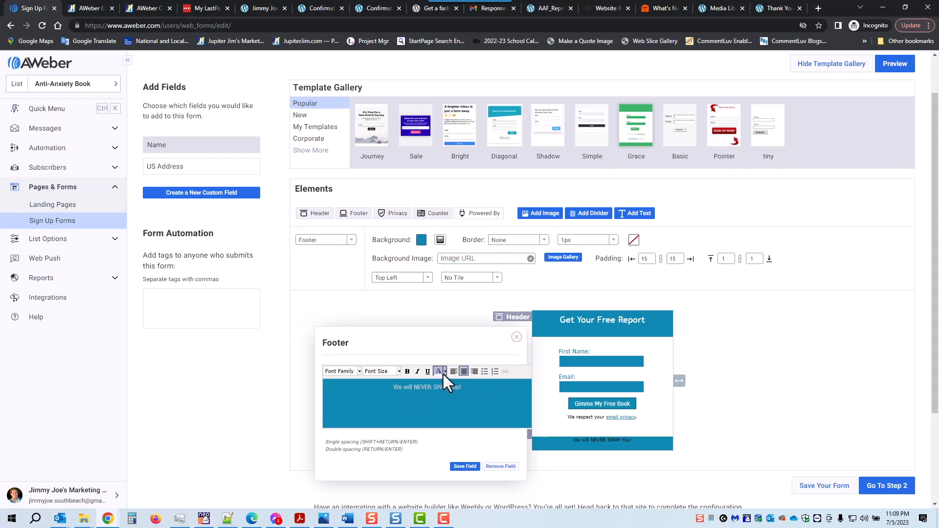
left_click(443, 374)
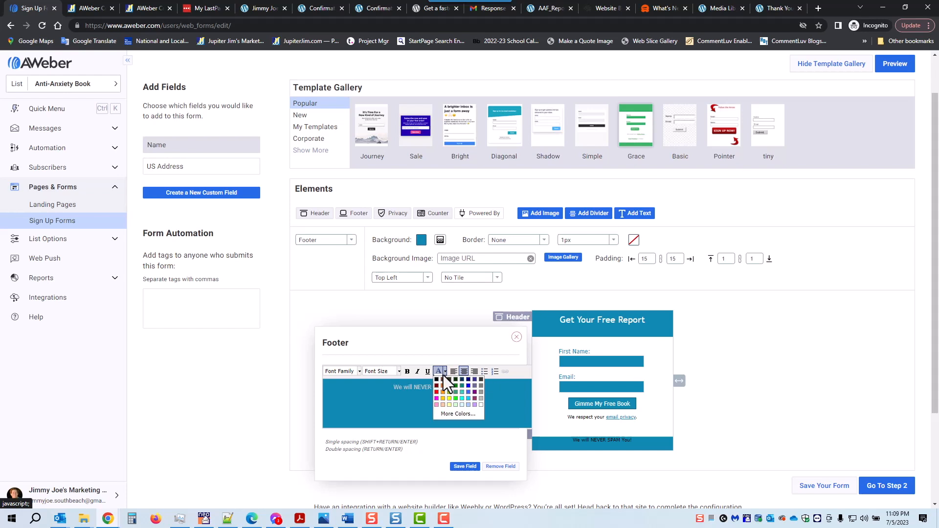
left_click(480, 404)
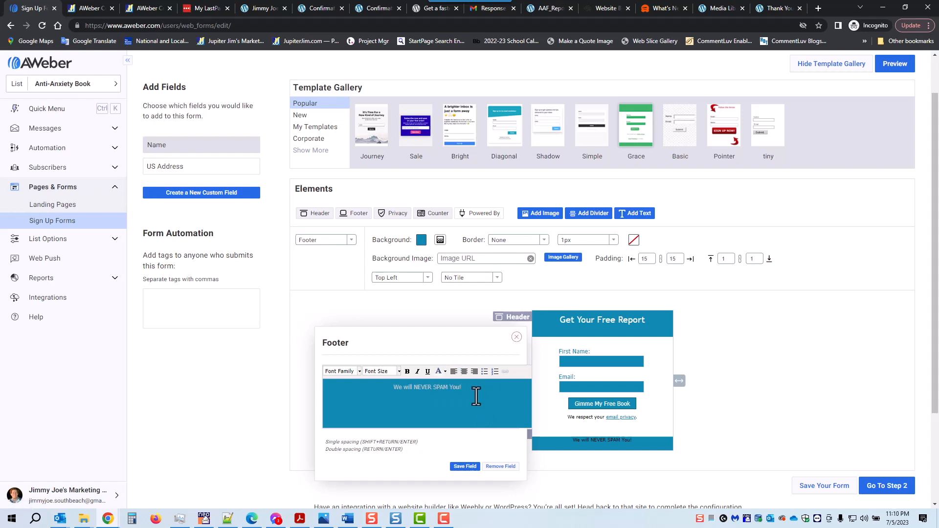
left_click_drag(462, 387, 391, 387)
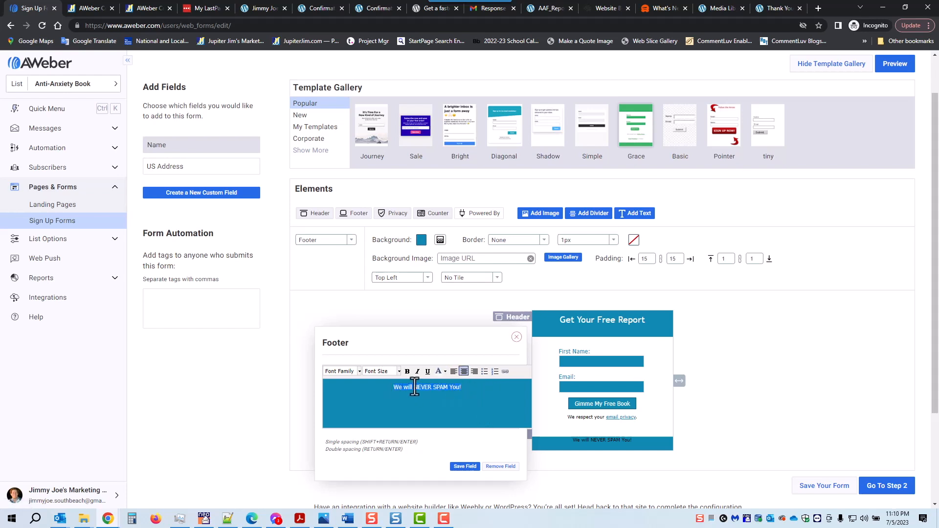
left_click(437, 372)
left_click(404, 412)
key("Return")
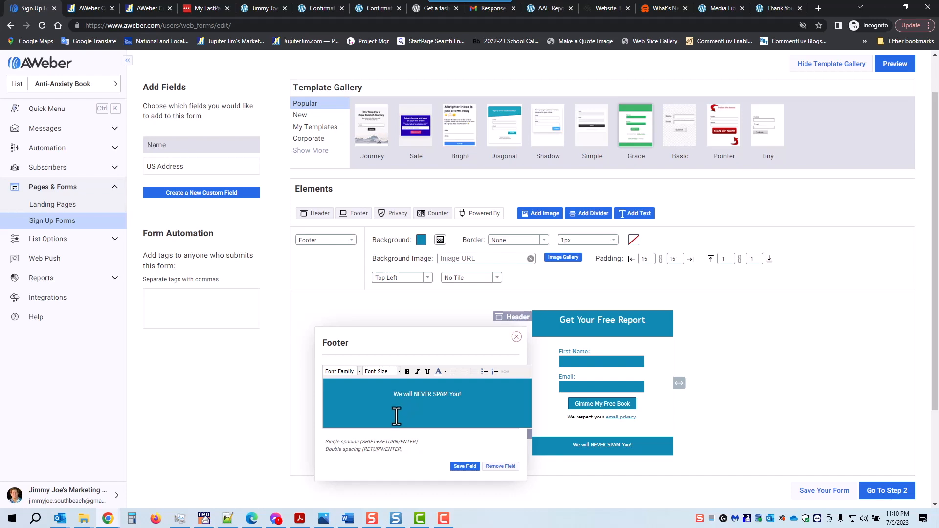
Format the footer text as Helvetica, bold, 18px, and save the footer.
left_click(359, 371)
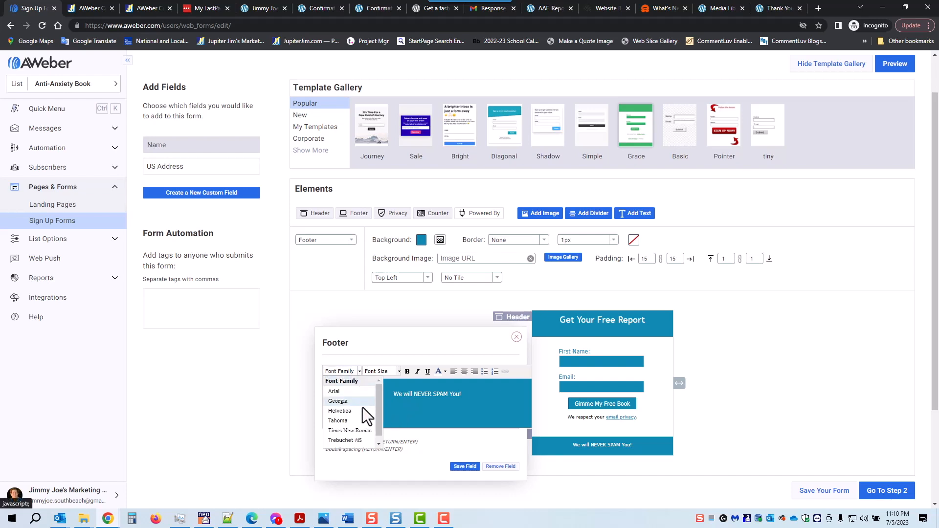
left_click(348, 411)
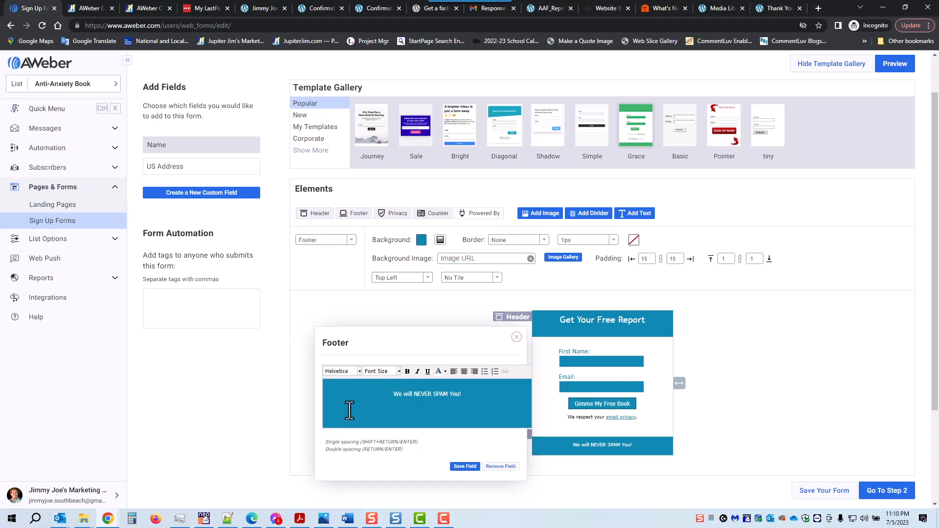
left_click_drag(469, 394, 387, 391)
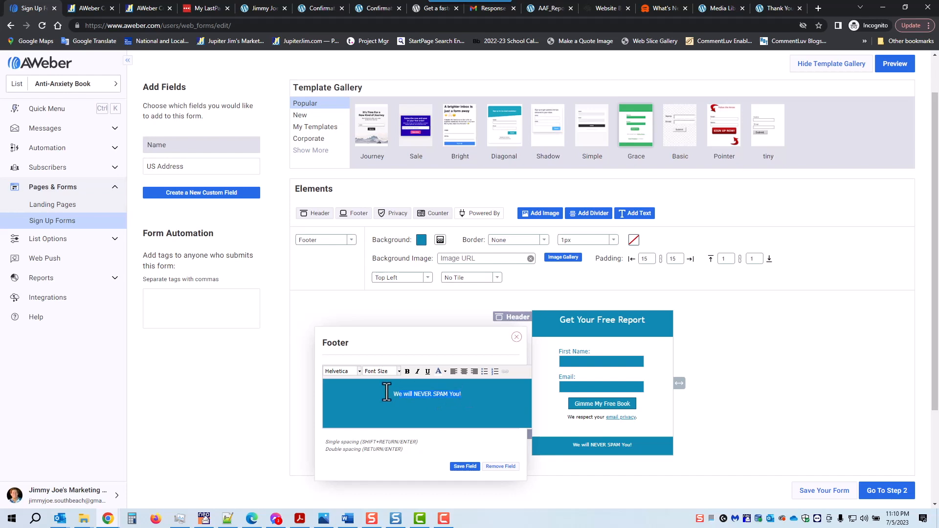
left_click(358, 371)
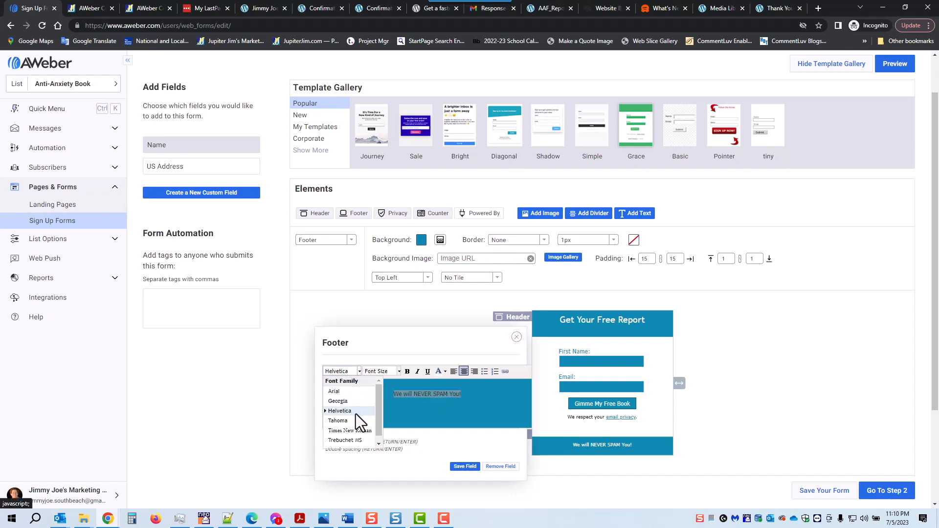
left_click(353, 413)
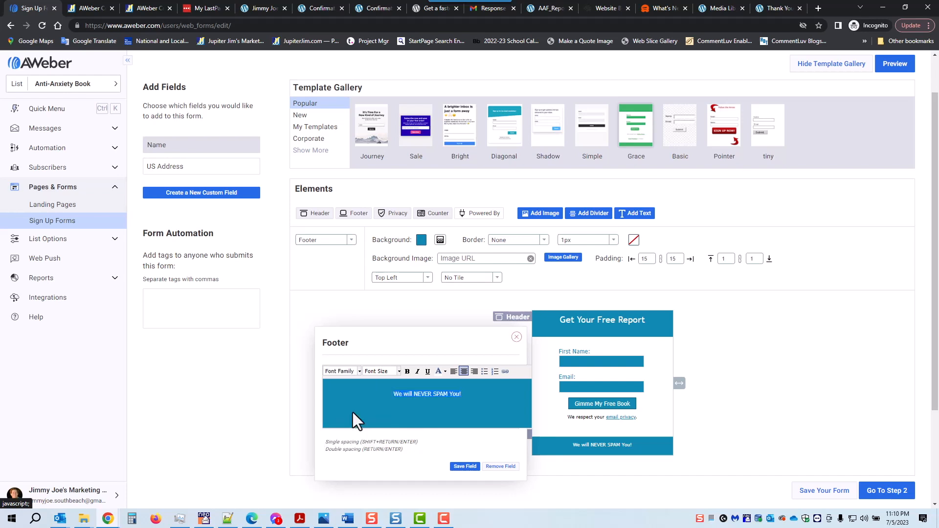
left_click(406, 371)
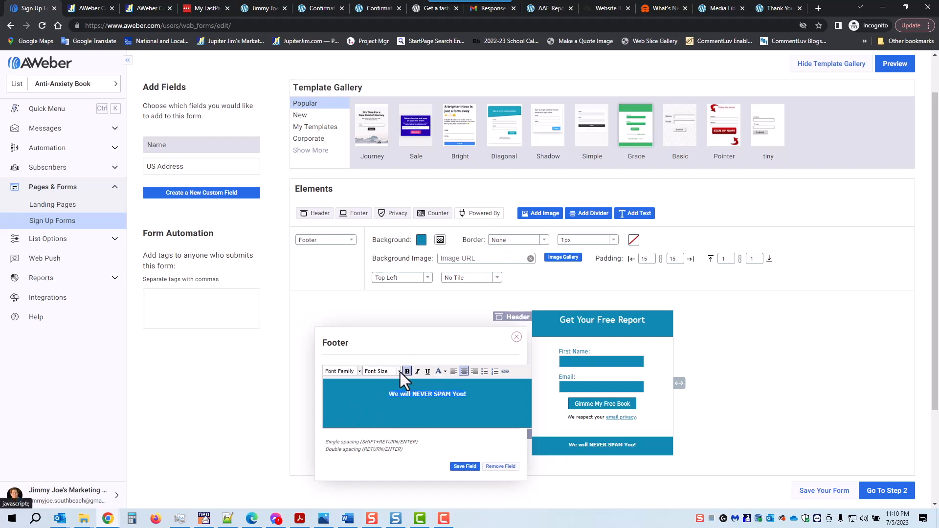
left_click(399, 371)
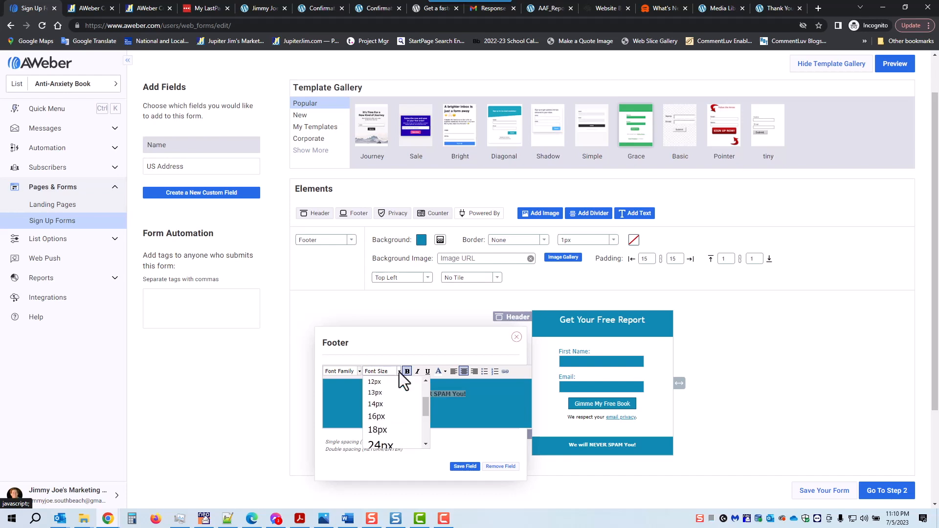
left_click(398, 428)
left_click(768, 331)
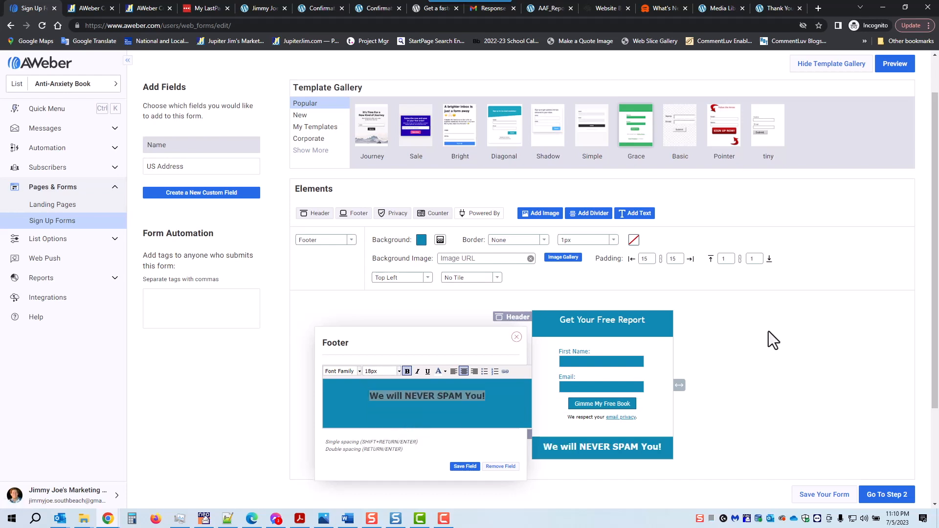
left_click(464, 467)
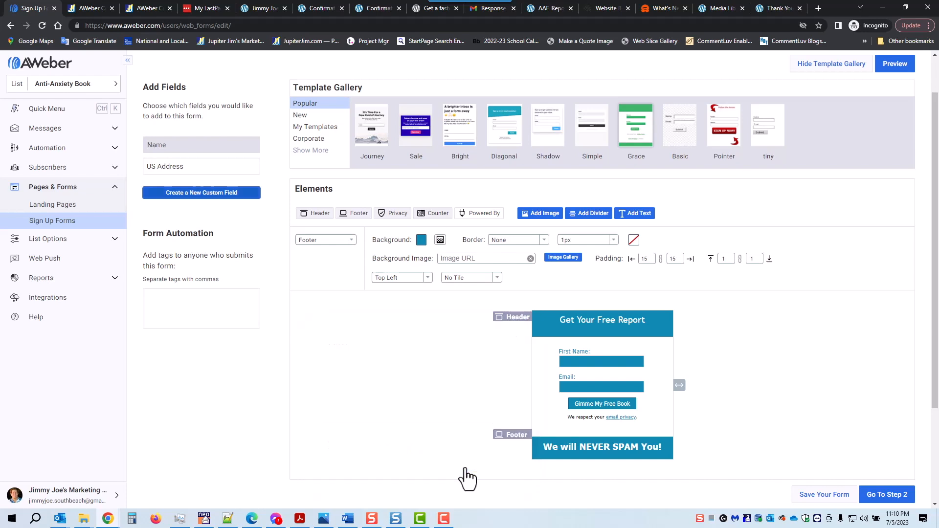
Narrow the form slightly, save it, and rename it 'Anti-Anxiety Book on Main Opt-in Page'.
left_click_drag(684, 385, 678, 385)
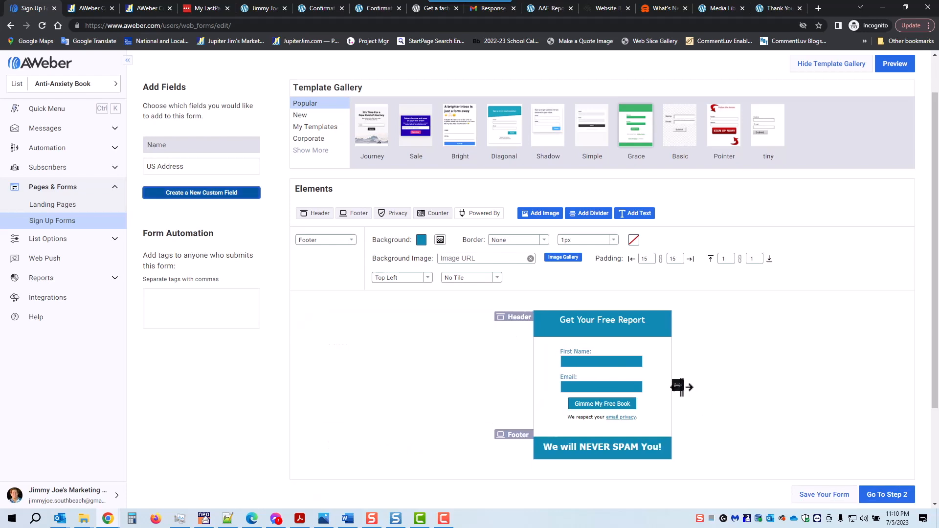
left_click(822, 499)
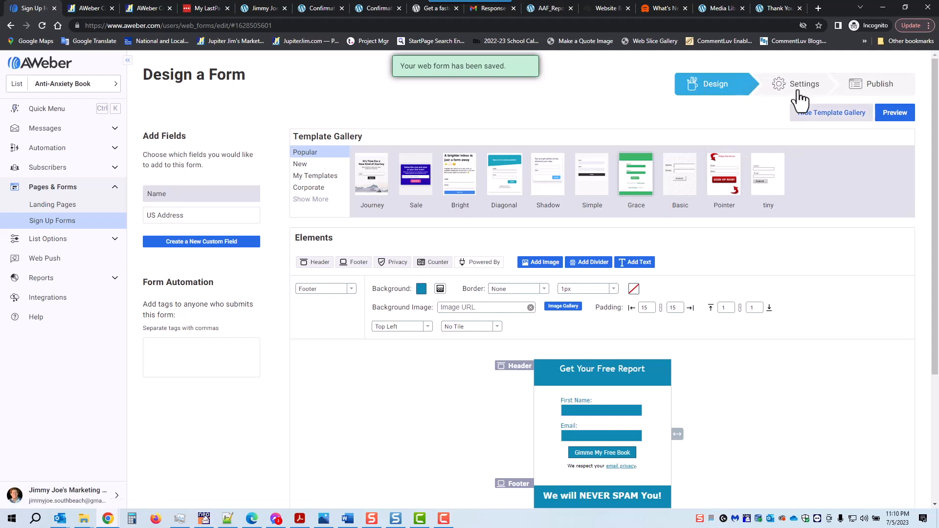
scroll(772, 318, "down", 4)
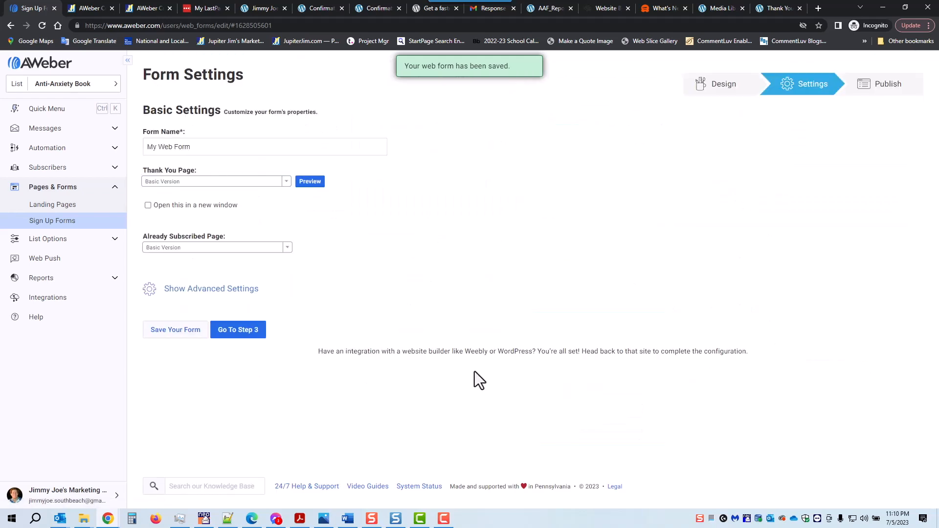
left_click(206, 146)
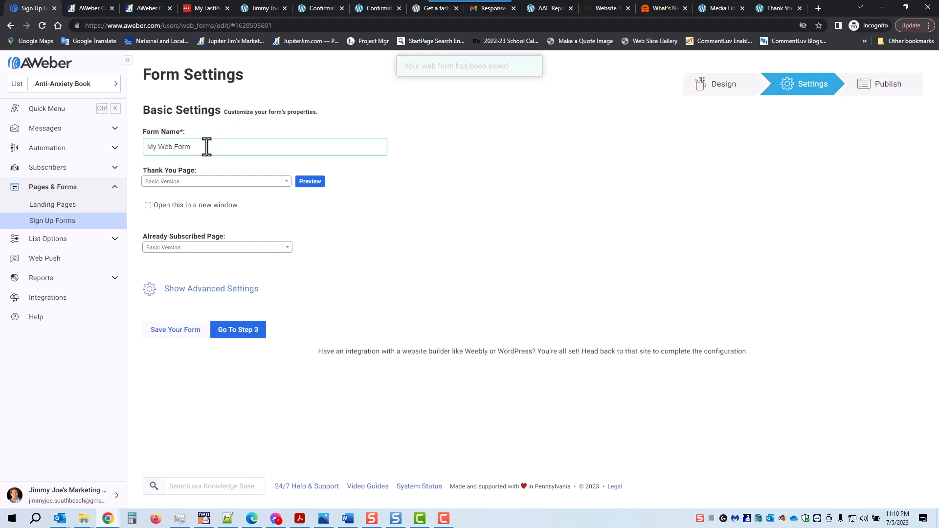
left_click_drag(205, 146, 86, 151)
type("A")
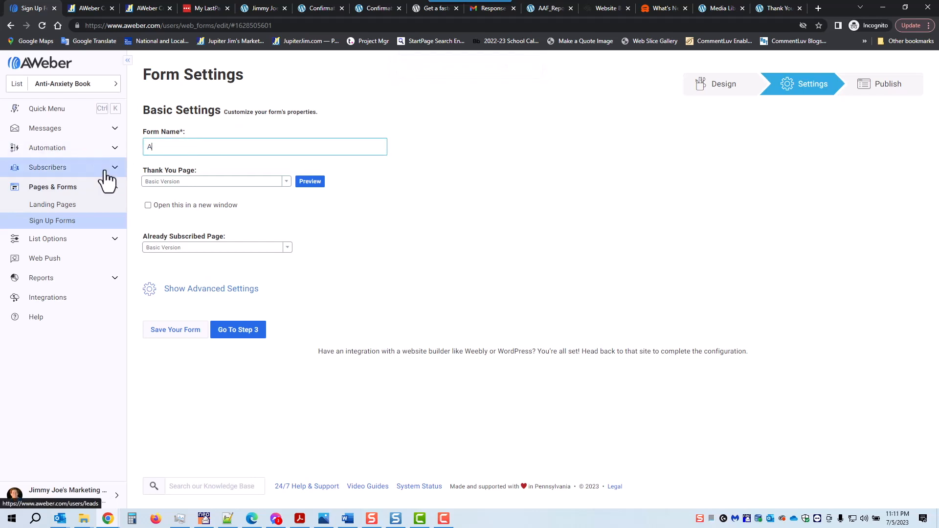
type("nti-Anxiety Book on Main Opt-in Page")
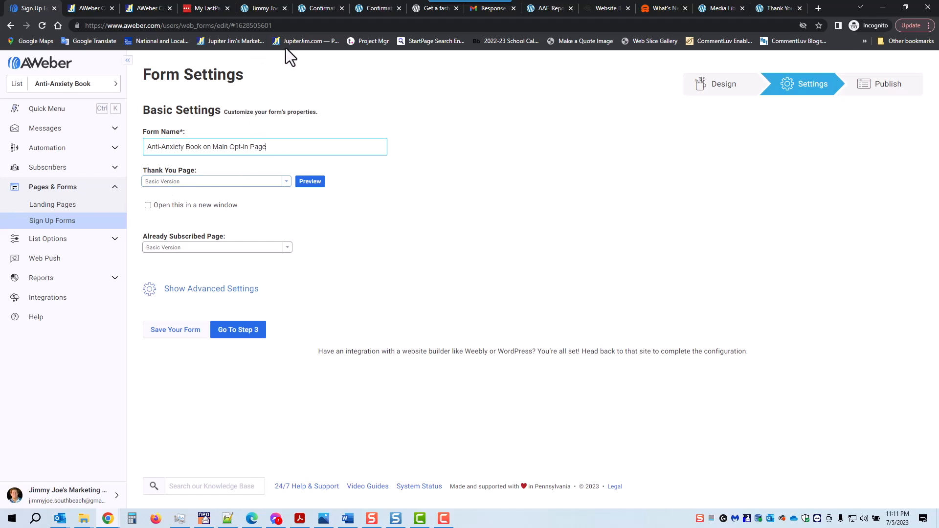
Copy the Thank You Anti-Anxiety Book page URL from WordPress and return to AWeber.
left_click(778, 8)
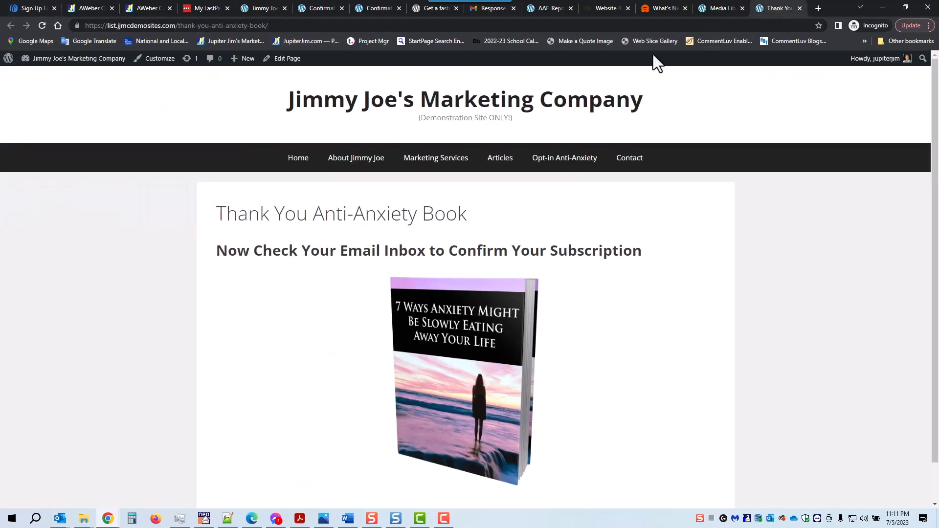
left_click_drag(178, 25, 275, 27)
left_click(274, 27)
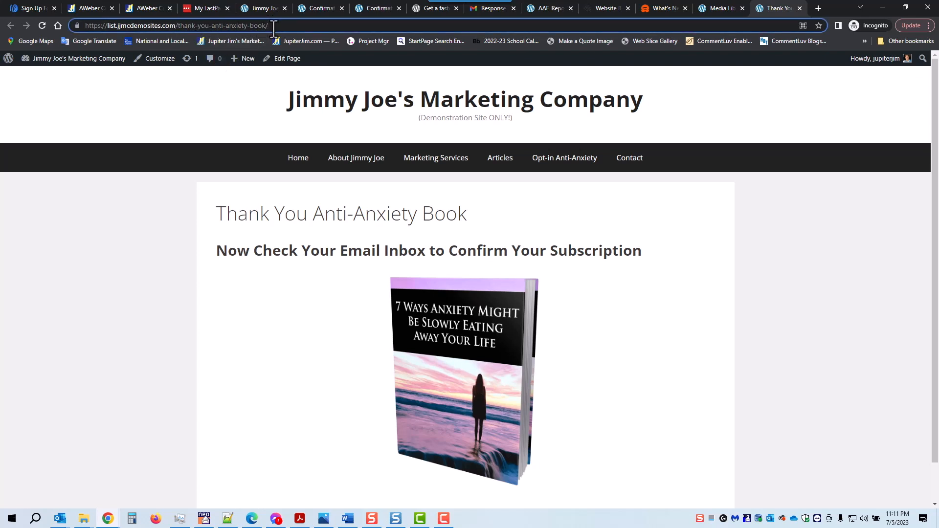
key("ctrl+a")
key("ctrl+c")
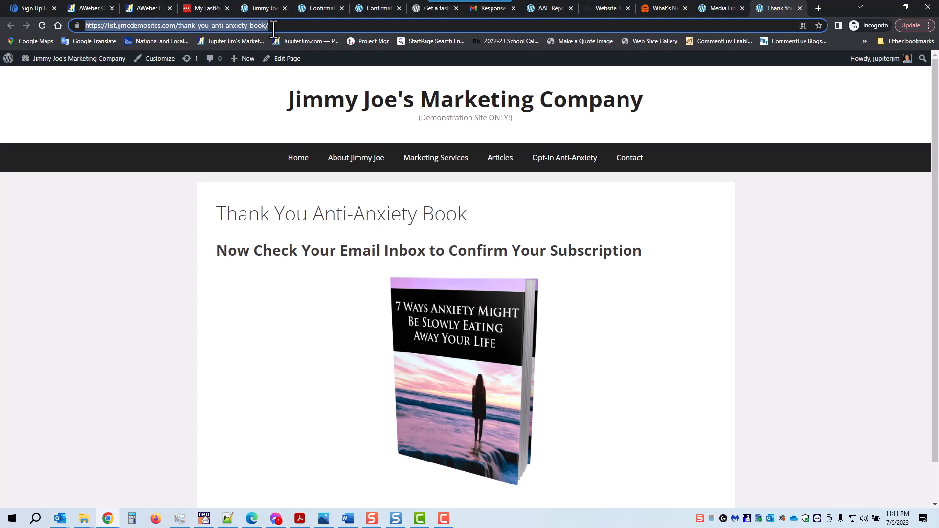
left_click(139, 175)
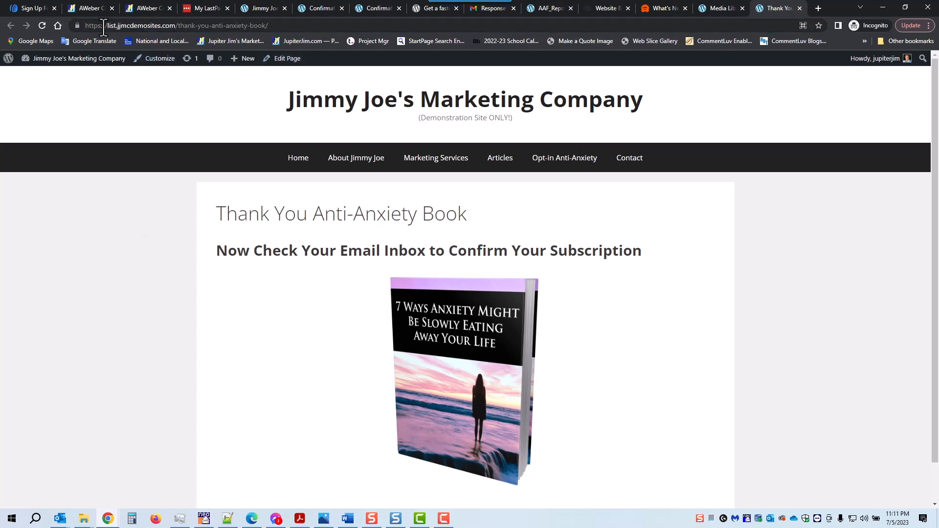
left_click(29, 7)
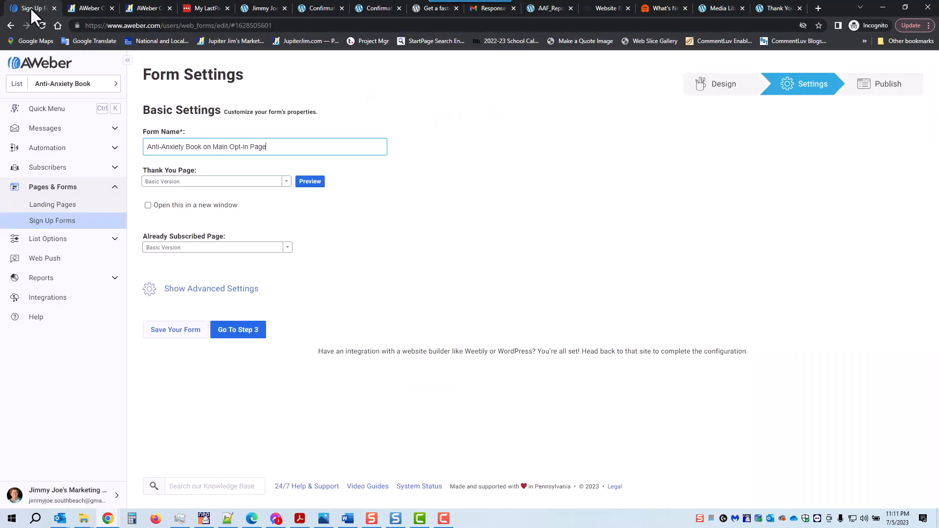
Set the Thank You Page to Custom Page and paste the thank-you-anti-anxiety-book URL.
left_click(286, 187)
left_click(203, 215)
left_click(194, 207)
left_click_drag(194, 207, 133, 205)
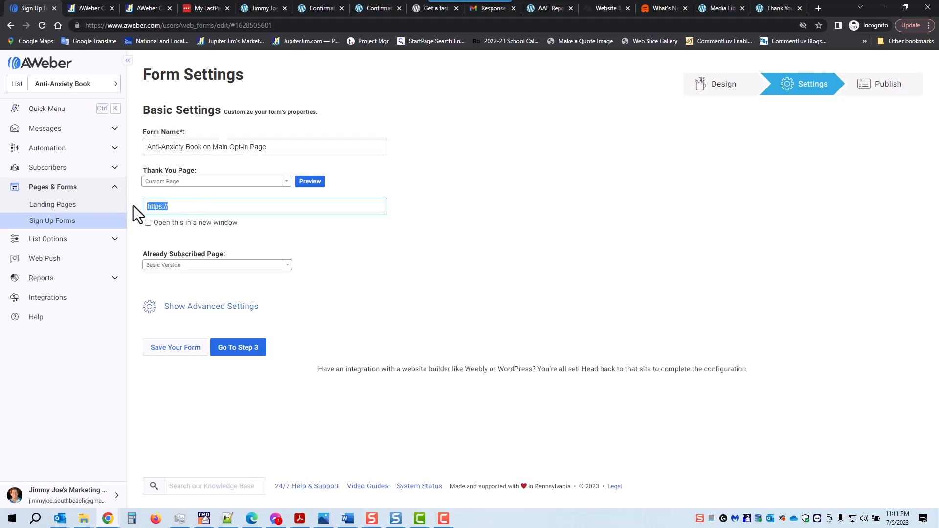
key("BackSpace")
key("ctrl+v")
key("Tab")
key("space")
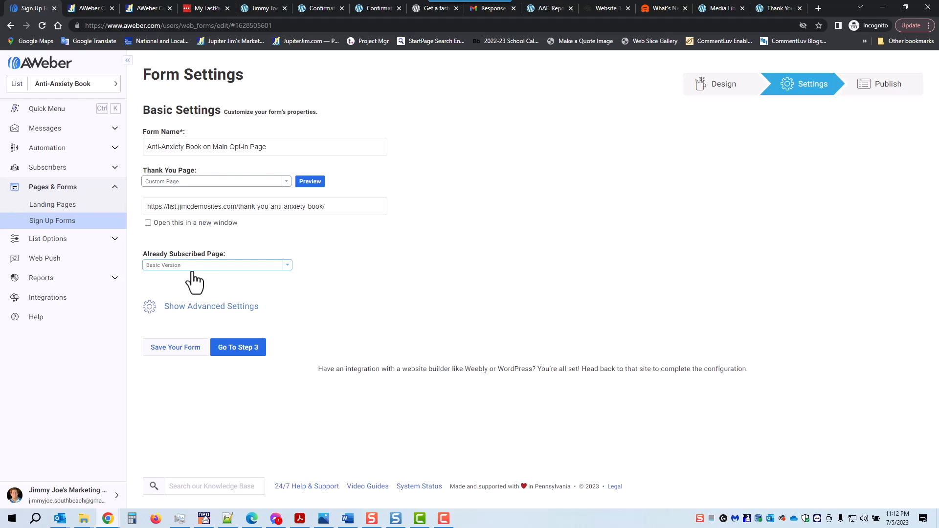
Keep the default Already Subscribed page and save the form settings.
left_click(285, 265)
left_click(355, 264)
left_click(243, 308)
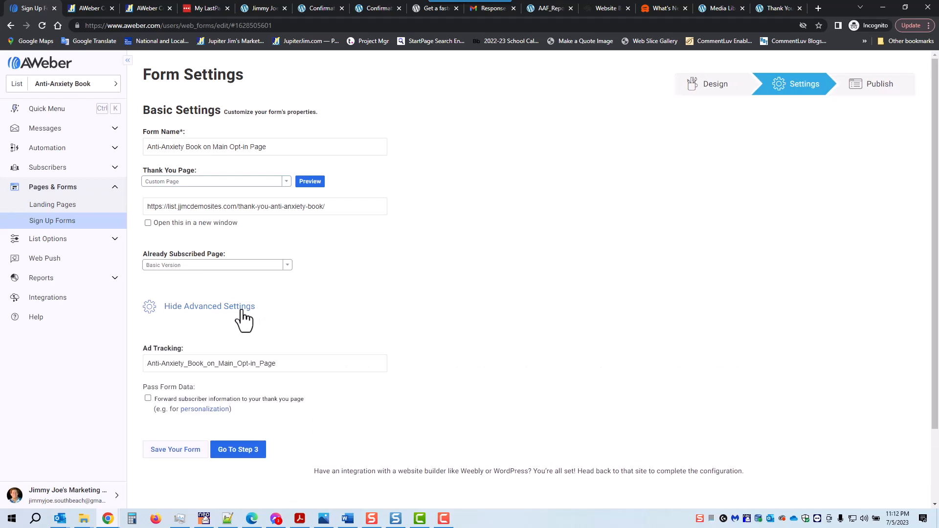
left_click(240, 310)
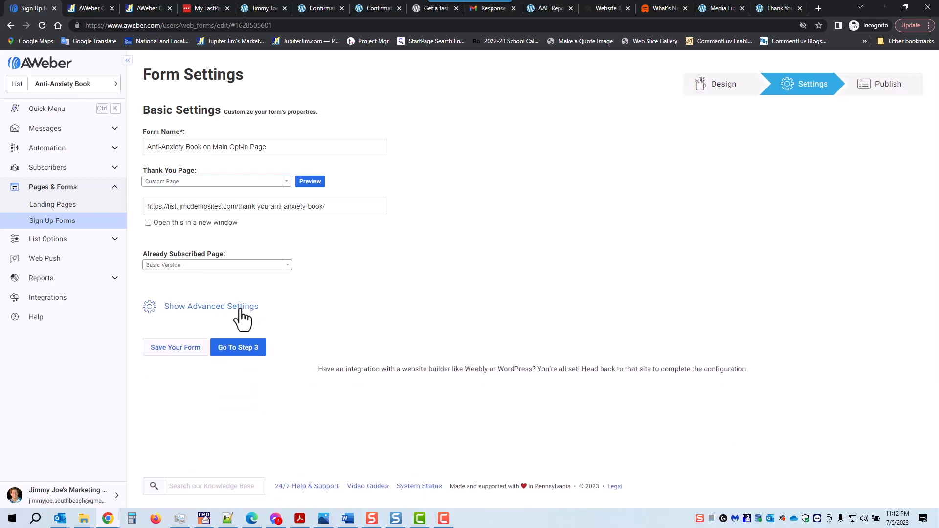
left_click(168, 349)
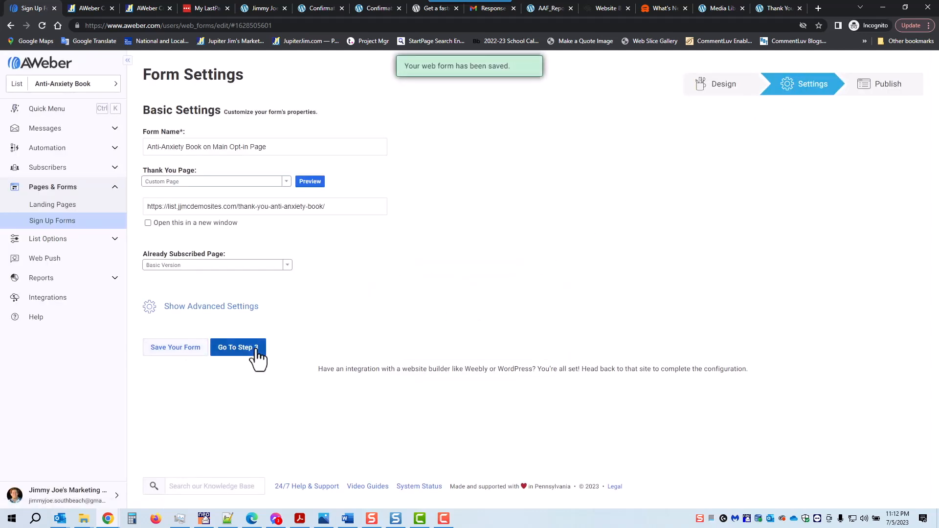
Continue to Step 3, choose I Will Install My Form, and show the enlarged Raw HTML code.
left_click(239, 348)
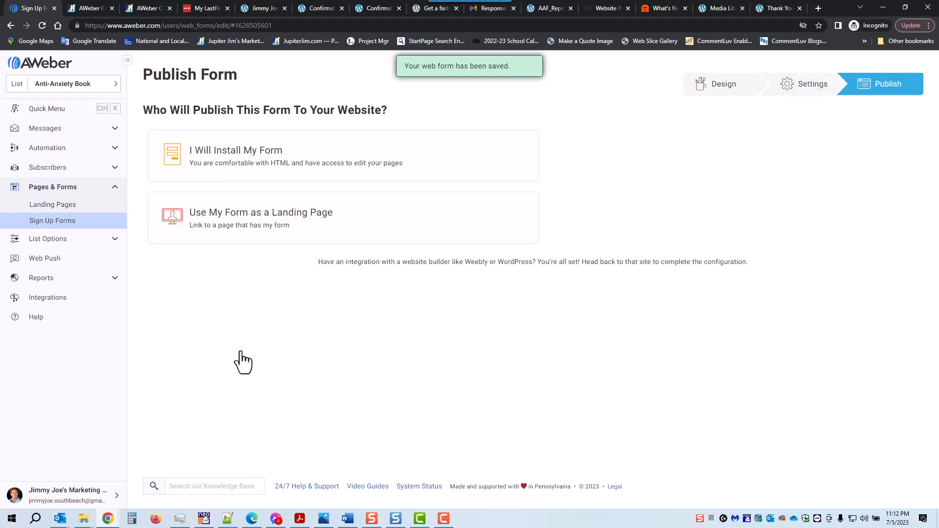
left_click(234, 157)
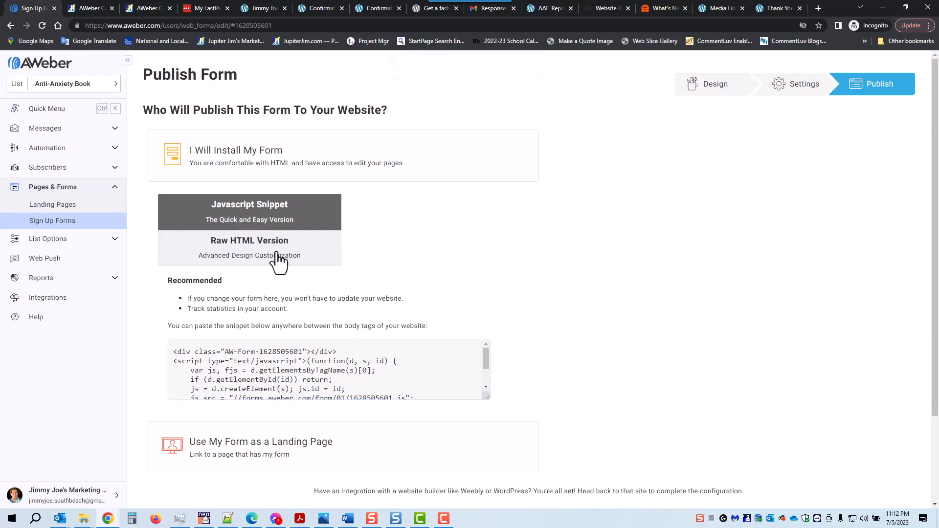
left_click(245, 261)
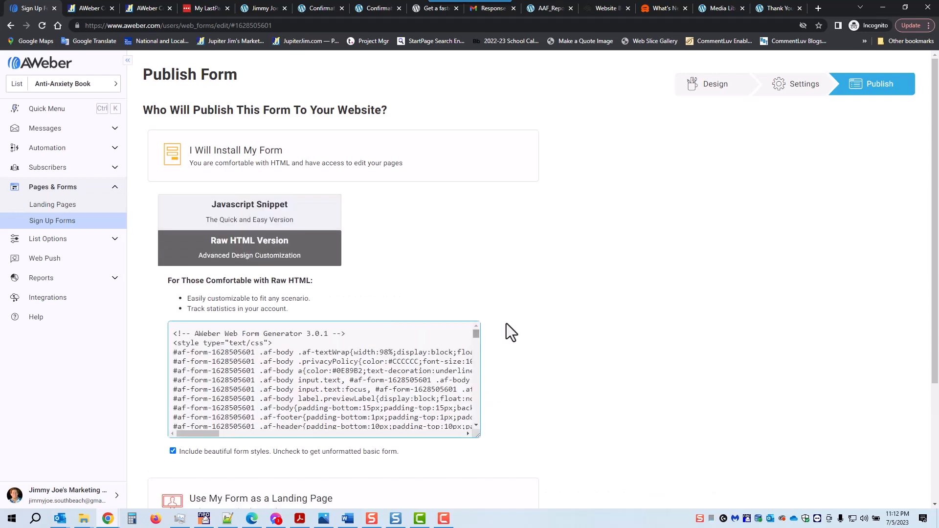
scroll(565, 277, "down", 1)
left_click_drag(477, 386, 506, 520)
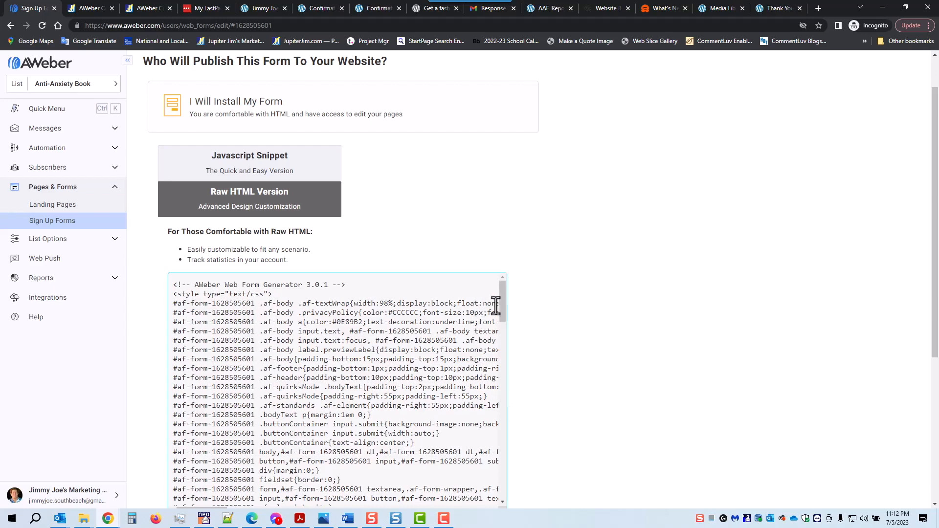
left_click_drag(499, 293, 499, 270)
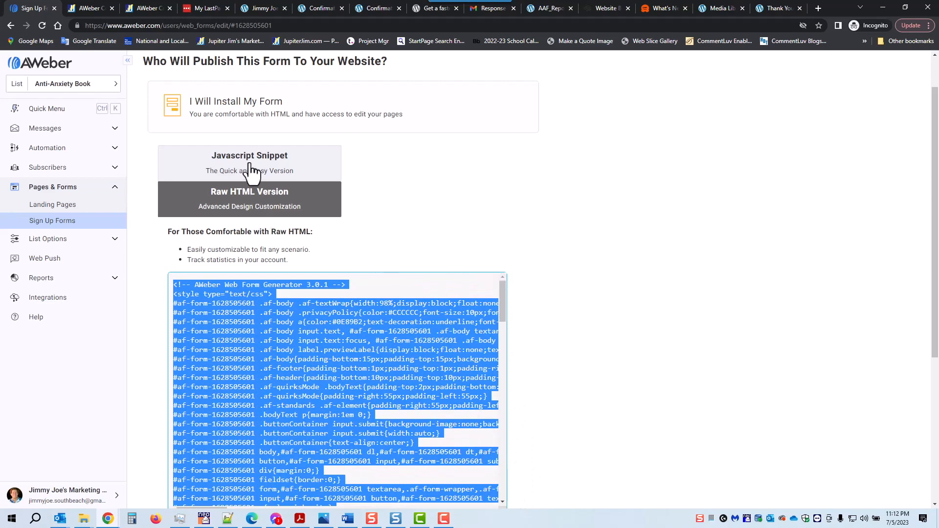
Select the whole Javascript Snippet, then return to the Raw HTML code.
left_click(250, 164)
left_click(475, 343)
left_click_drag(489, 352, 525, 468)
key("ctrl+a")
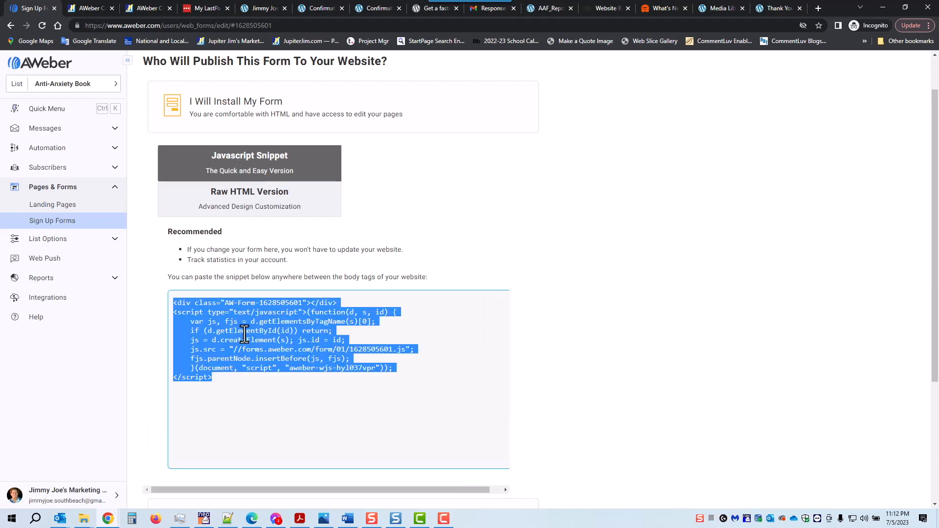
left_click(567, 246)
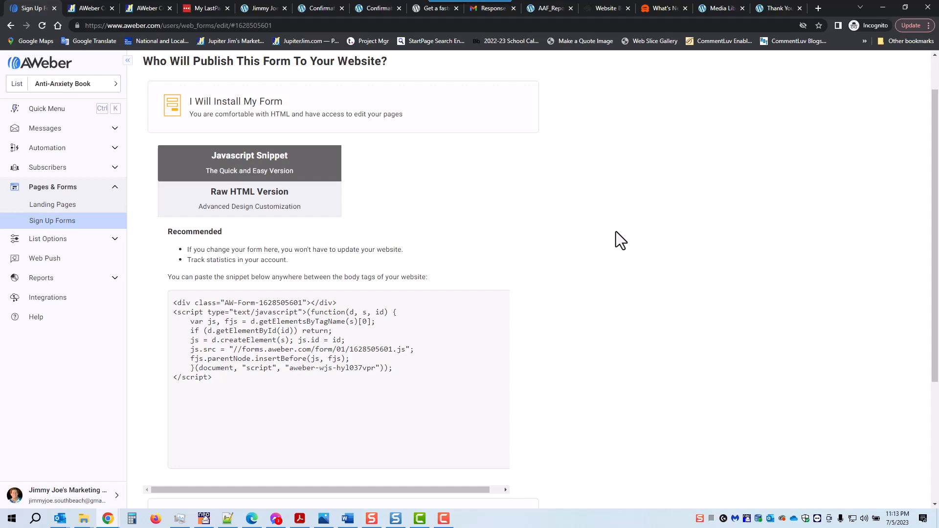
left_click(248, 205)
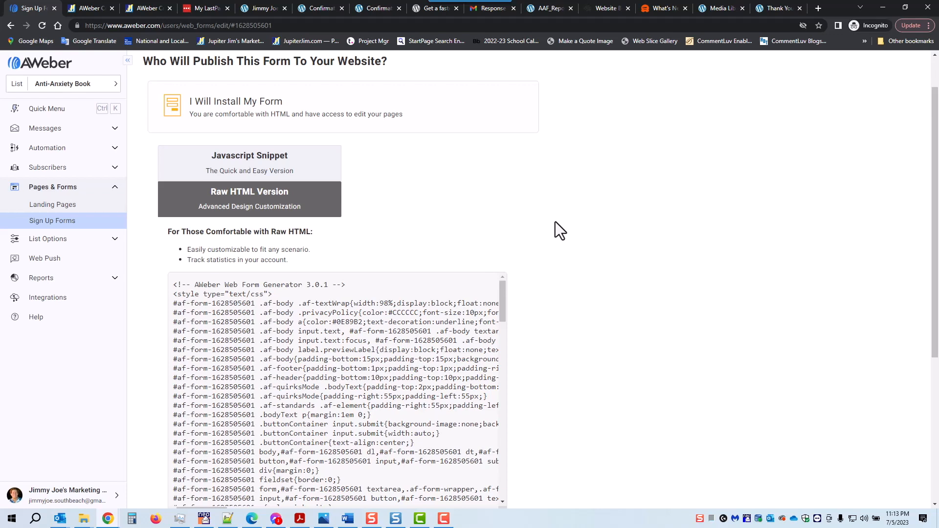
Select all the raw HTML code, then switch to and select the Javascript Snippet instead.
left_click(349, 368)
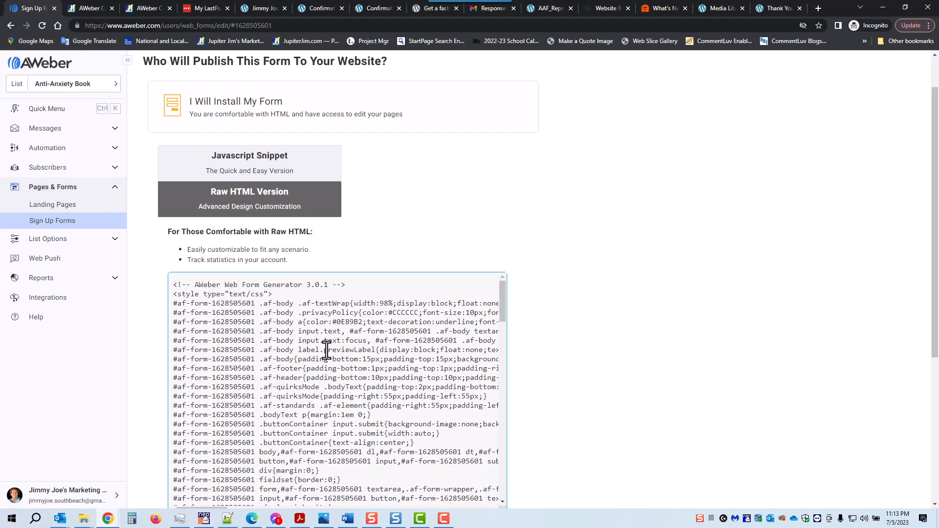
key("ctrl+a")
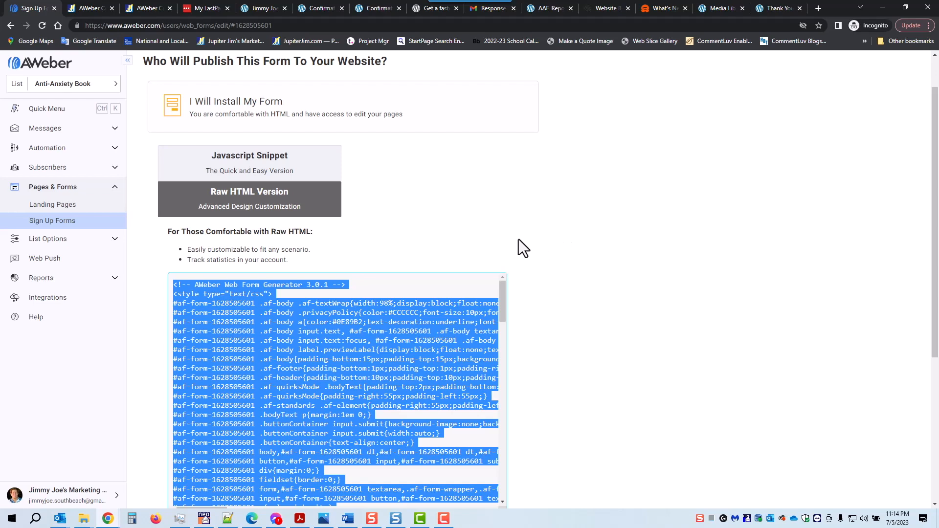
left_click(250, 168)
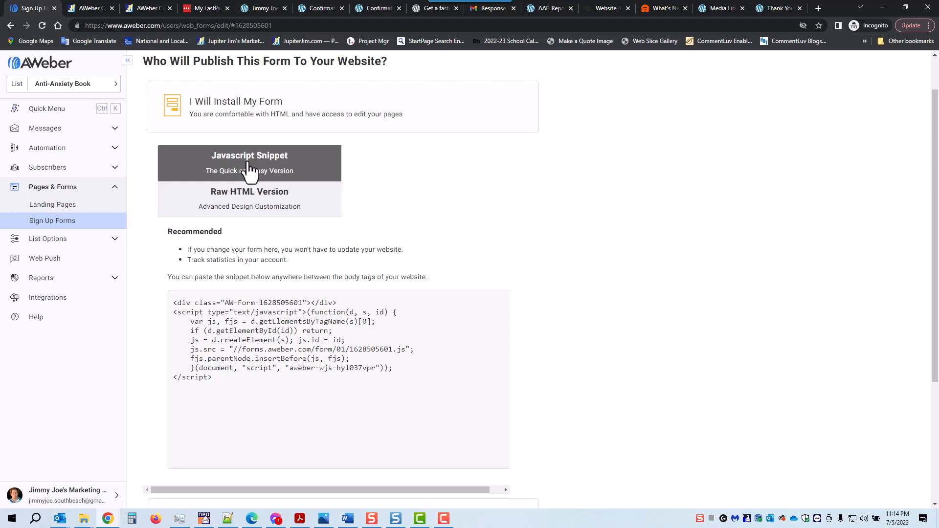
left_click(275, 326)
key("ctrl+c")
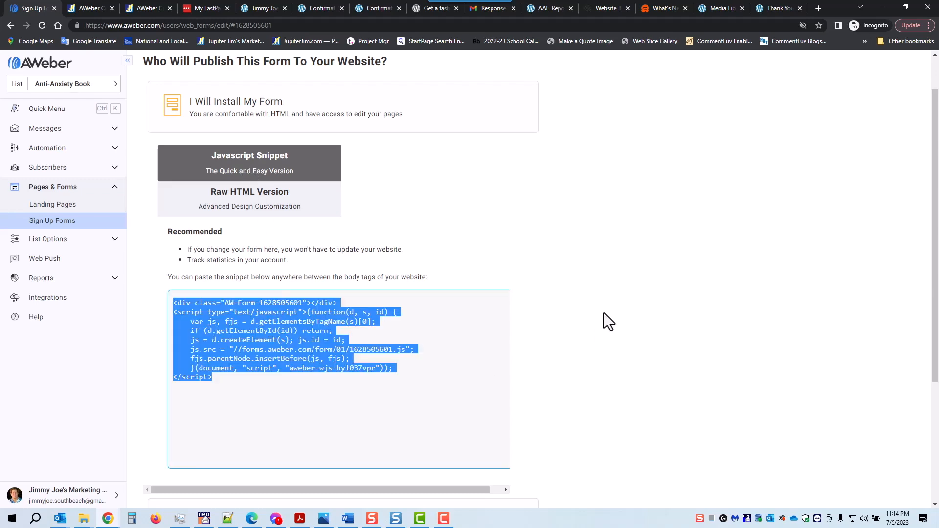
left_click(585, 308)
scroll(593, 310, "down", 4)
scroll(594, 312, "up", 5)
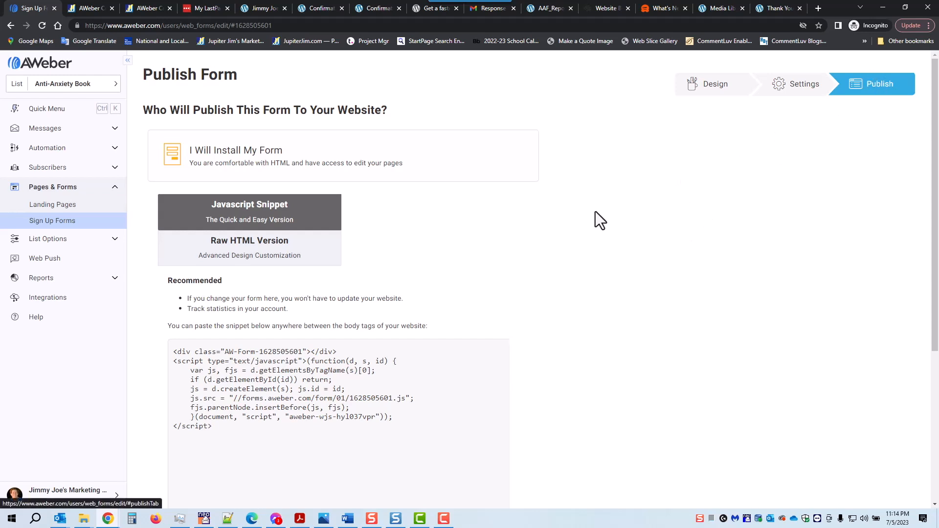
View the AWeber opt-in flow chart full screen in Photos, then close it to return to AWeber.
left_click(323, 520)
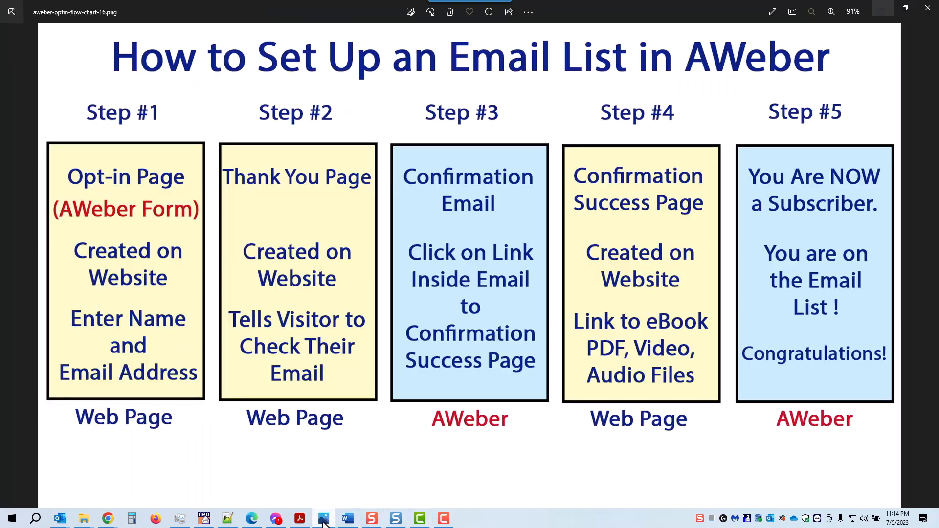
left_click(773, 17)
left_click(882, 9)
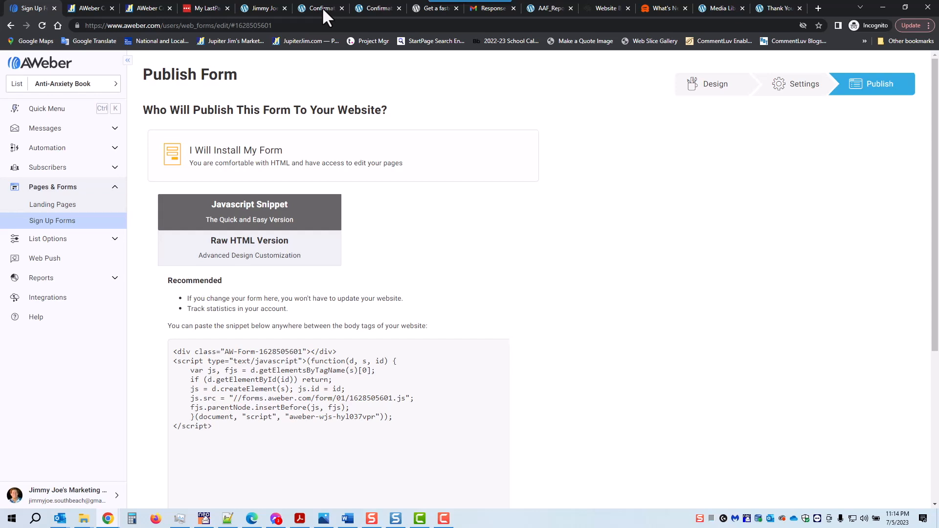
From the site Dashboard, go to All Pages and open Opt-in Anti-Anxiety Book in the editor.
left_click(264, 10)
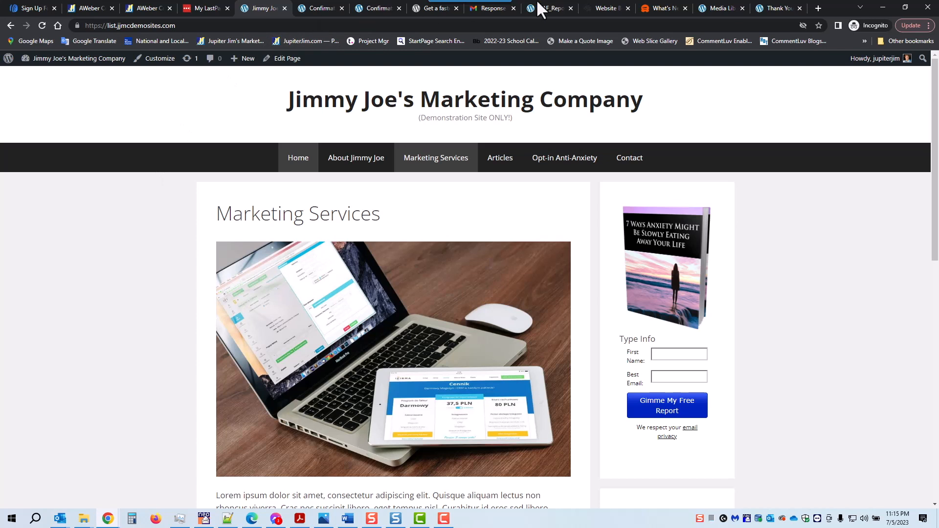
mouse_move(36, 60)
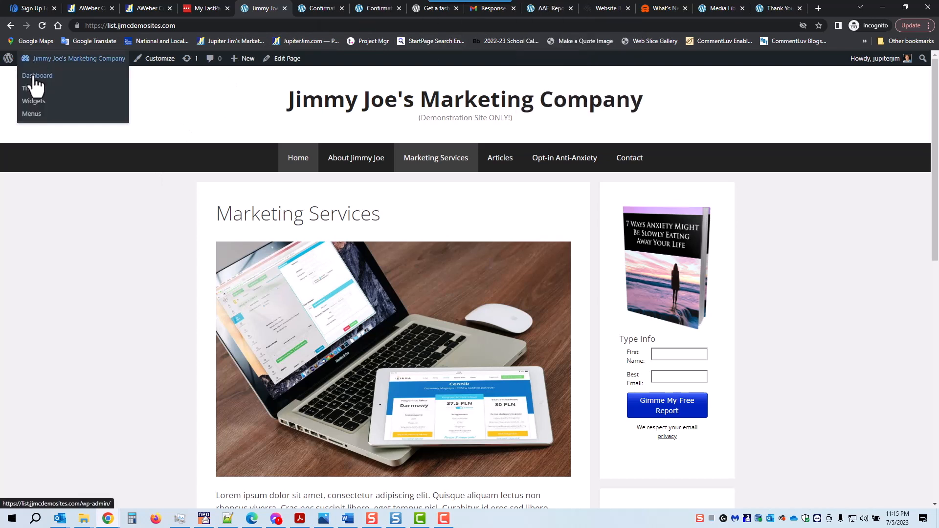
left_click(34, 77)
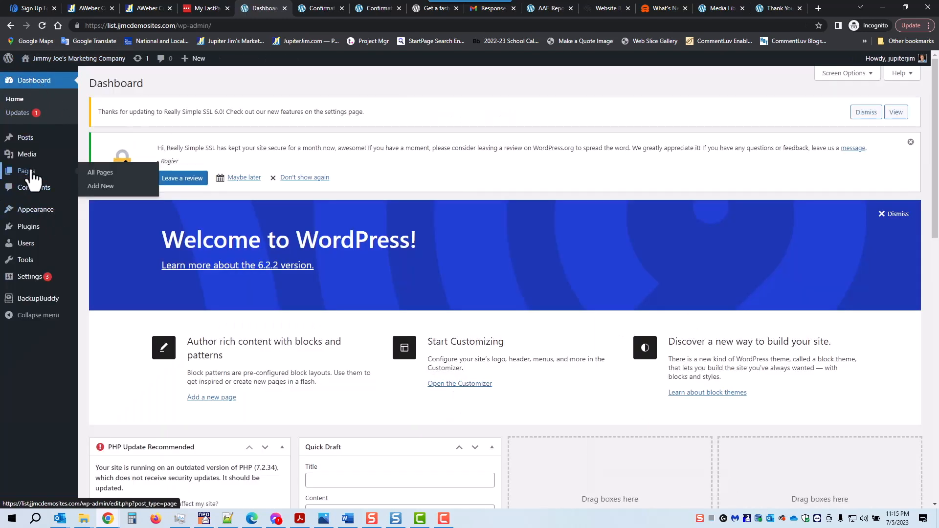
left_click(31, 172)
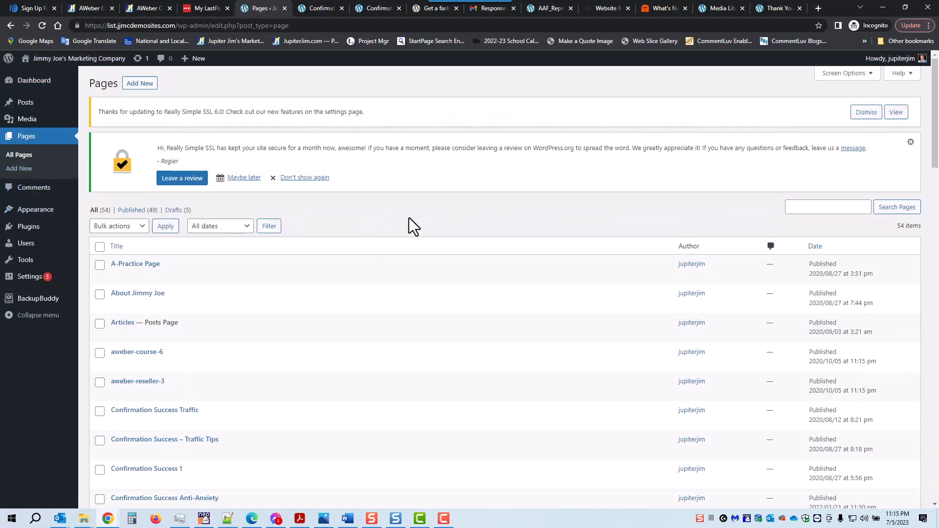
scroll(410, 219, "down", 7)
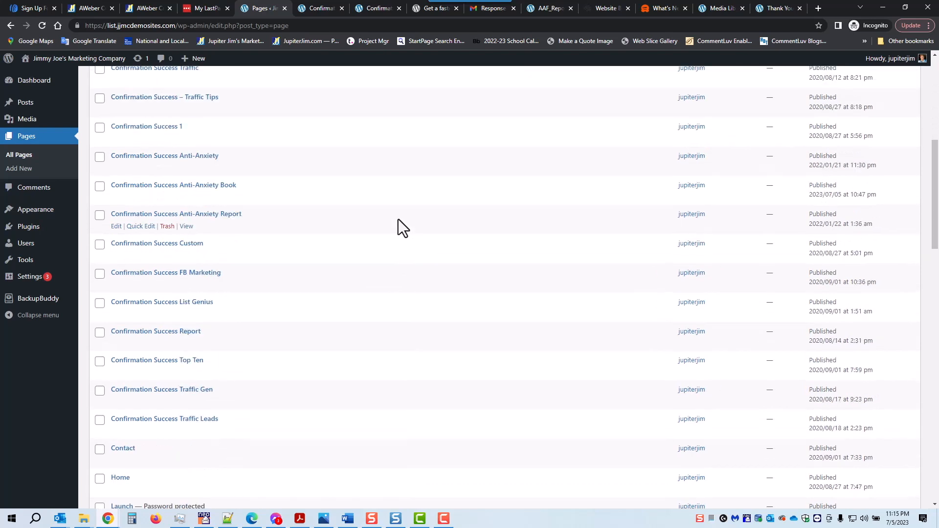
scroll(401, 218, "down", 7)
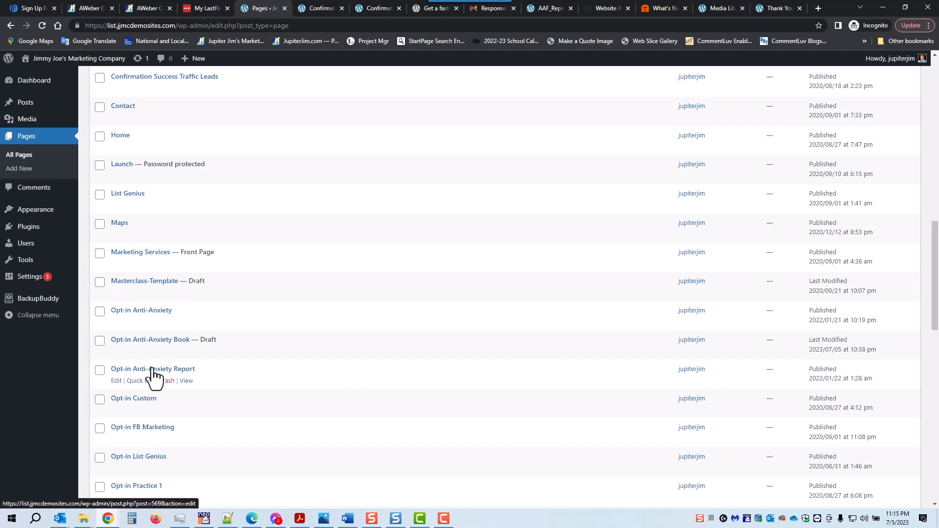
left_click(156, 342)
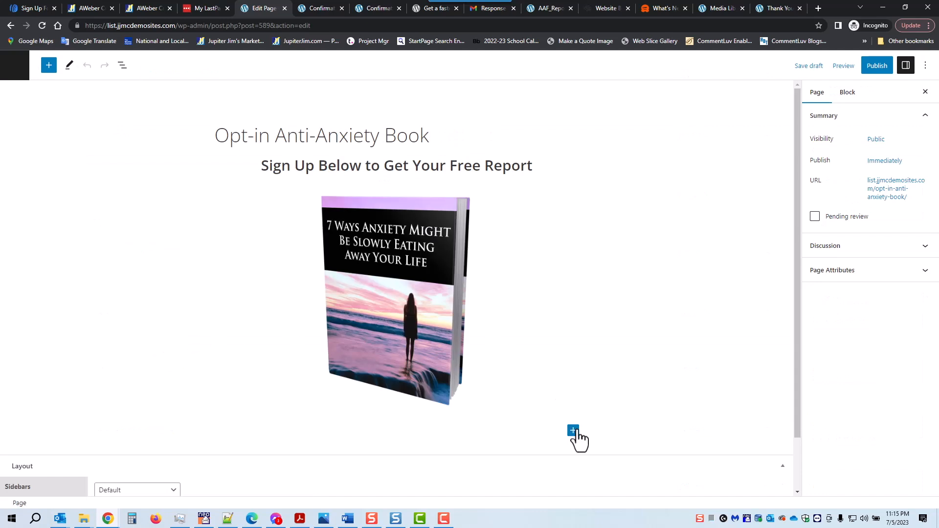
Insert a Custom HTML block below the book cover and paste the AWeber form snippet into it.
left_click(573, 431)
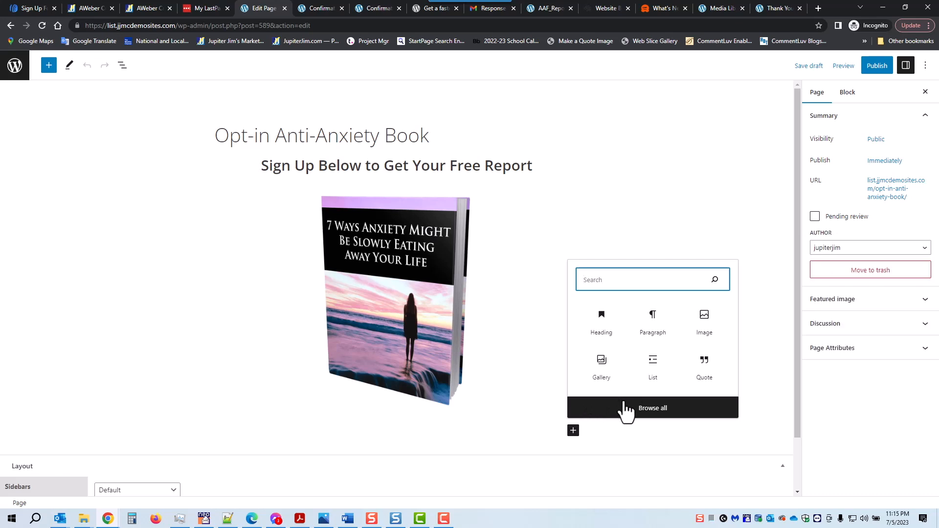
type("html")
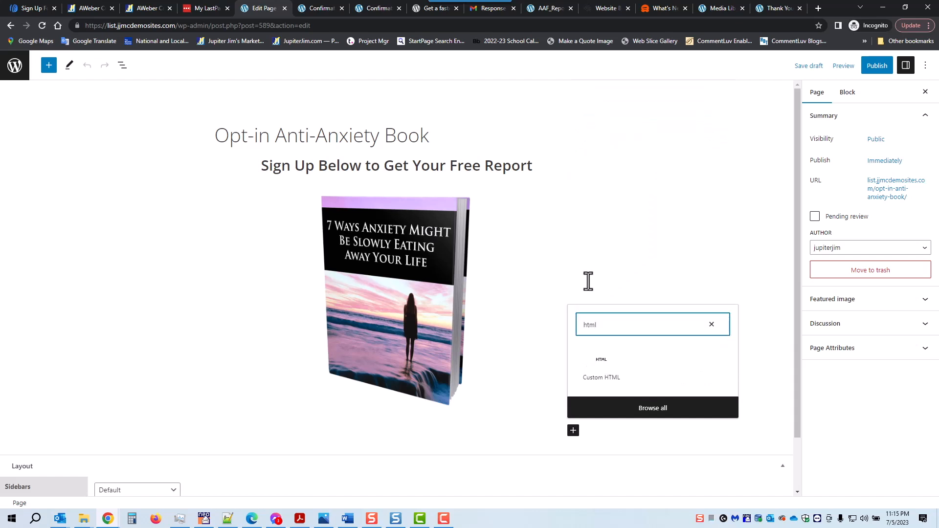
left_click(604, 376)
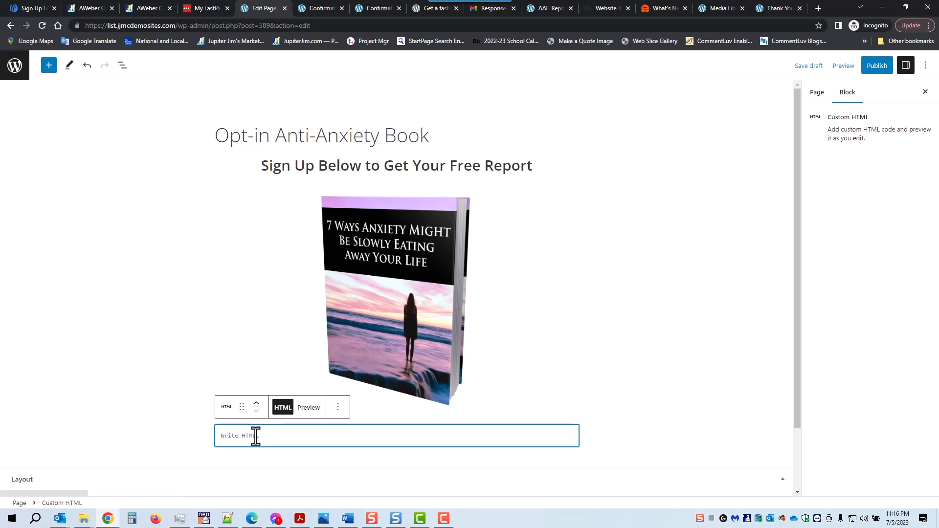
key("ctrl+v")
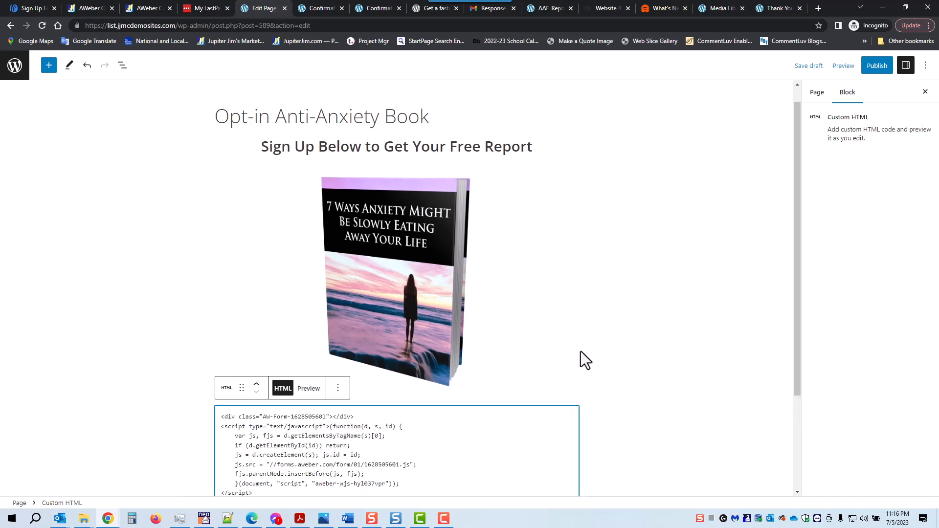
scroll(587, 357, "down", 3)
left_click(644, 319)
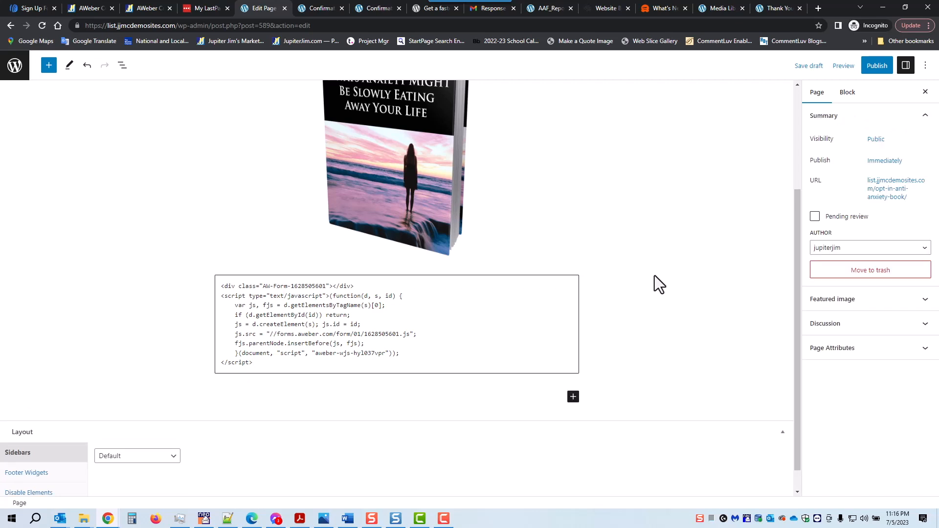
scroll(655, 276, "up", 3)
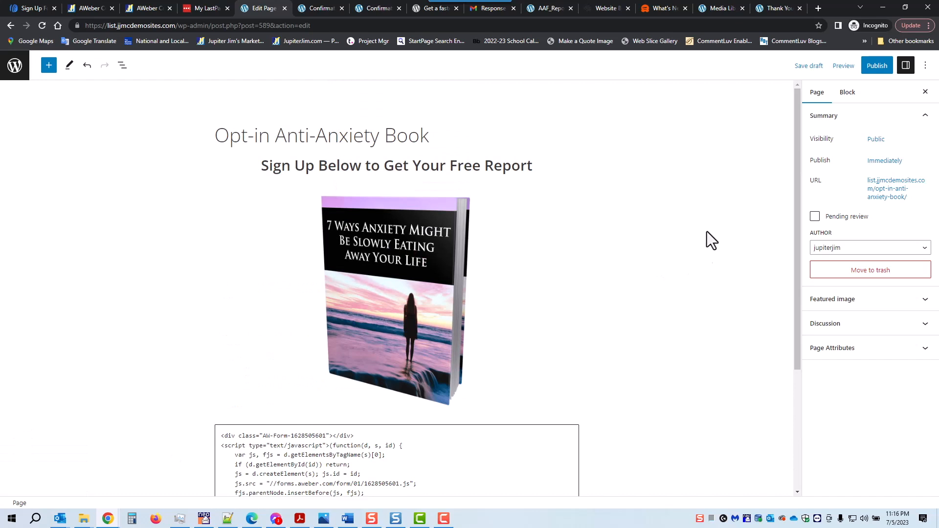
Save the draft, publish the page, check the live form, and return to the editor.
left_click(810, 66)
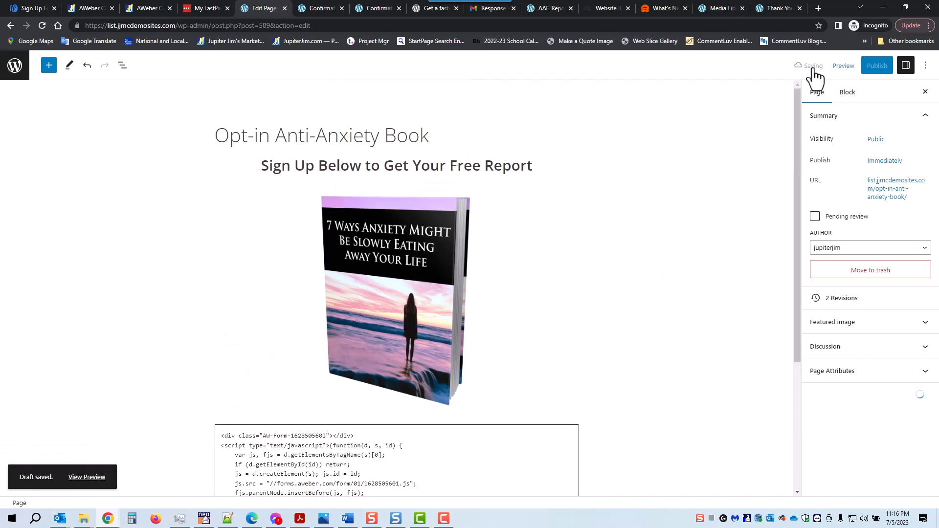
left_click(876, 68)
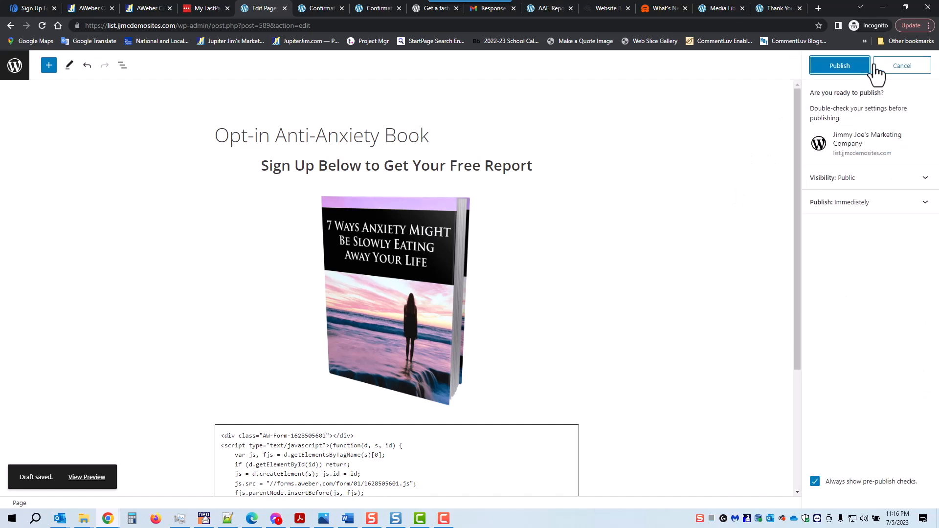
left_click(842, 68)
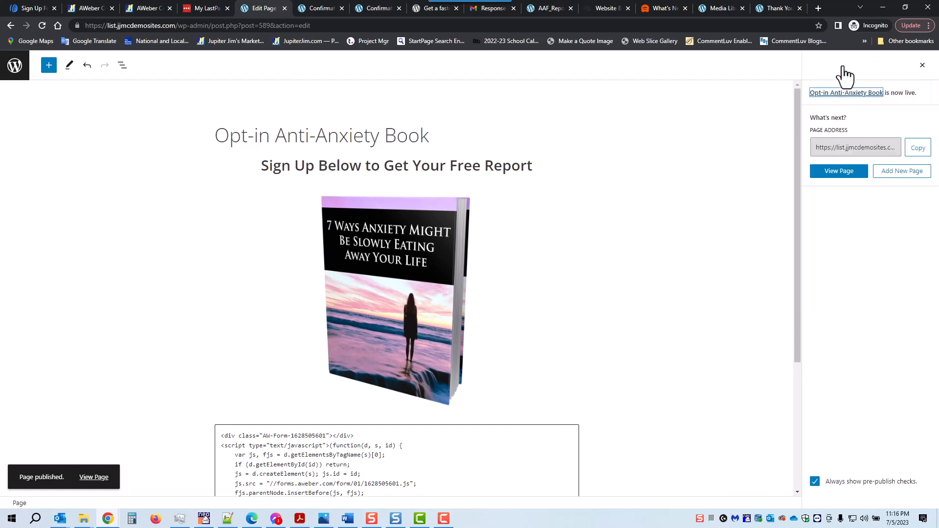
left_click(89, 478)
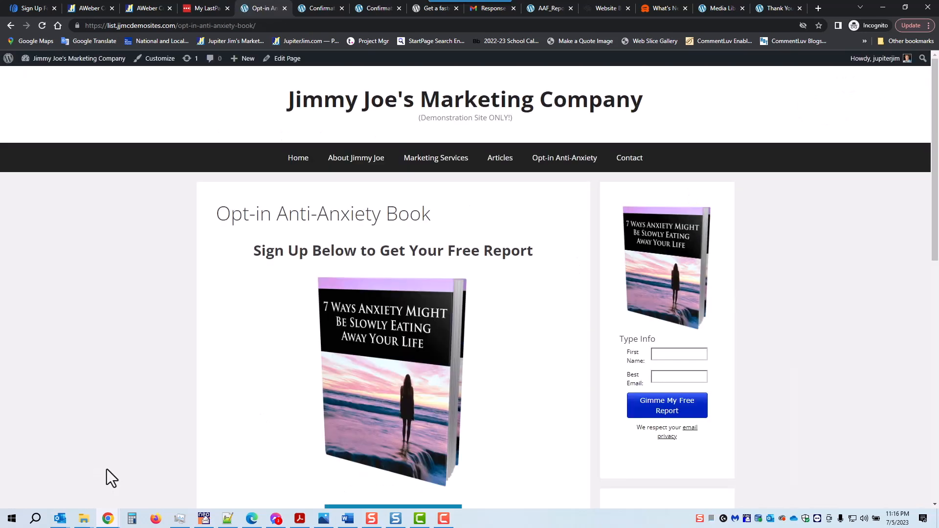
scroll(377, 328, "down", 6)
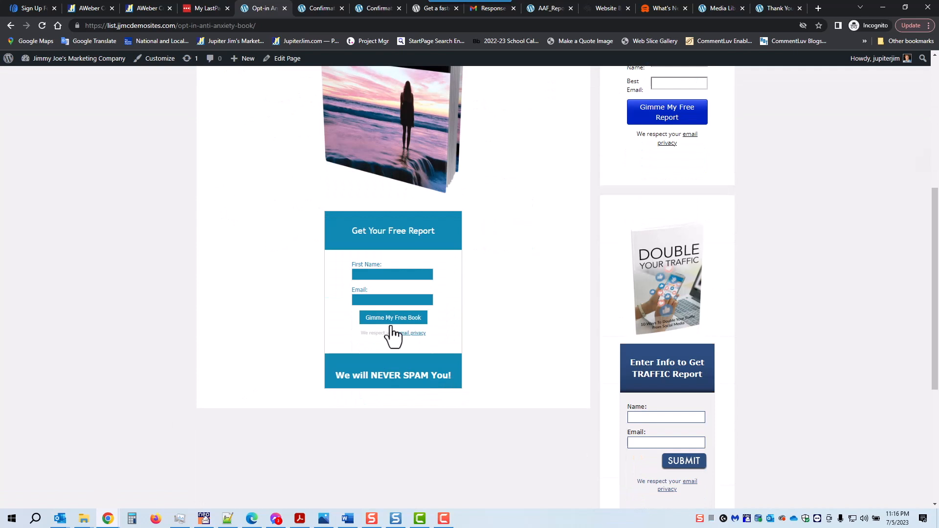
scroll(514, 283, "up", 3)
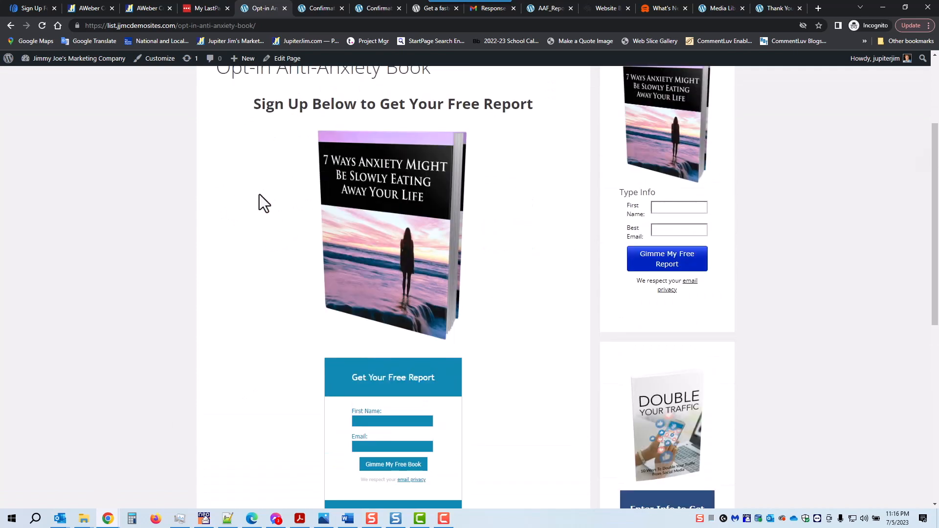
left_click(283, 61)
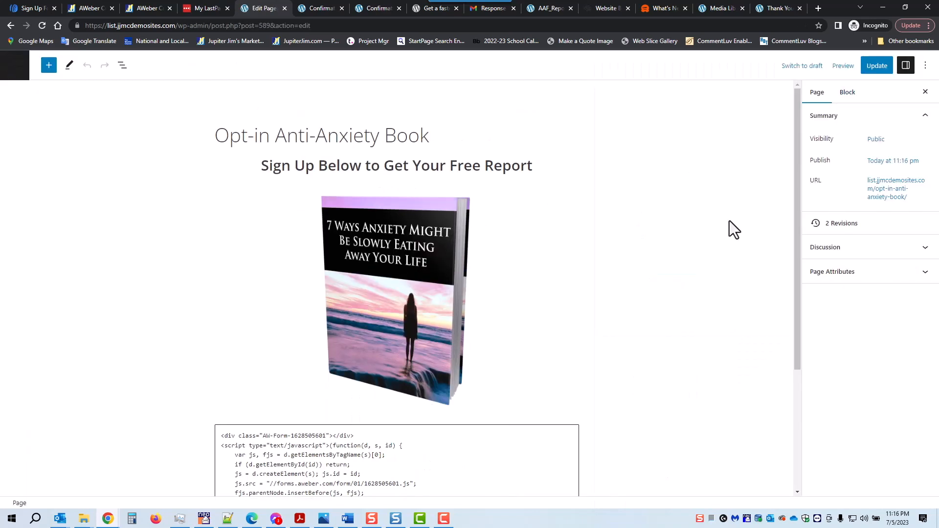
Set the page's Sidebars layout to No Sidebars, update it, and view the live page.
scroll(639, 260, "down", 3)
left_click(139, 432)
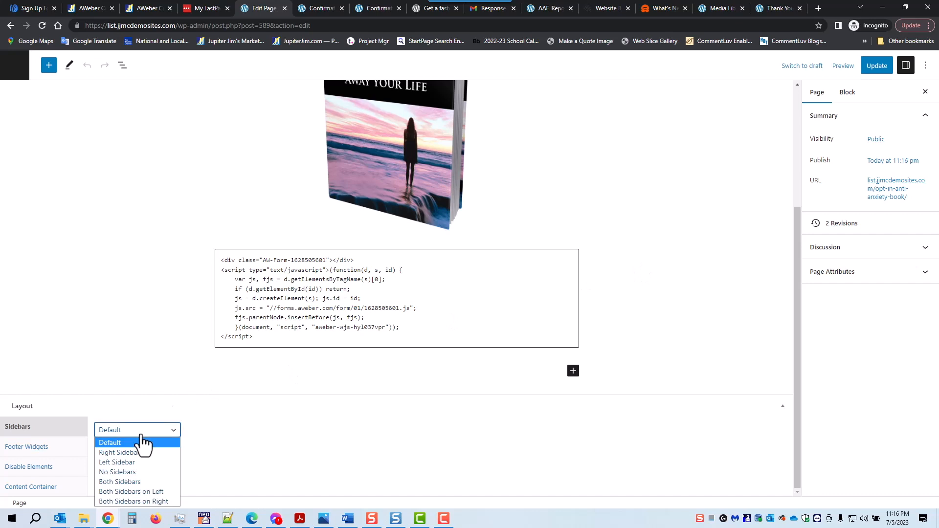
left_click(133, 472)
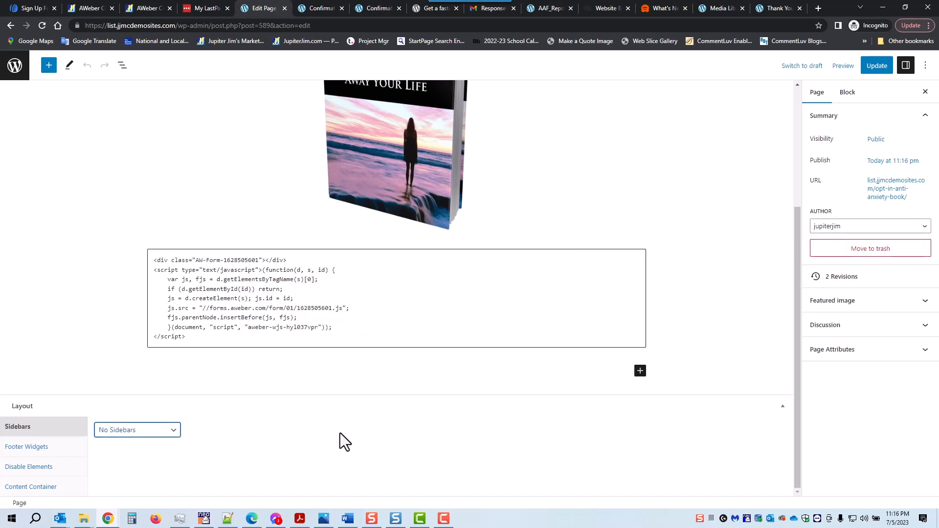
left_click(875, 69)
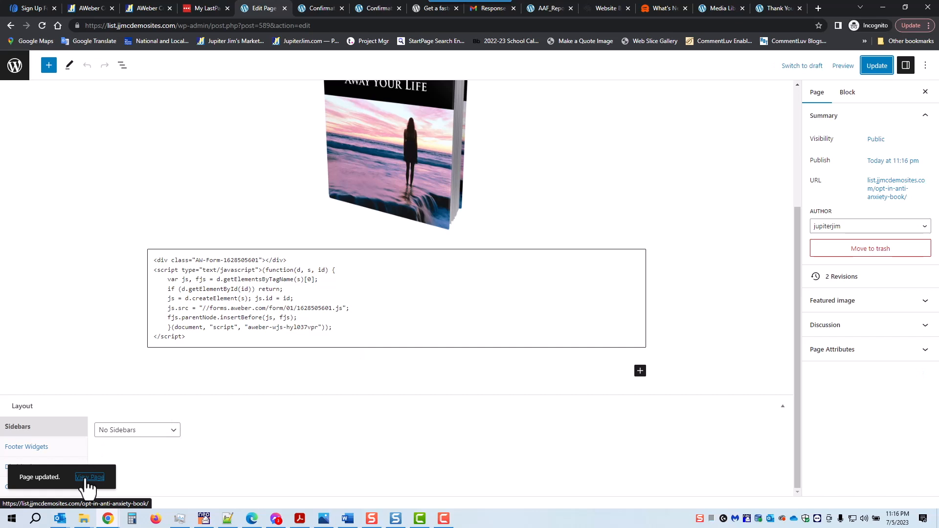
left_click(88, 478)
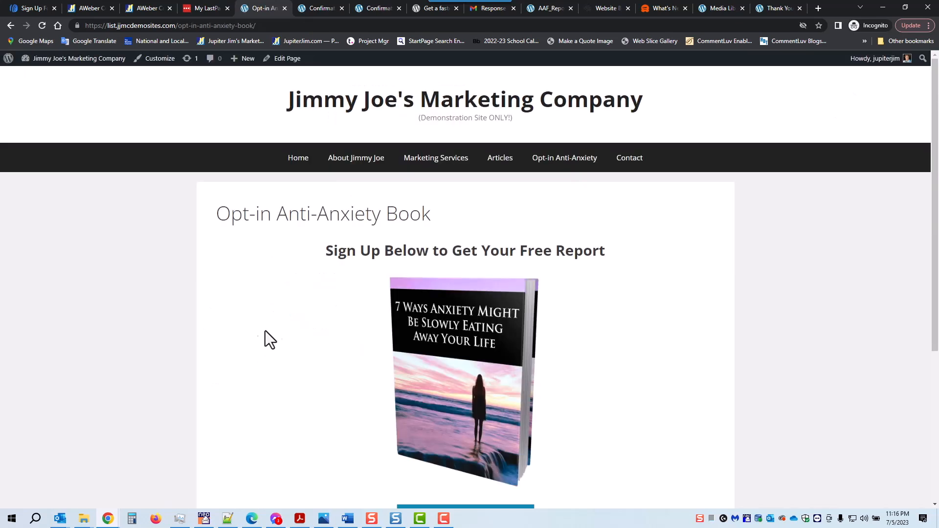
Review the live sidebar-free opt-in page and highlight its URL slug in the address bar.
scroll(275, 326, "down", 2)
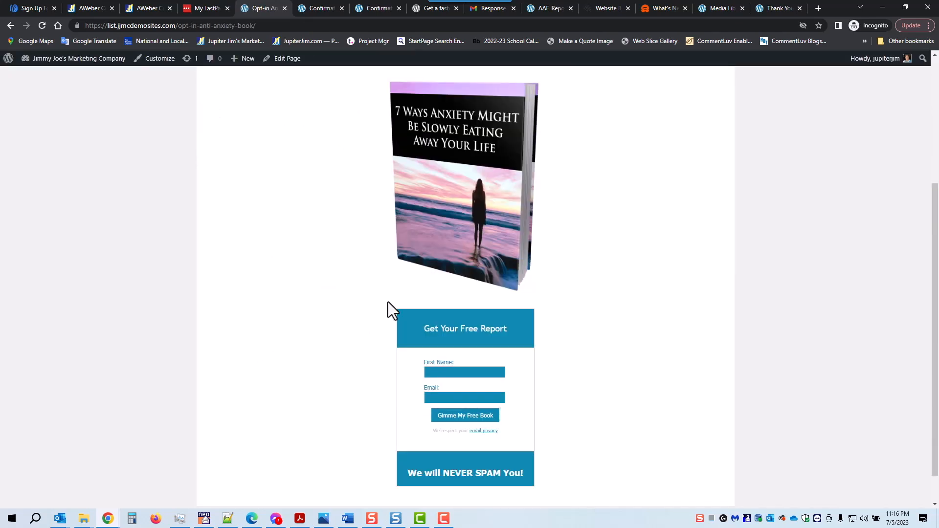
scroll(492, 224, "up", 3)
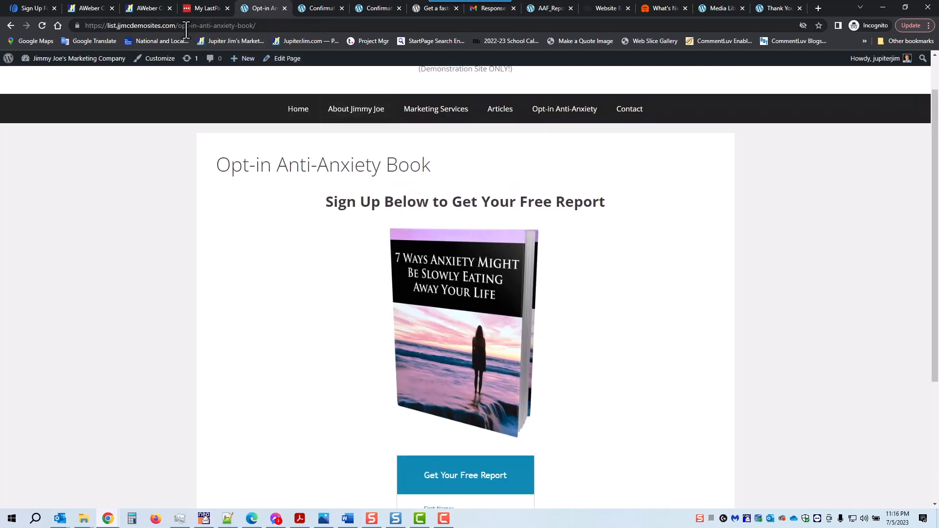
left_click_drag(175, 28, 264, 30)
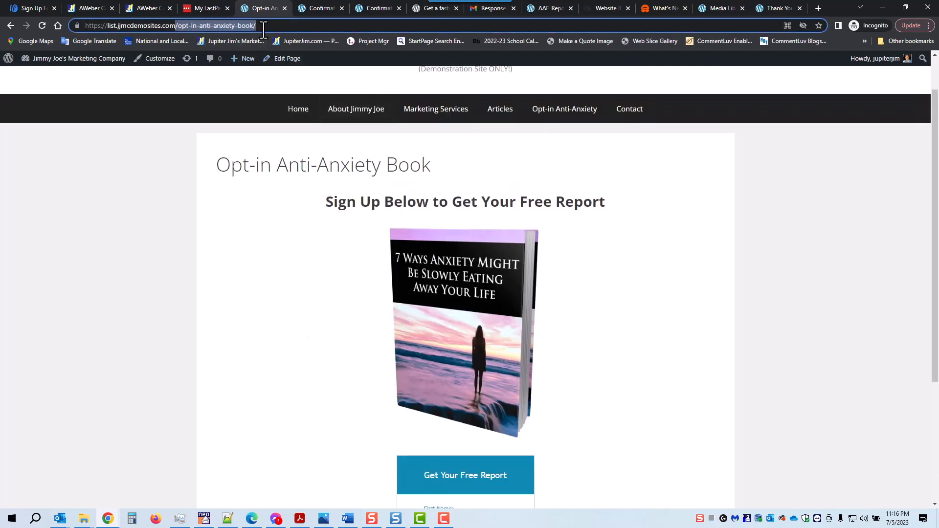
left_click(293, 237)
Scroll down to the sign-up form, then bring up the 'How to Set Up an Email List in AWeber' flow chart in Photos.
scroll(535, 267, "down", 2)
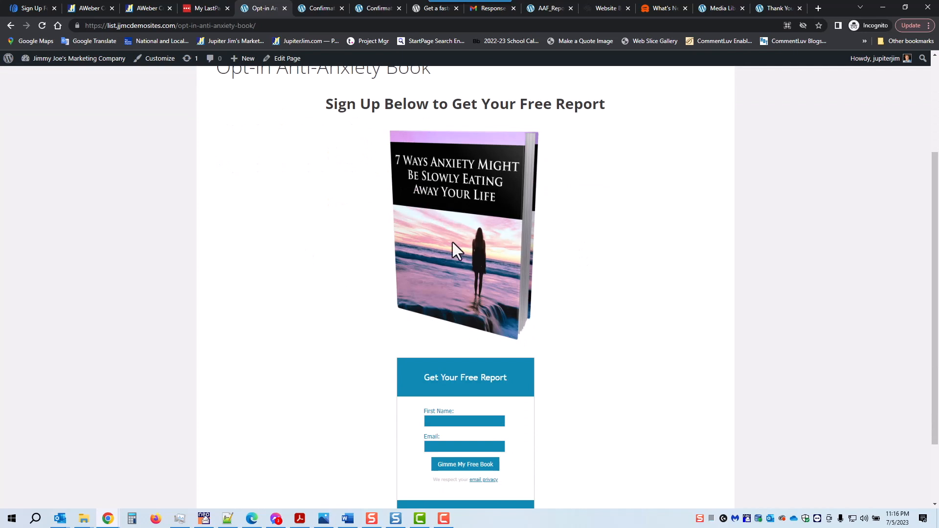
scroll(506, 265, "down", 2)
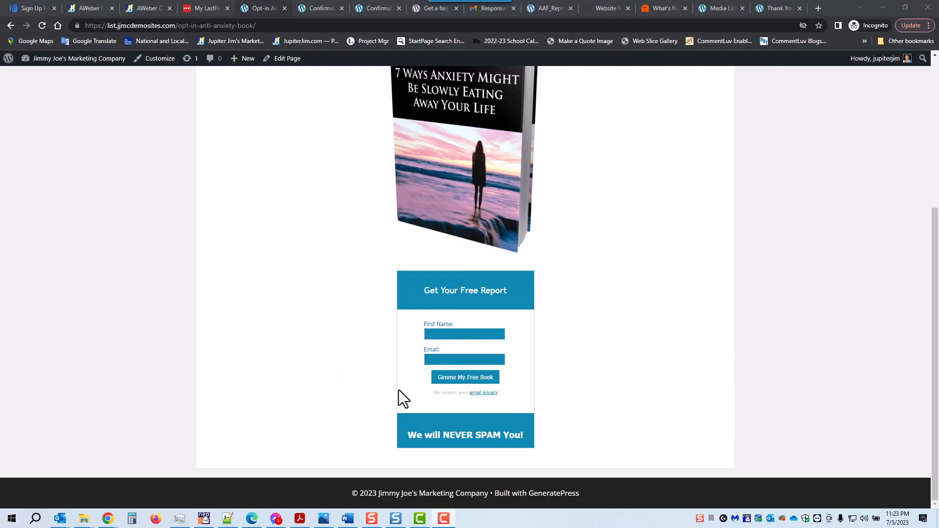
left_click(324, 518)
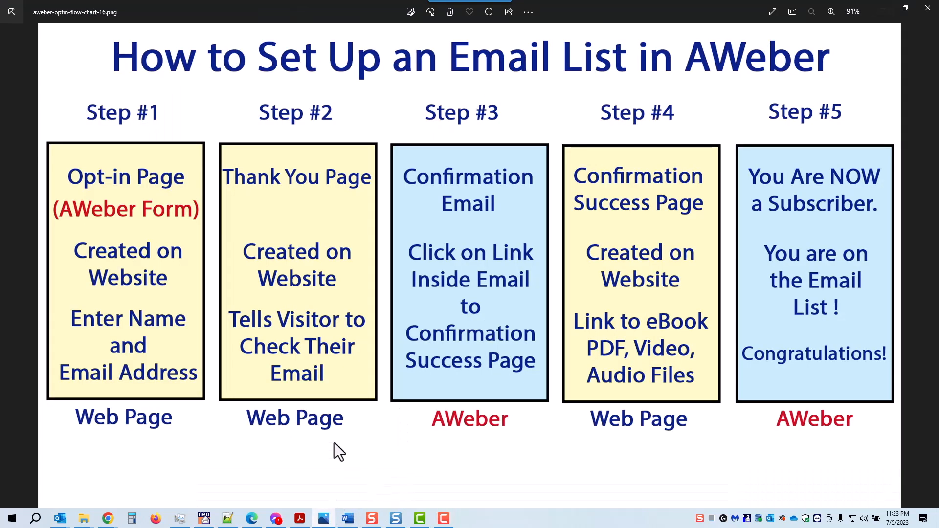